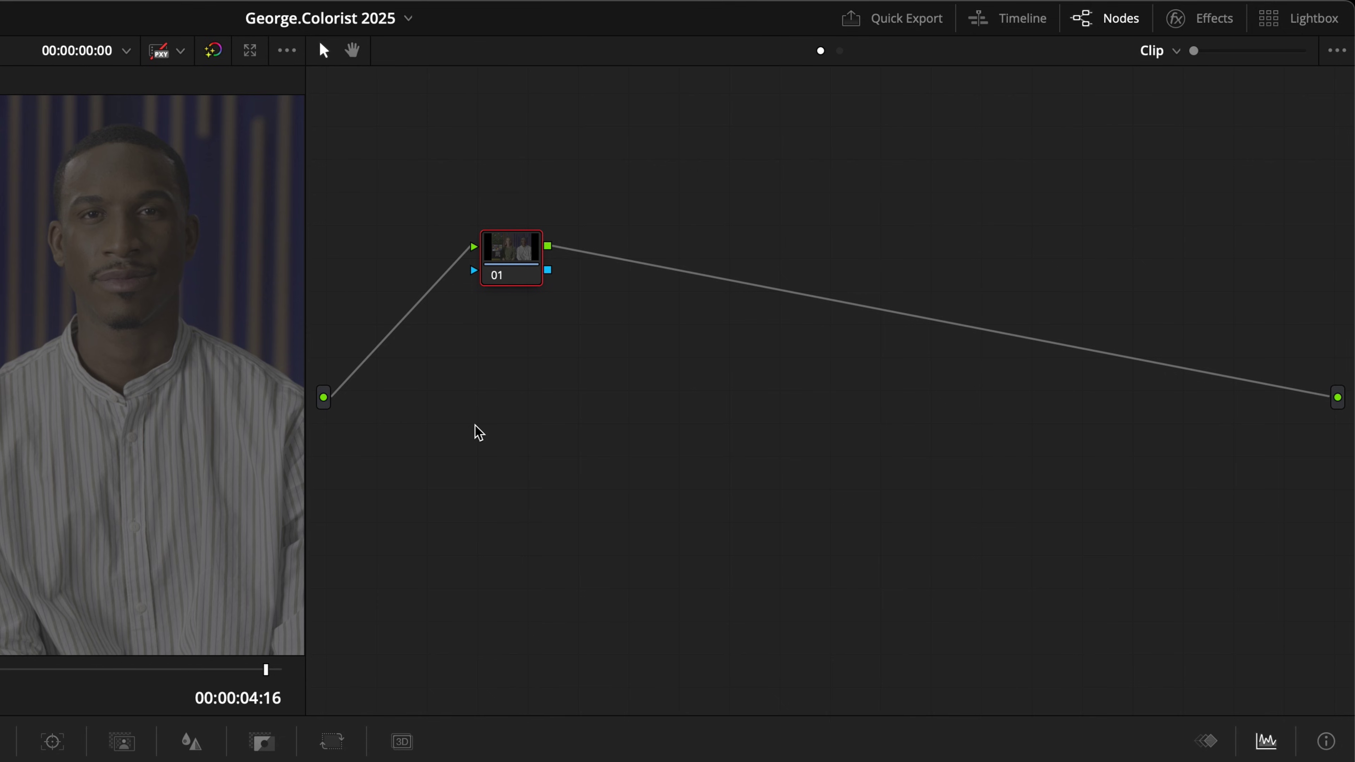
Label node 01 Primaries, add parallel layer nodes, and name them Exp/Con, Sat and WB
type("Primaries")
key("alt+l")
key("alt+l")
key("alt+l")
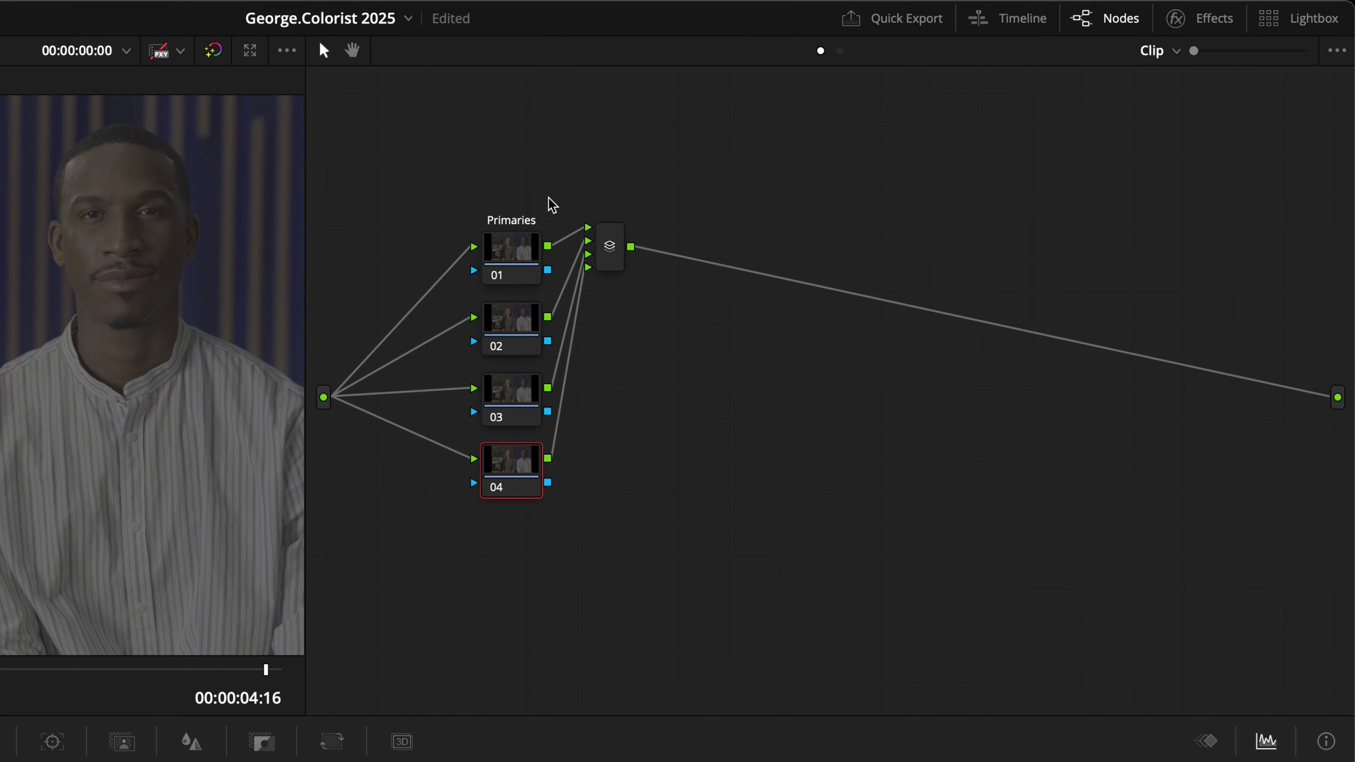
left_click(509, 318)
type("Exp/Con")
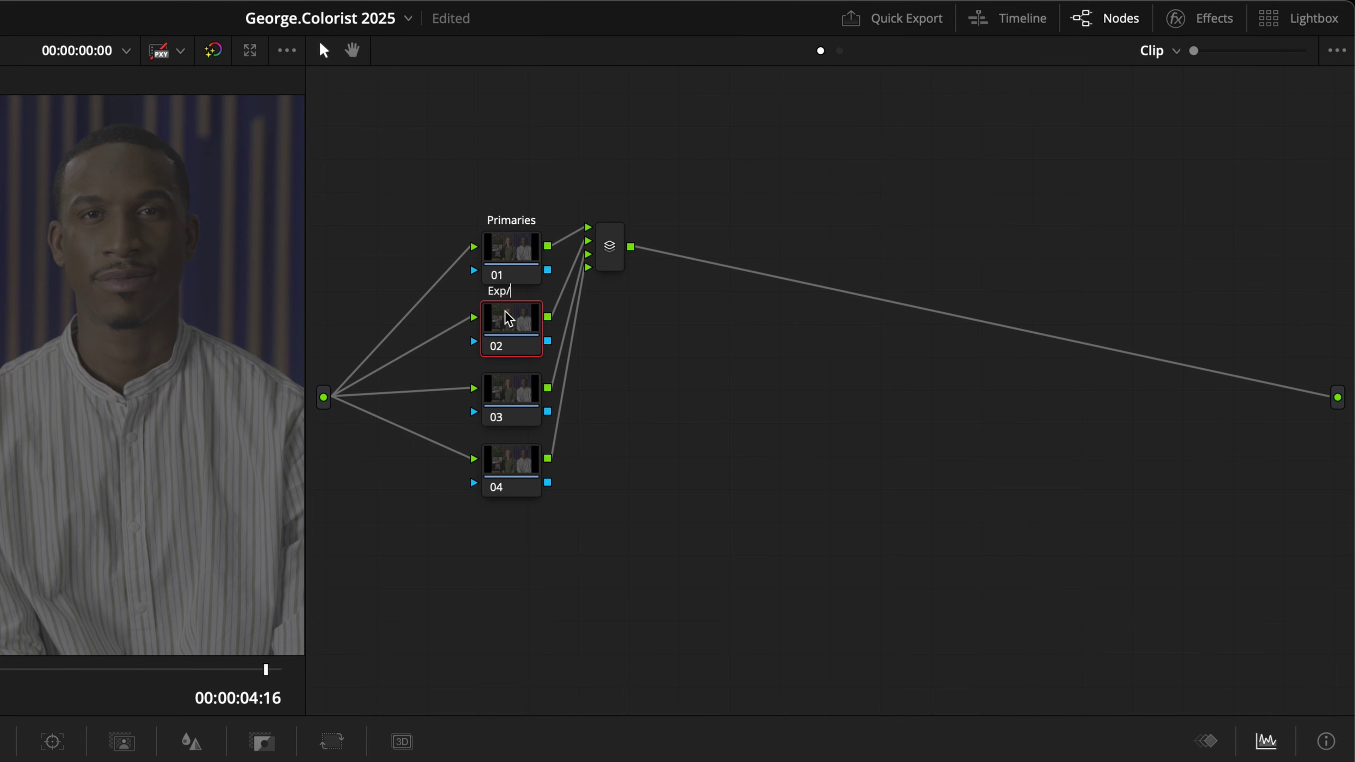
key("Return")
left_click(505, 393)
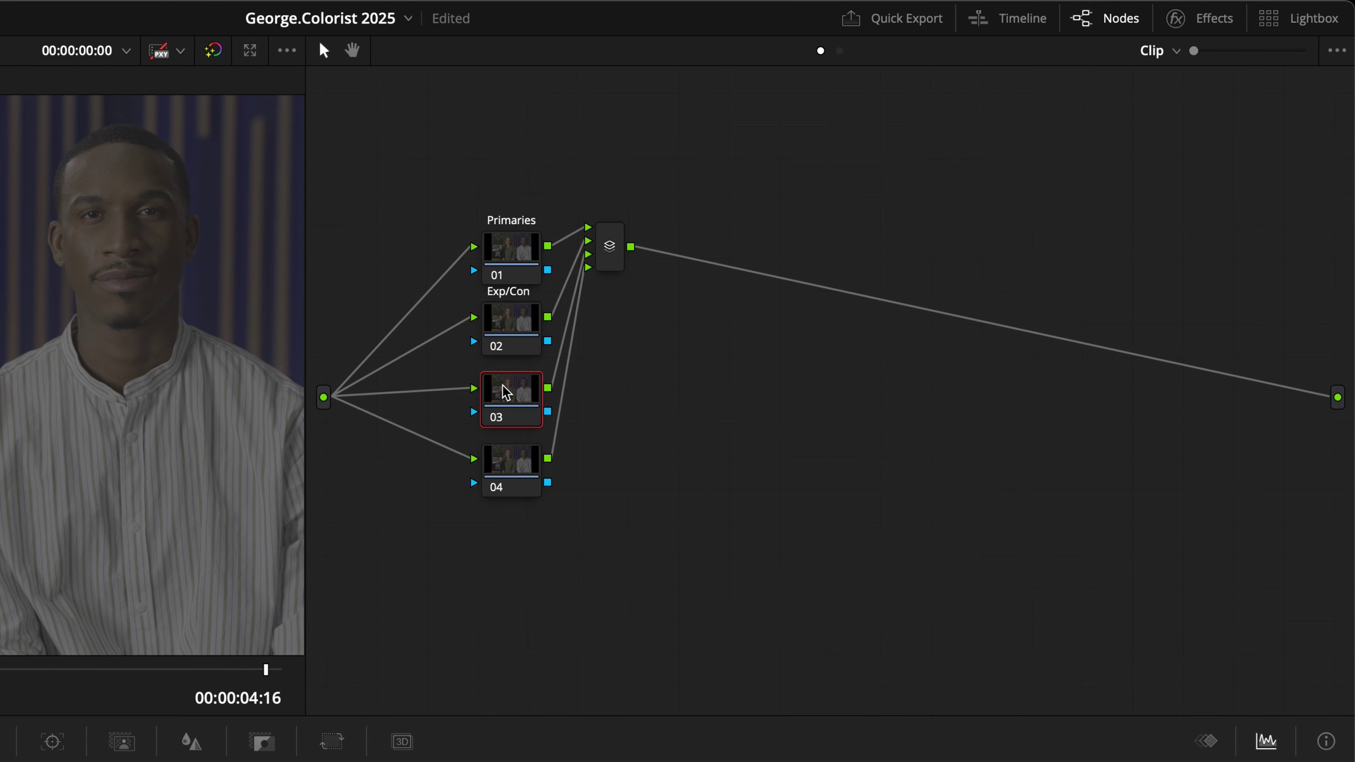
type("Sat")
key("Return")
left_click(511, 466)
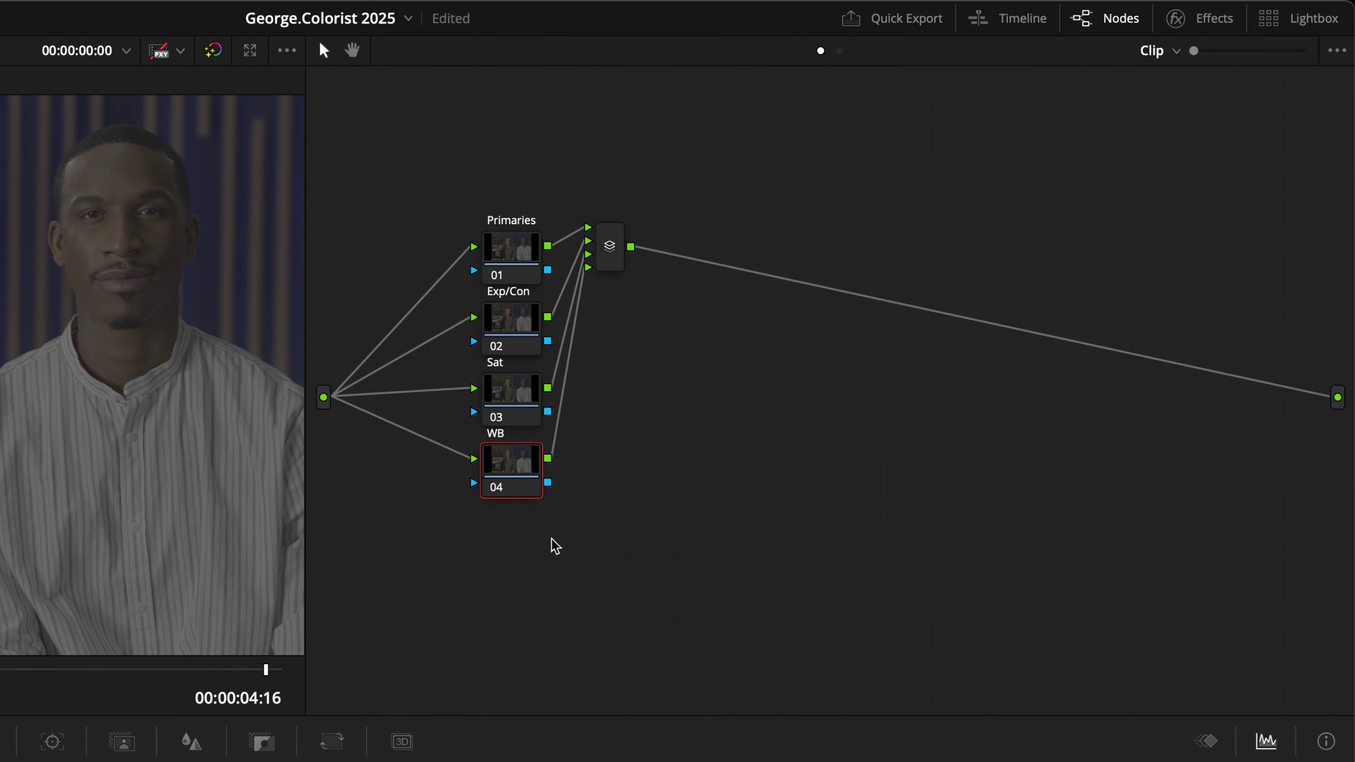
key("alt+s")
Label the serial node Secondary and add a parallel HSL node showing hue-vs-hue curves
type("S")
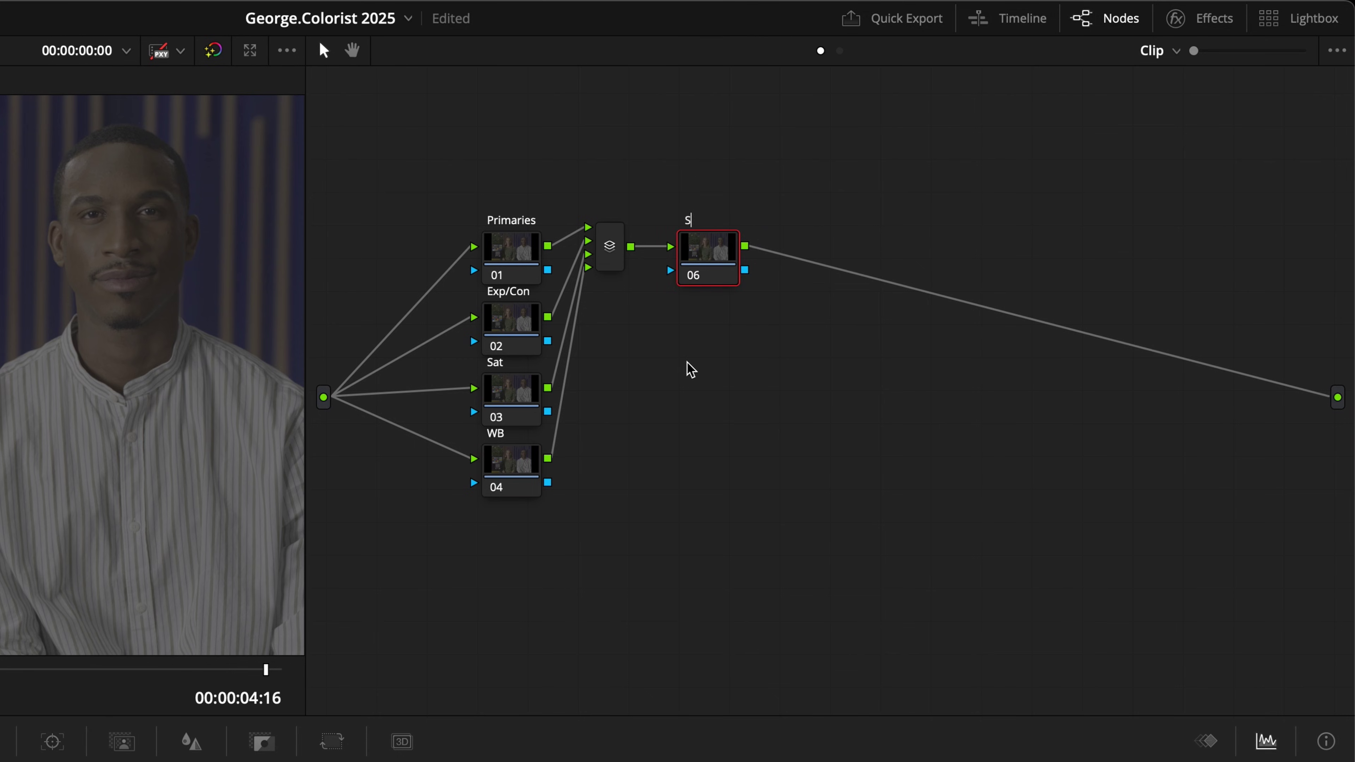
type("econdary")
key("Return")
key("alt+l")
type("HSL")
key("Return")
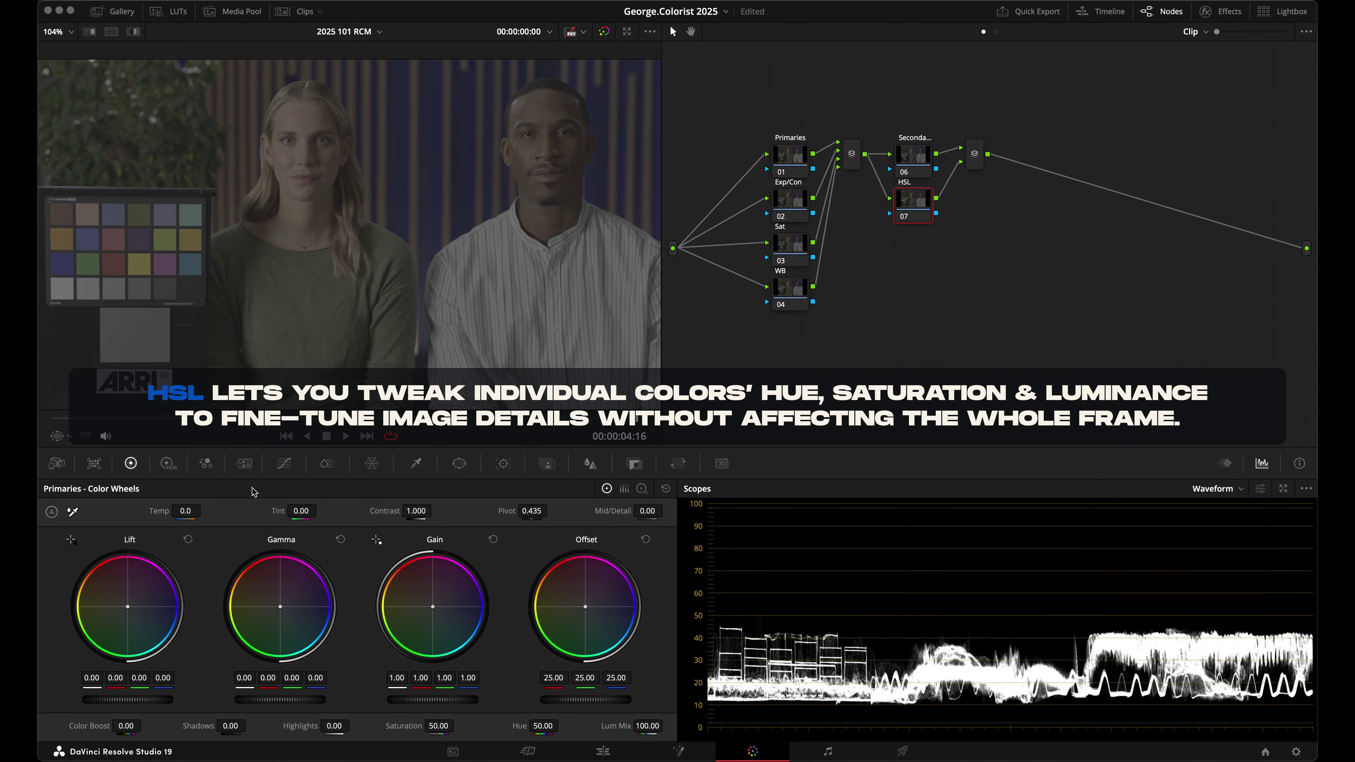
left_click(285, 463)
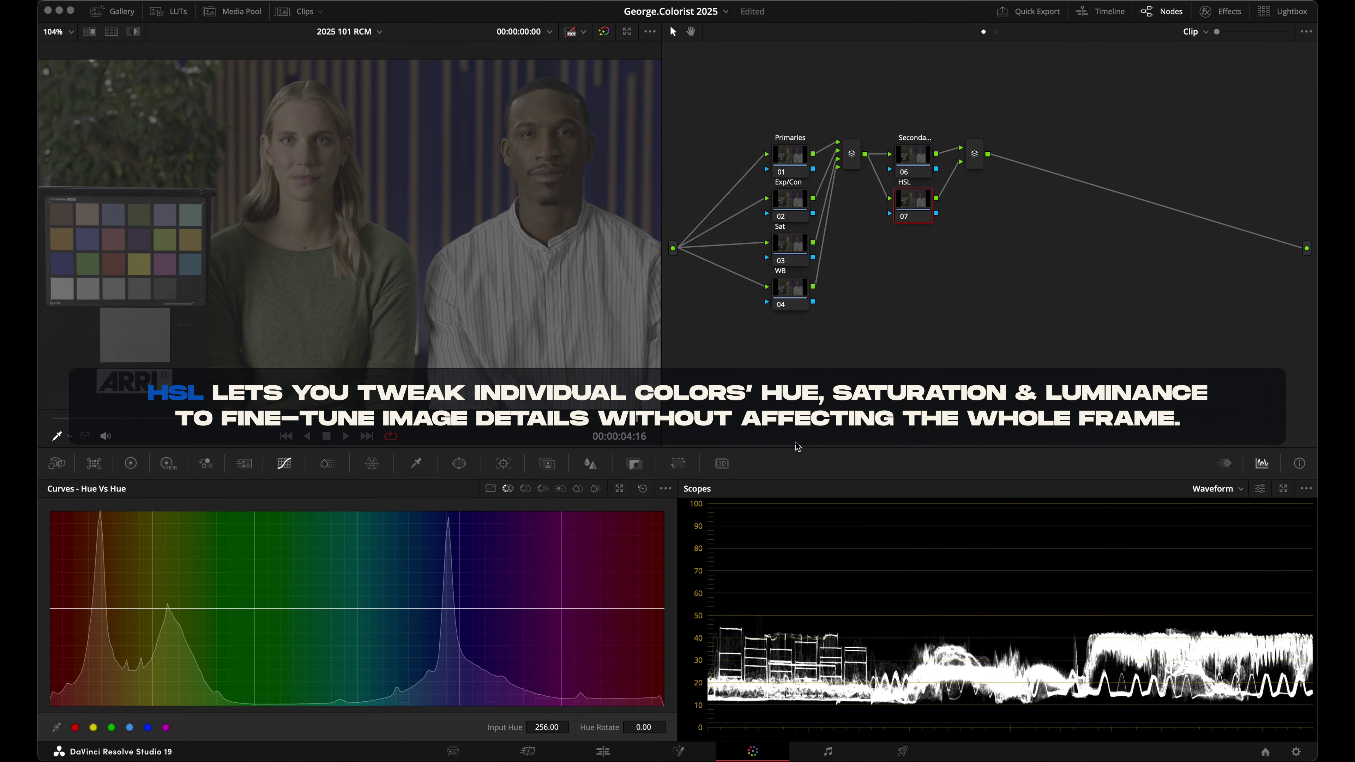
Add a PW node under HSL and give it a circular window
key("alt+s")
type("PW")
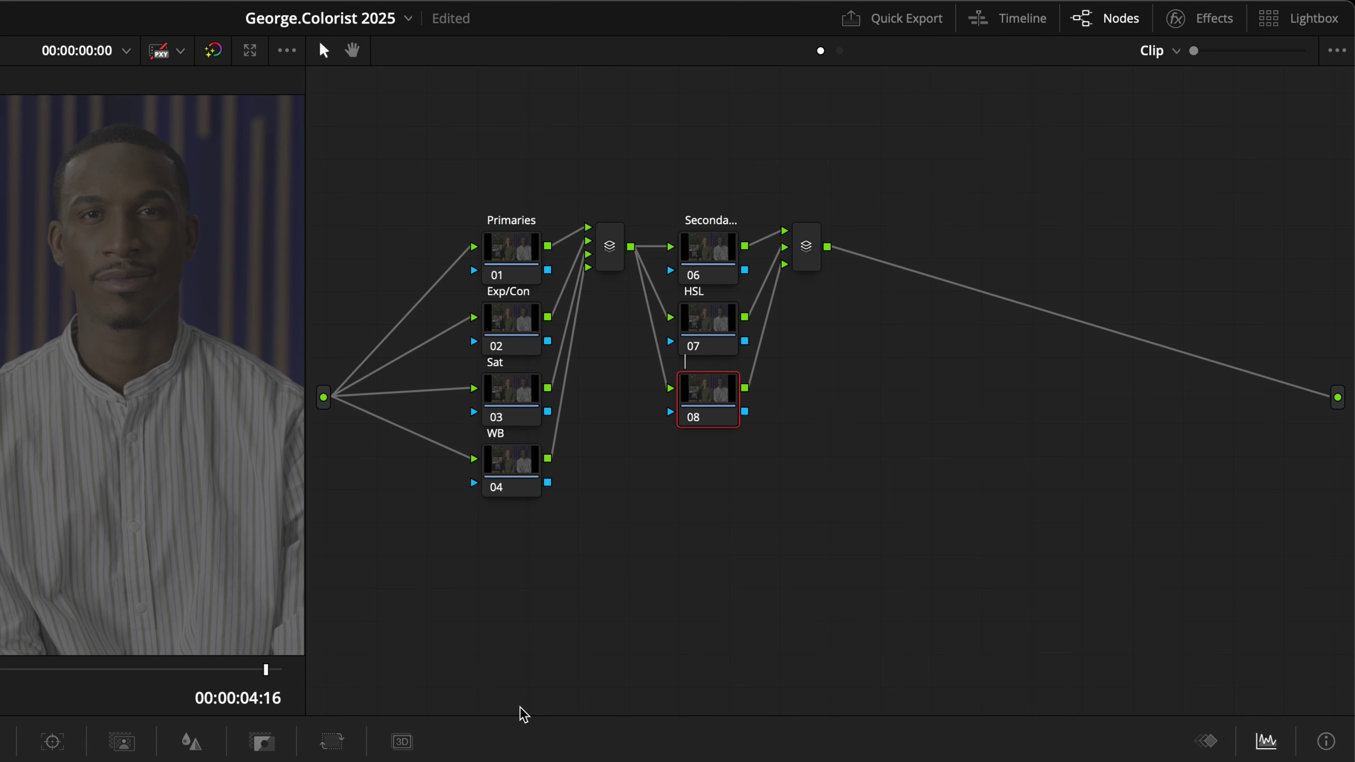
key("Return")
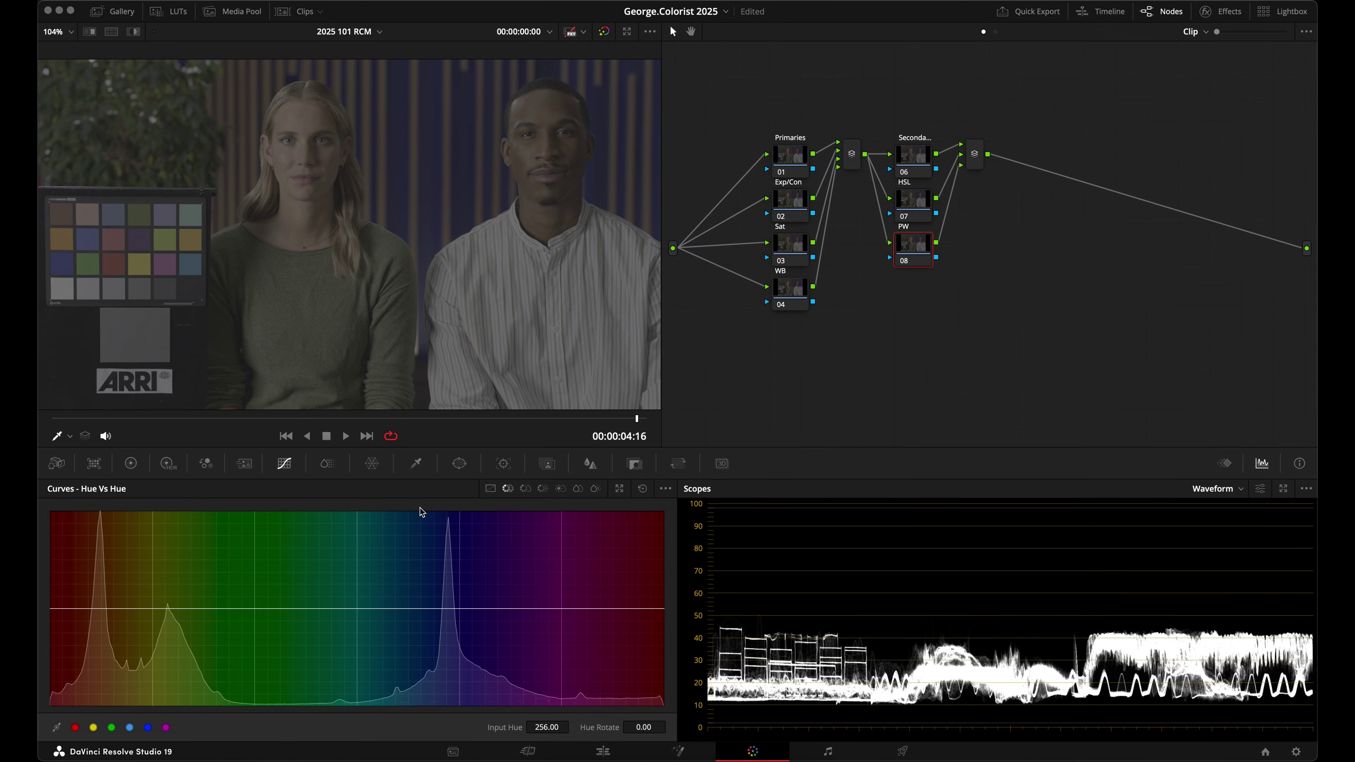
left_click(460, 463)
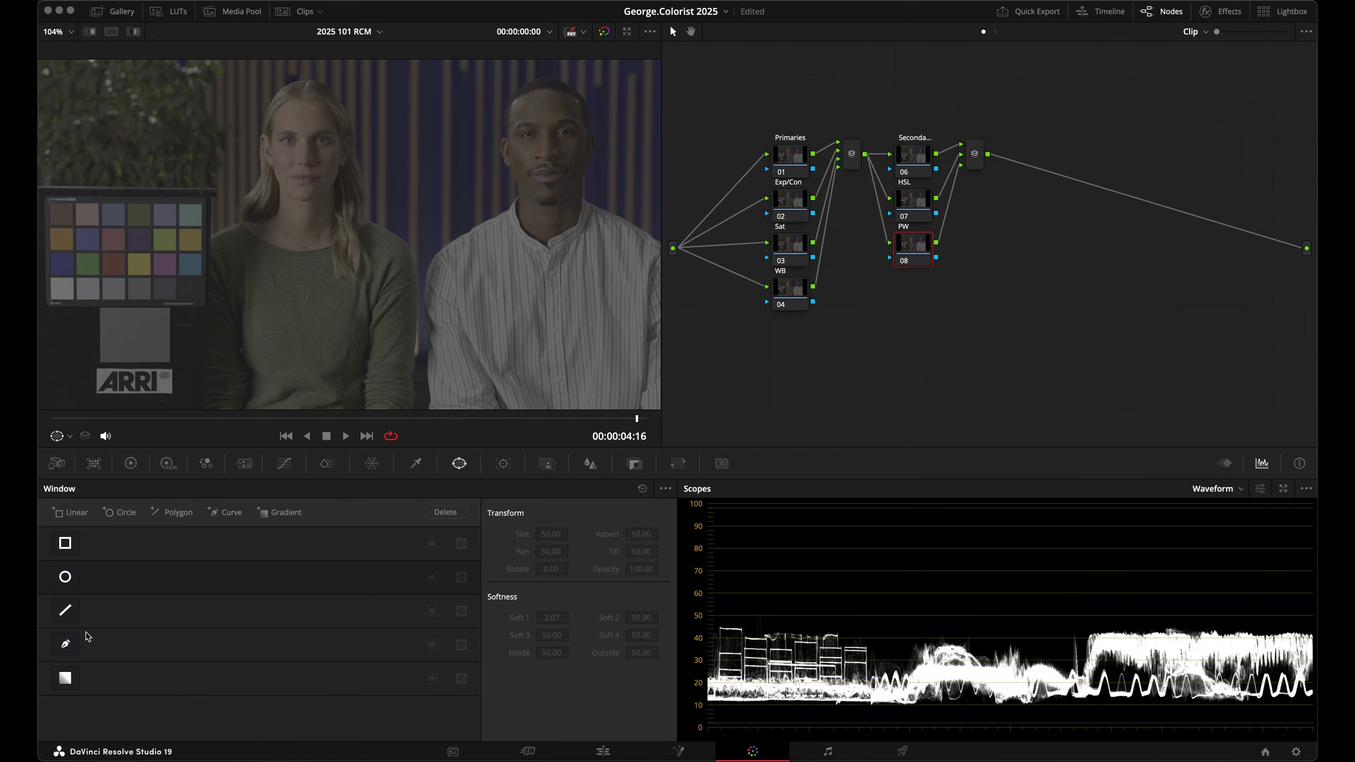
left_click(66, 579)
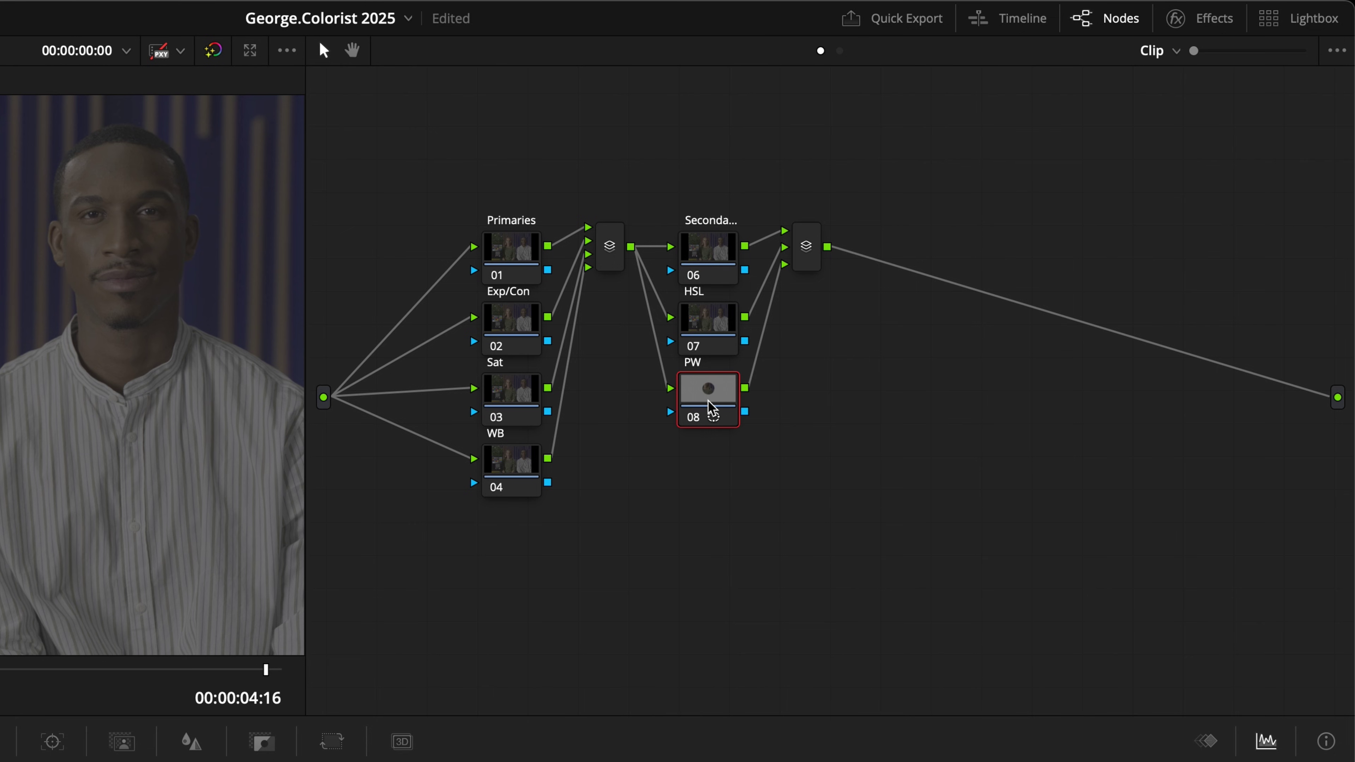
Add a parallel Skin node below PW and space the Skin, PW and HSL nodes evenly
key("alt+p")
type("Skin")
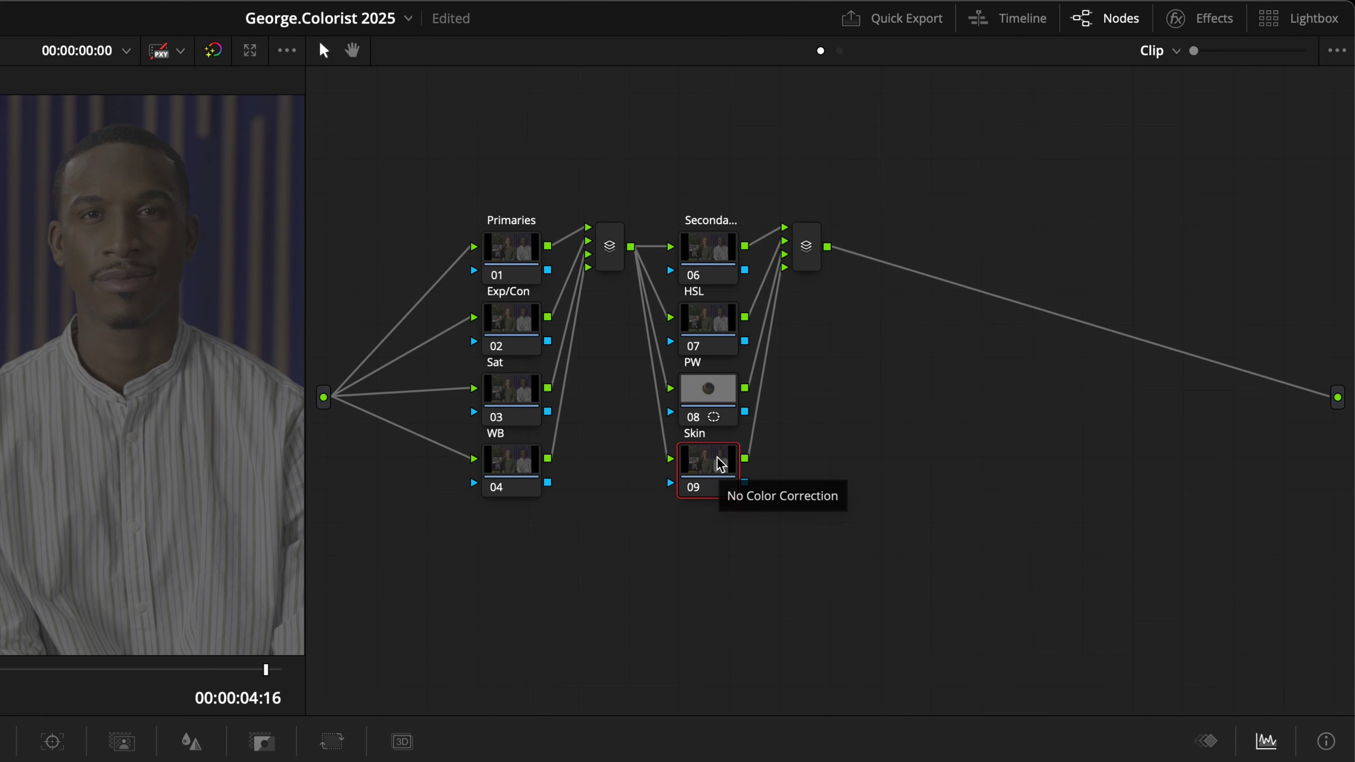
left_click_drag(720, 464, 720, 486)
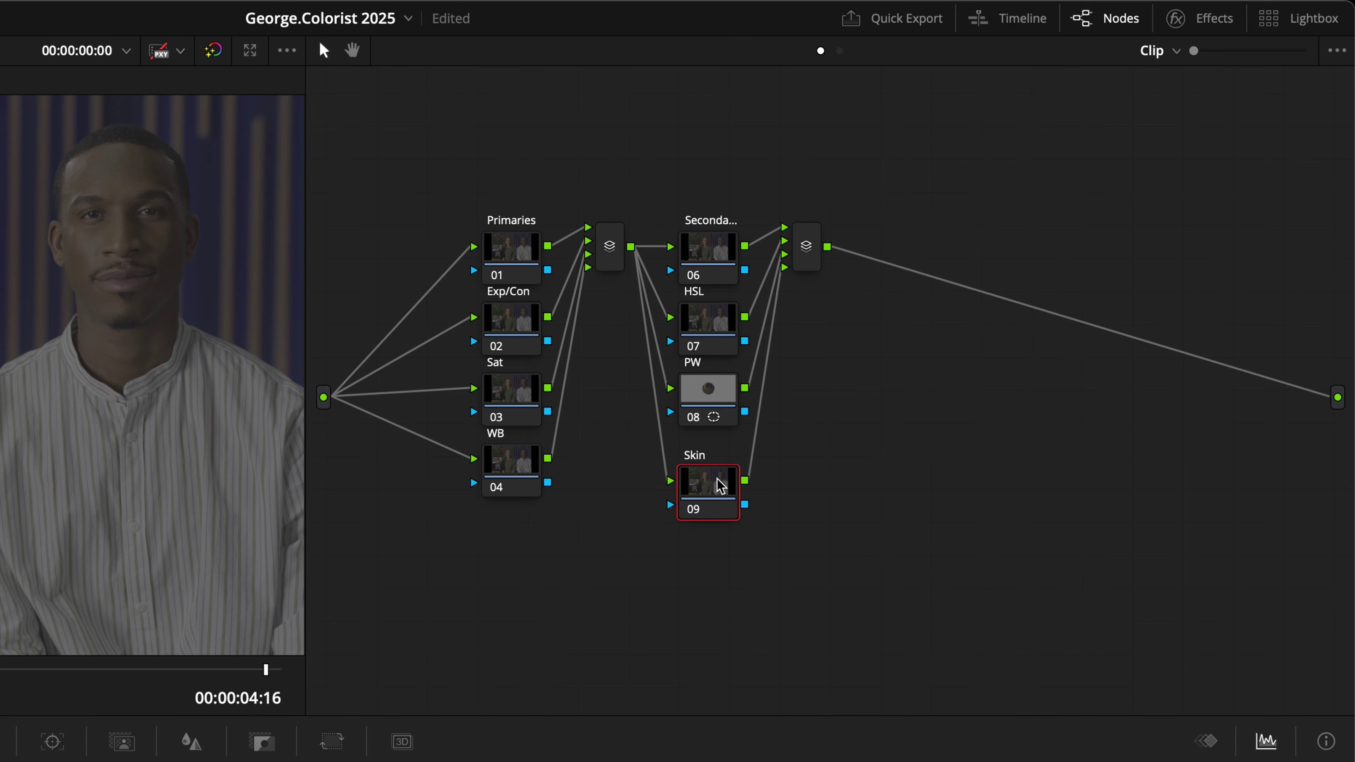
left_click_drag(719, 395, 721, 406)
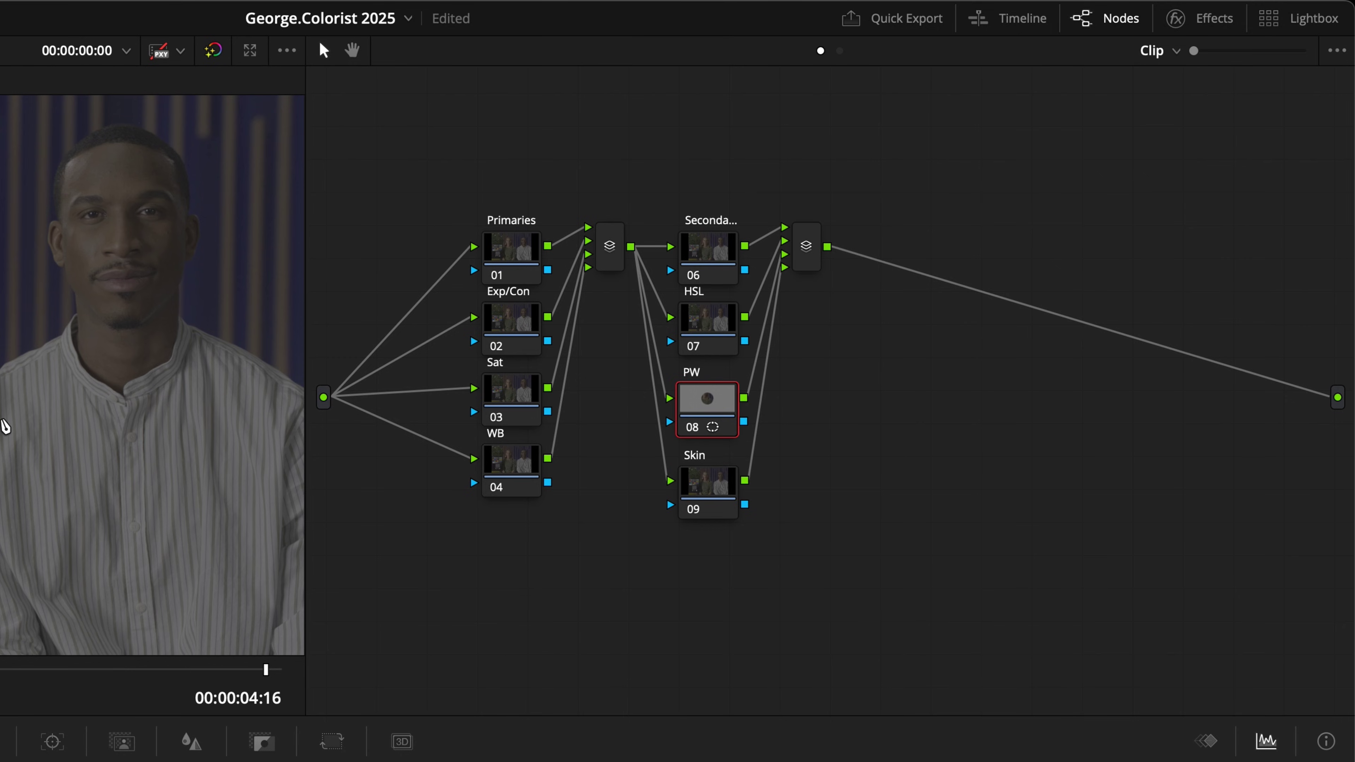
left_click_drag(709, 322, 708, 327)
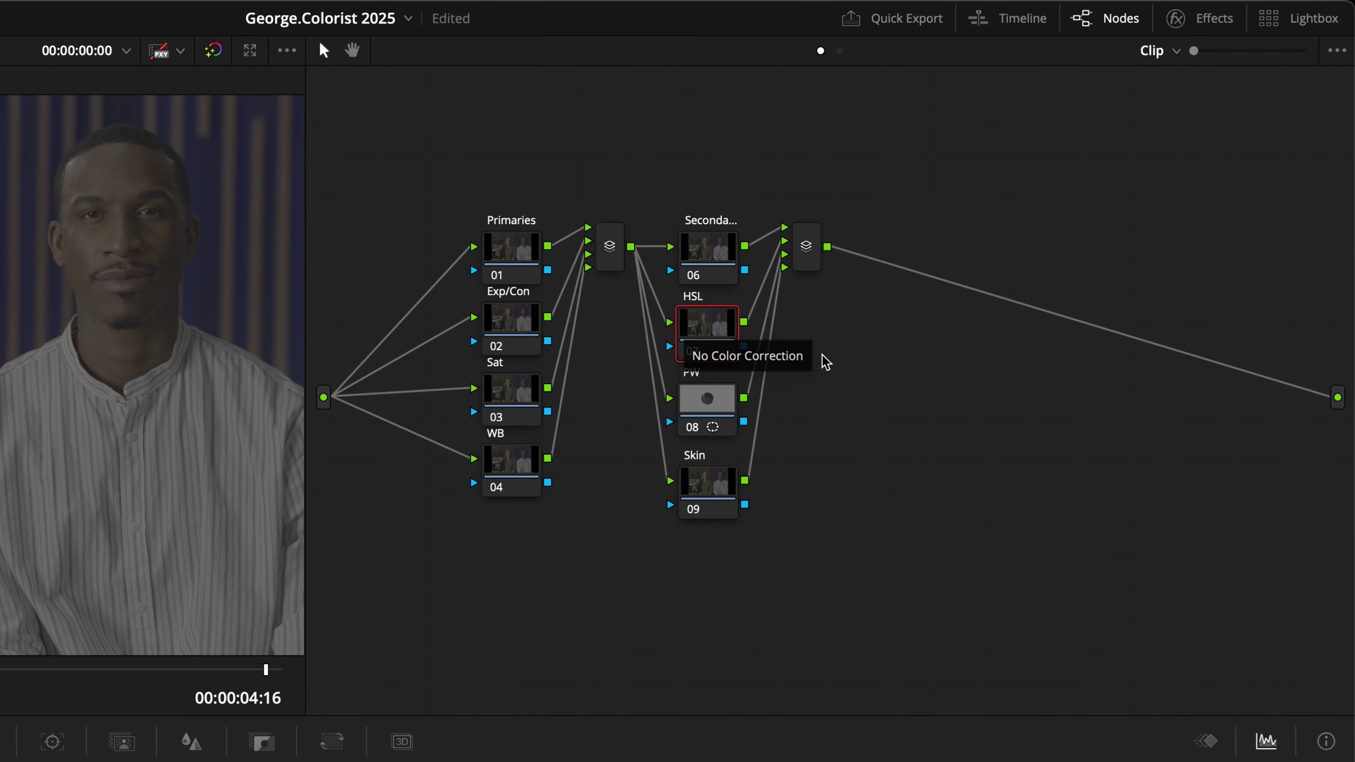
Chain serial nodes after PW and delete the extra node 13
left_click(709, 396)
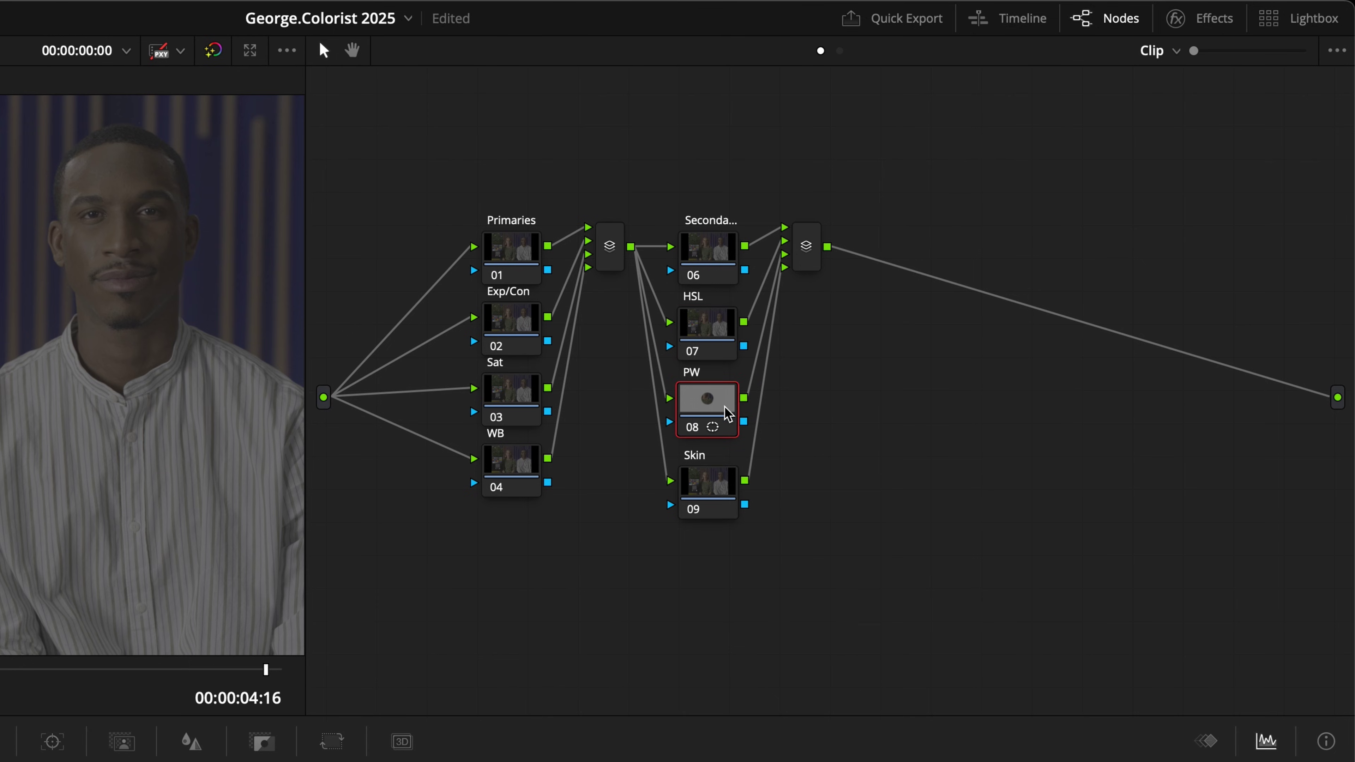
key("alt+s")
key("alt+s")
key("alt+s")
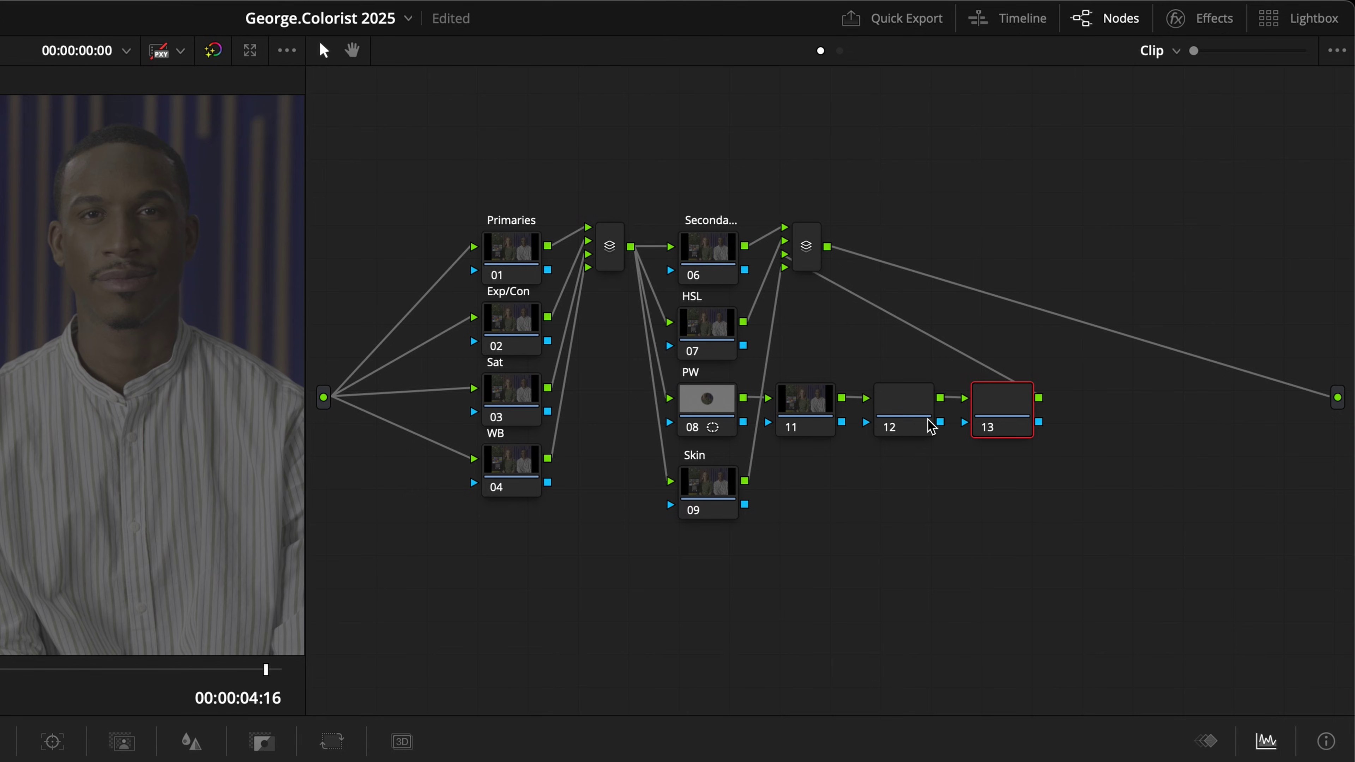
key("Delete")
key("Delete")
key("Delete")
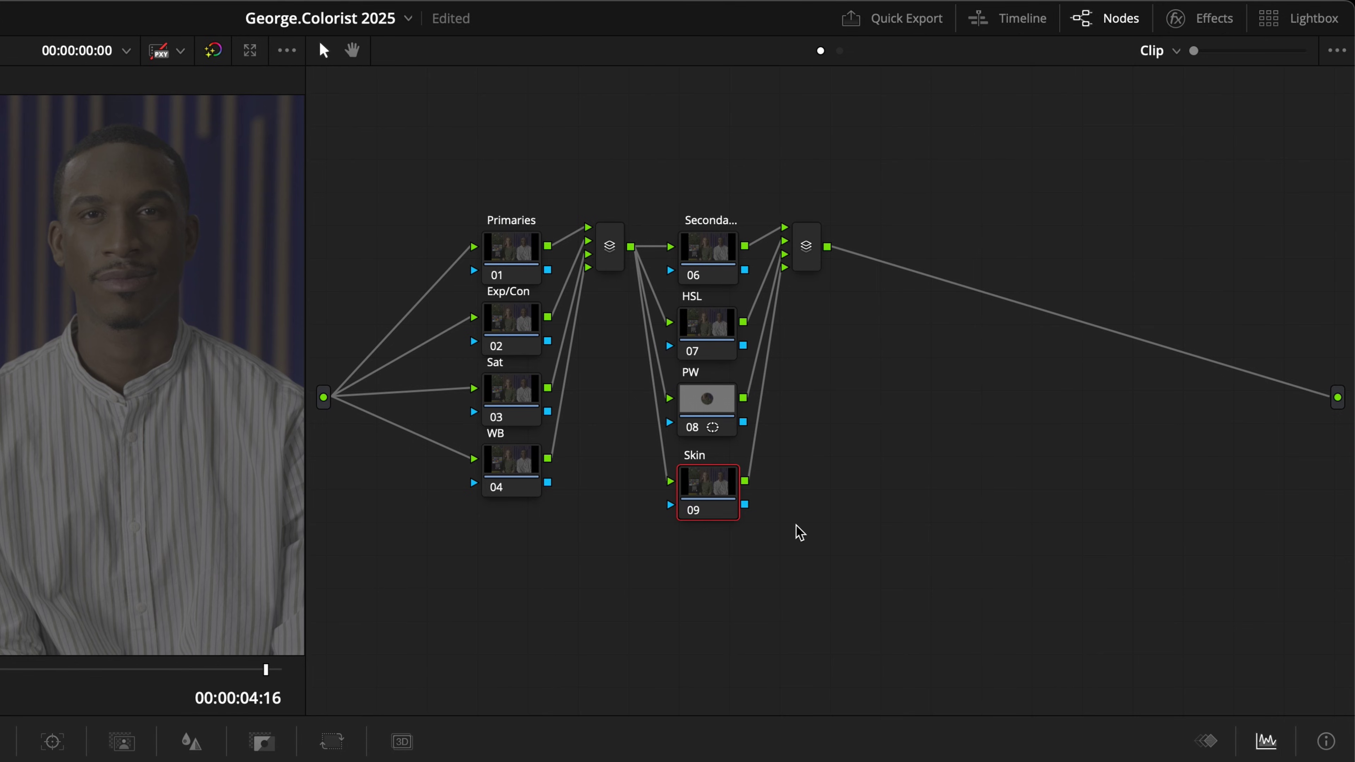
Add a Look Dev. serial node after the second mixer with a parallel Tone node
left_click(806, 248)
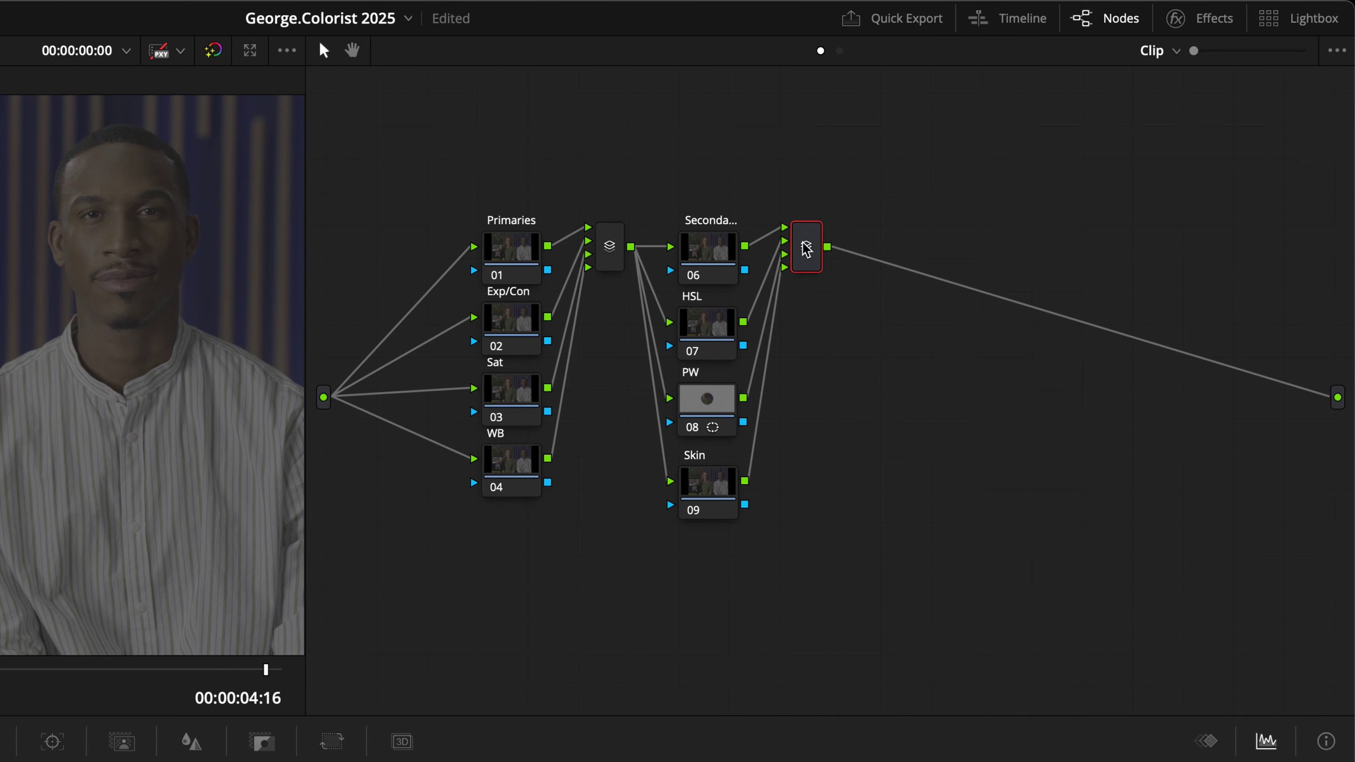
key("alt+s")
type("Look Dev.")
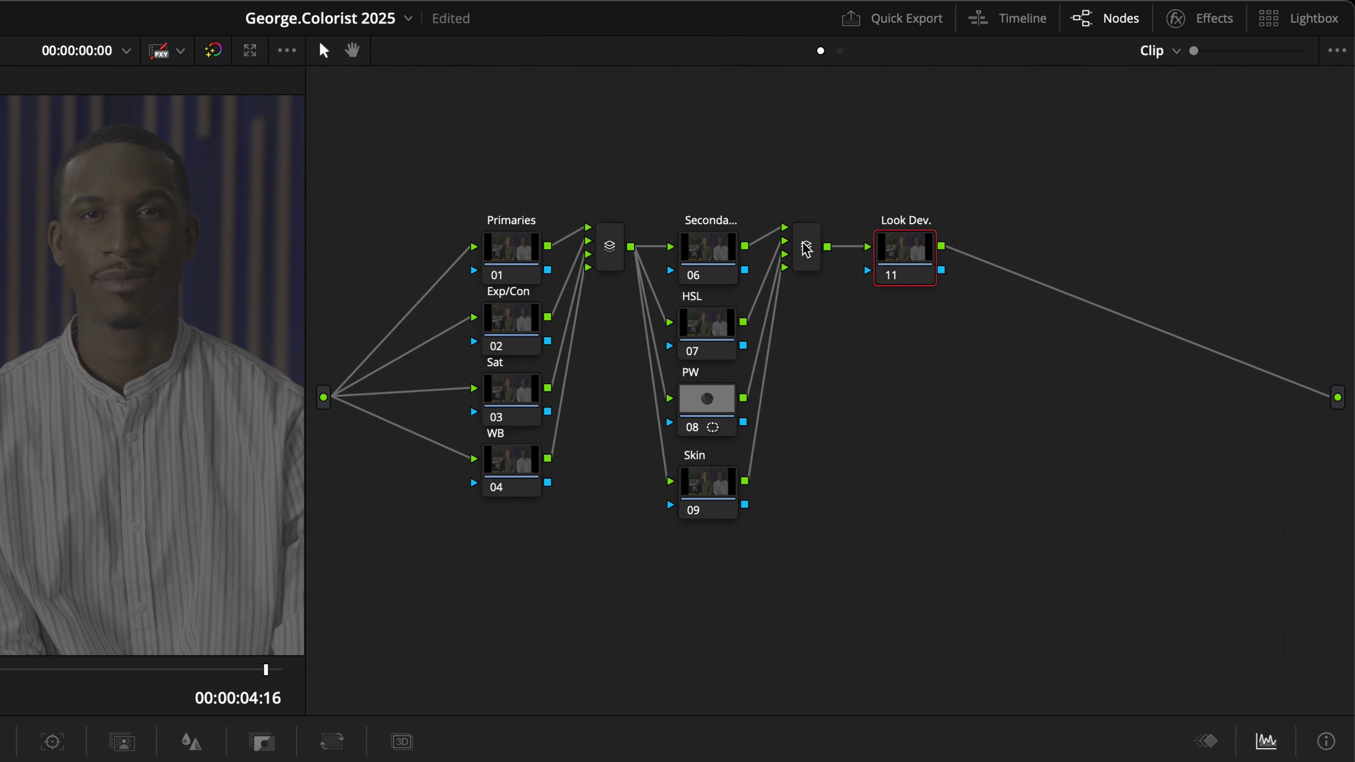
key("alt+l")
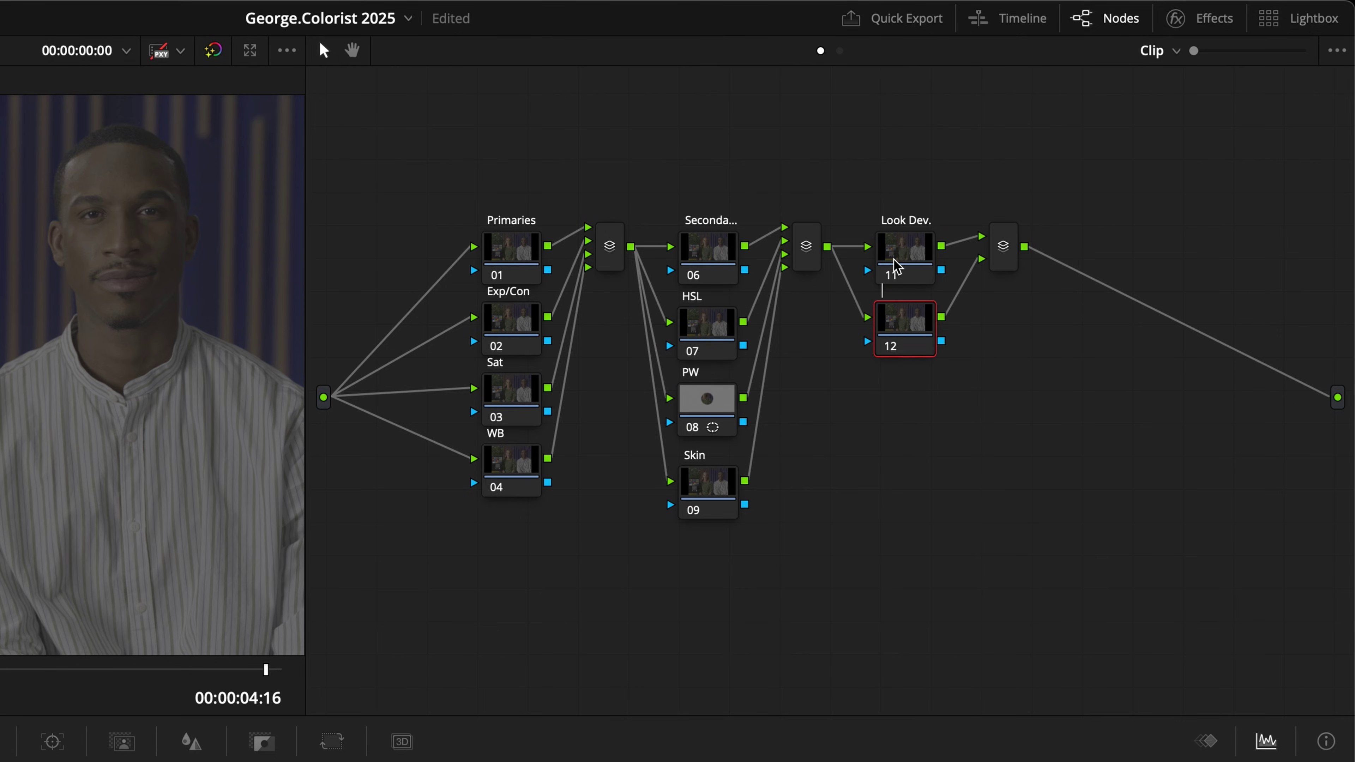
type("Tone")
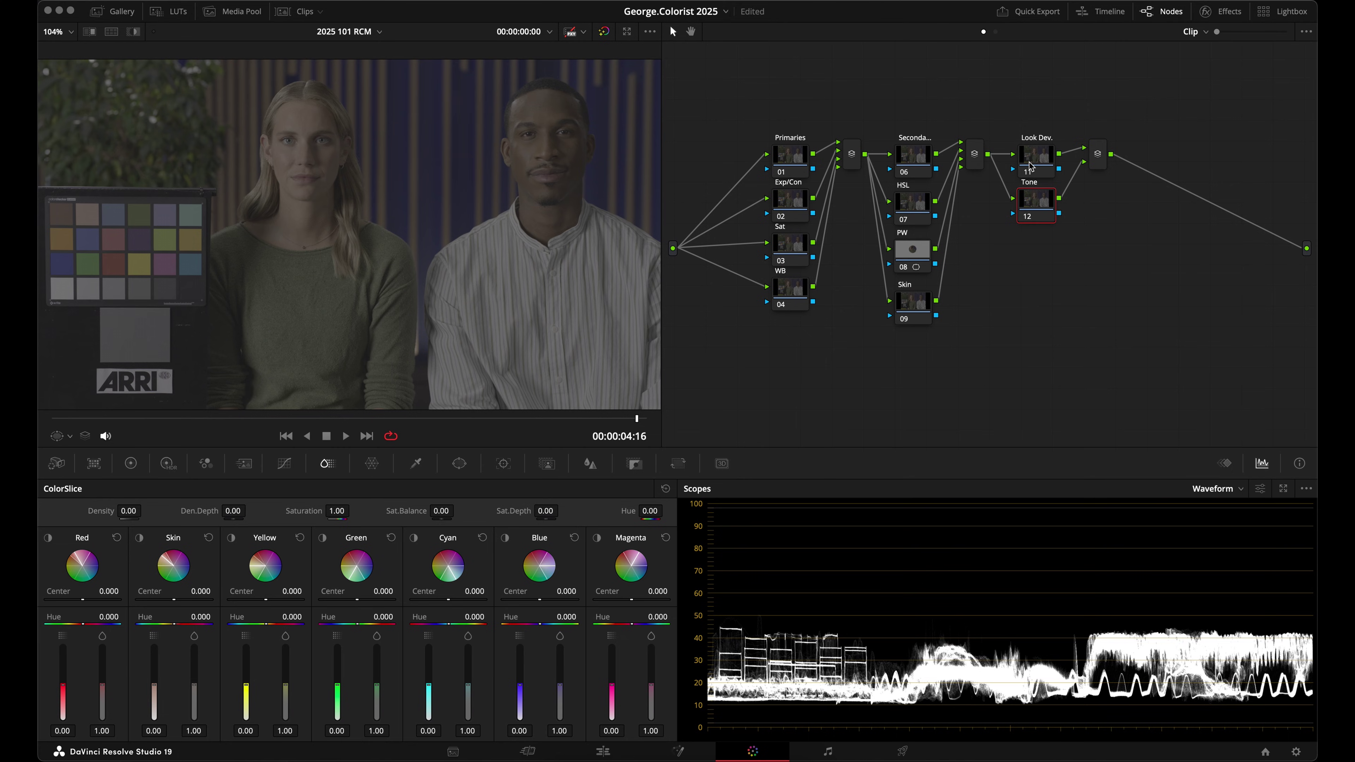
On Tone, nudge the HDR global balance and add control points on the custom red curve
left_click(168, 462)
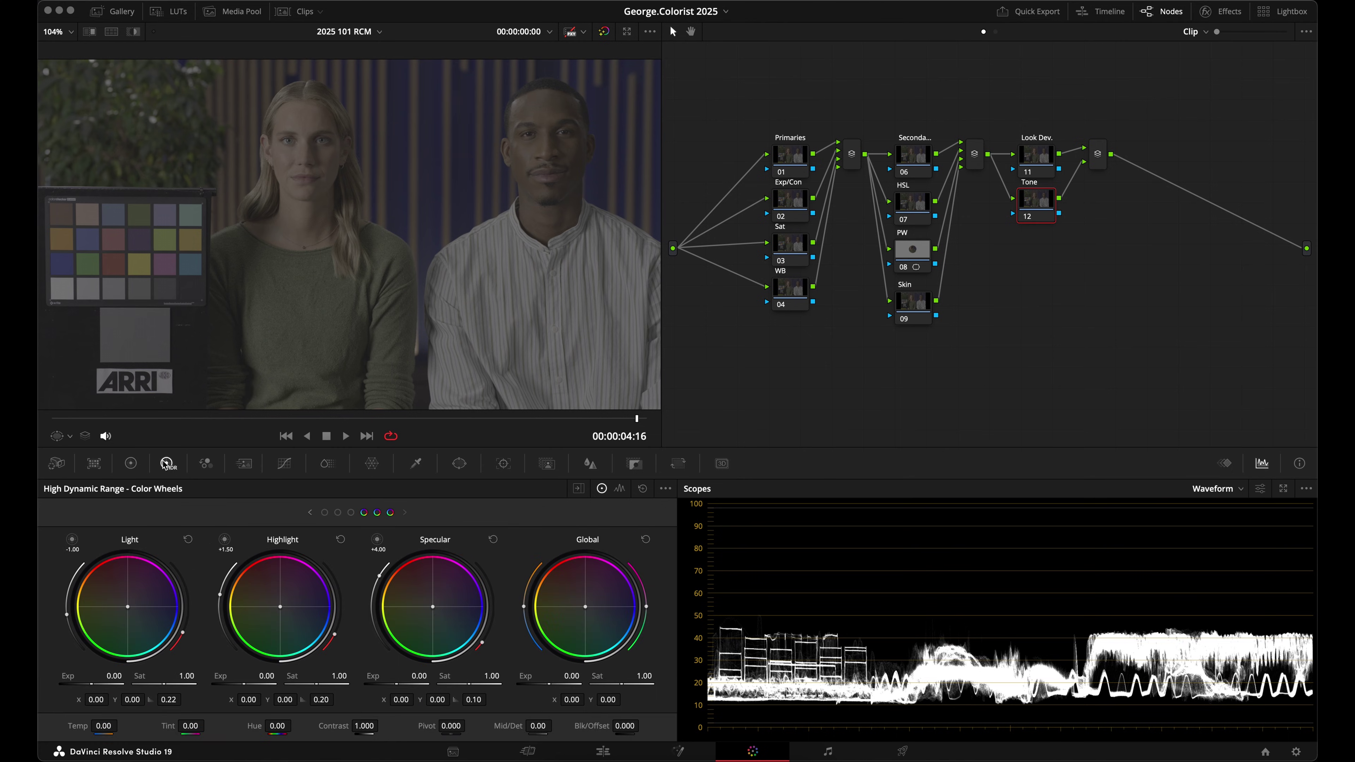
left_click(583, 611)
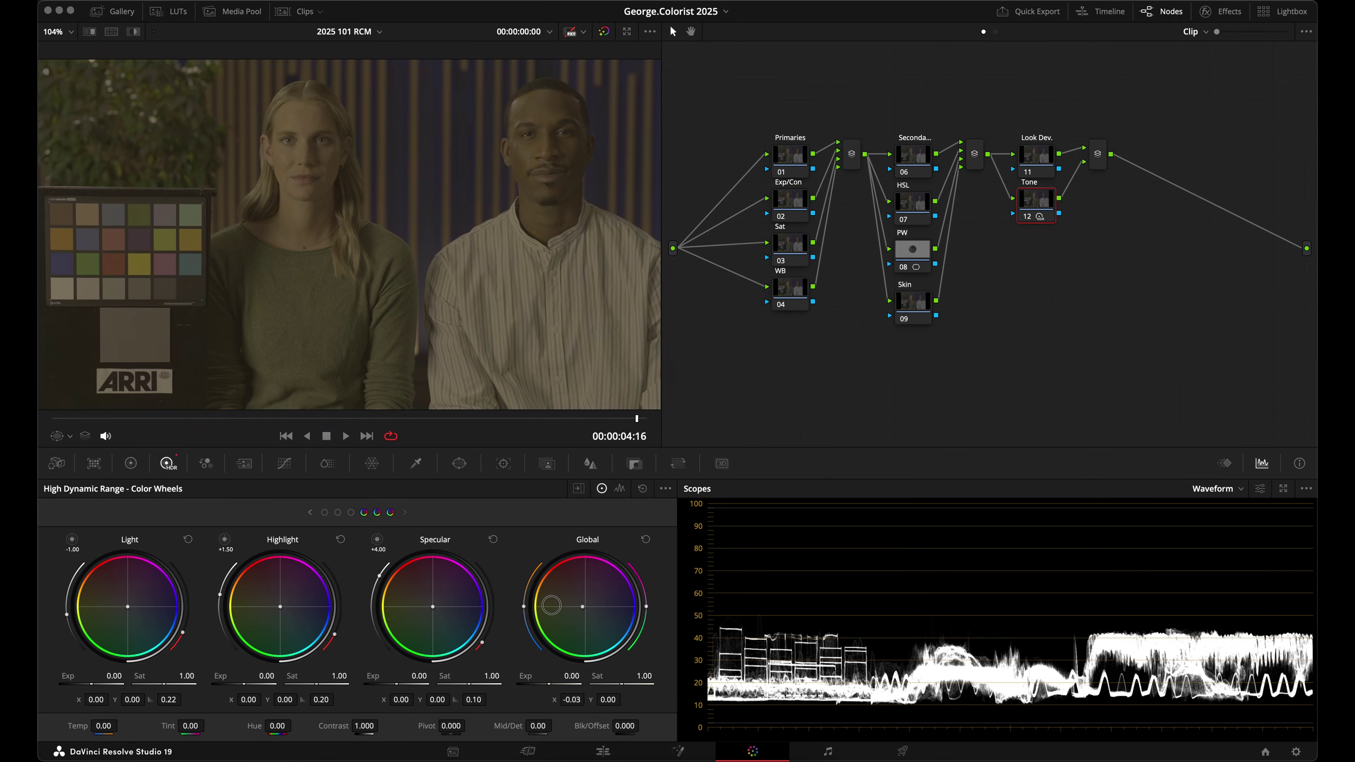
left_click(285, 463)
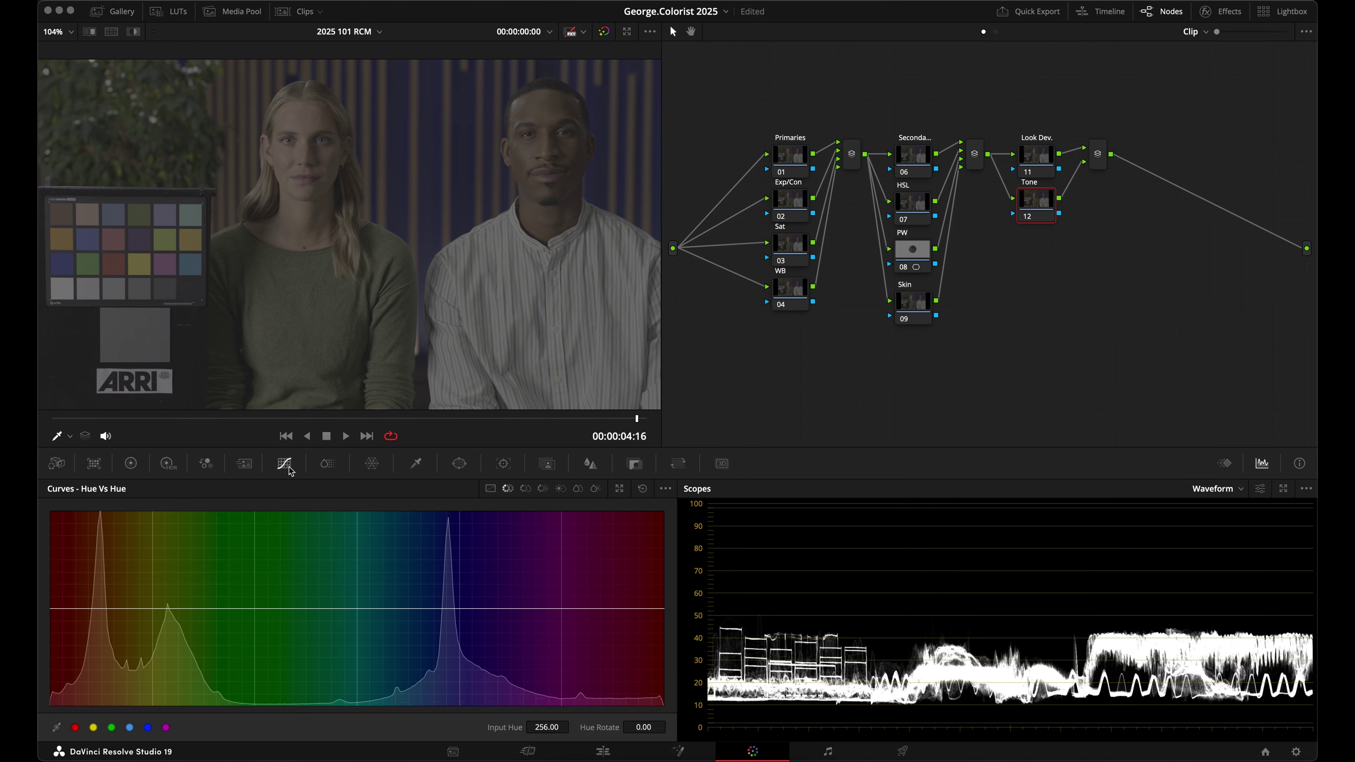
left_click(490, 489)
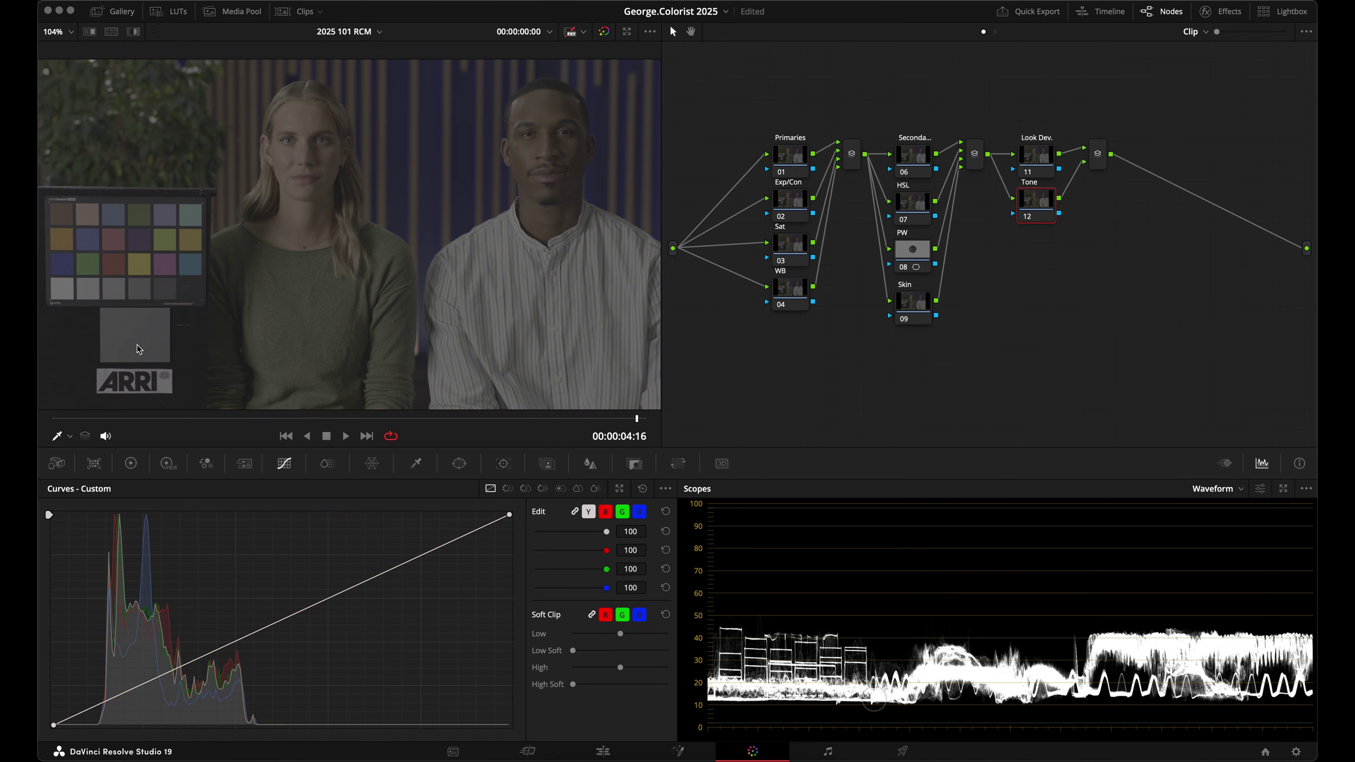
left_click(180, 667)
left_click(606, 511)
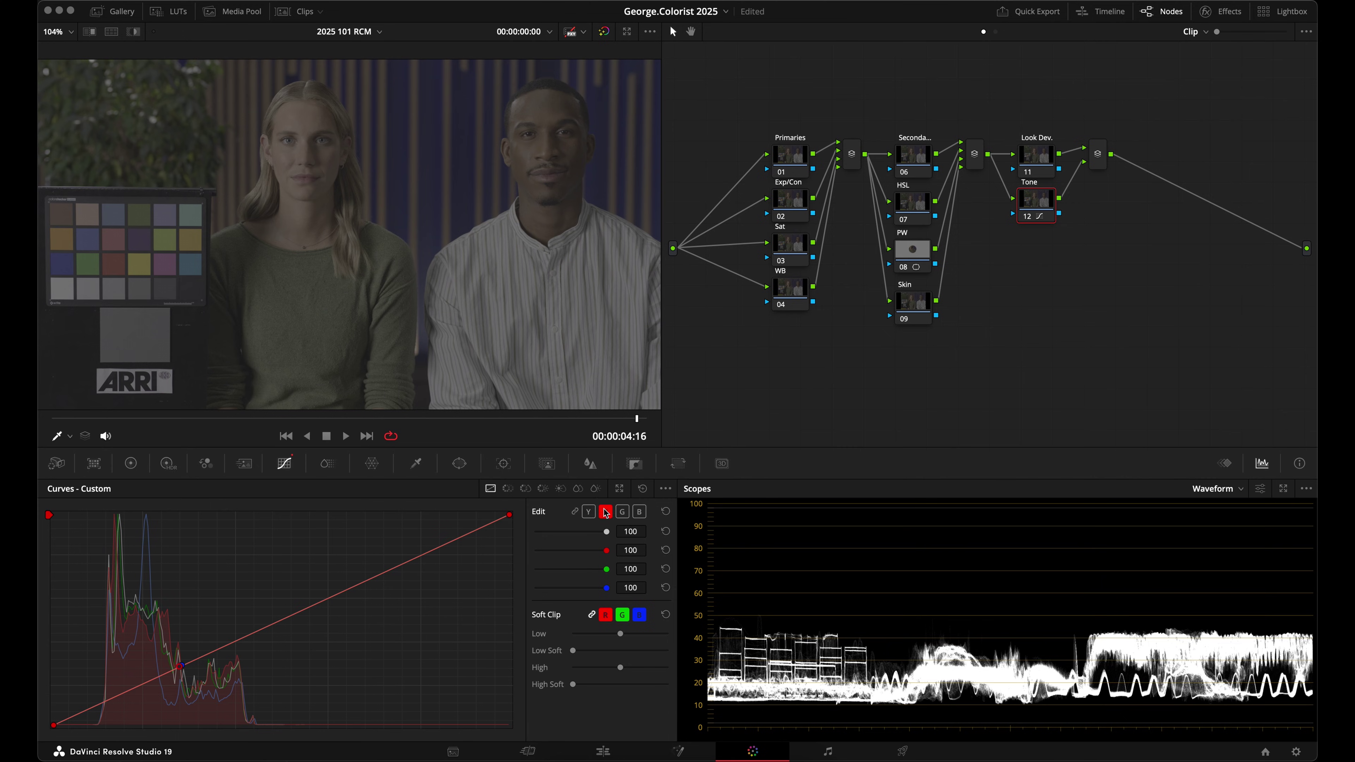
left_click(271, 621)
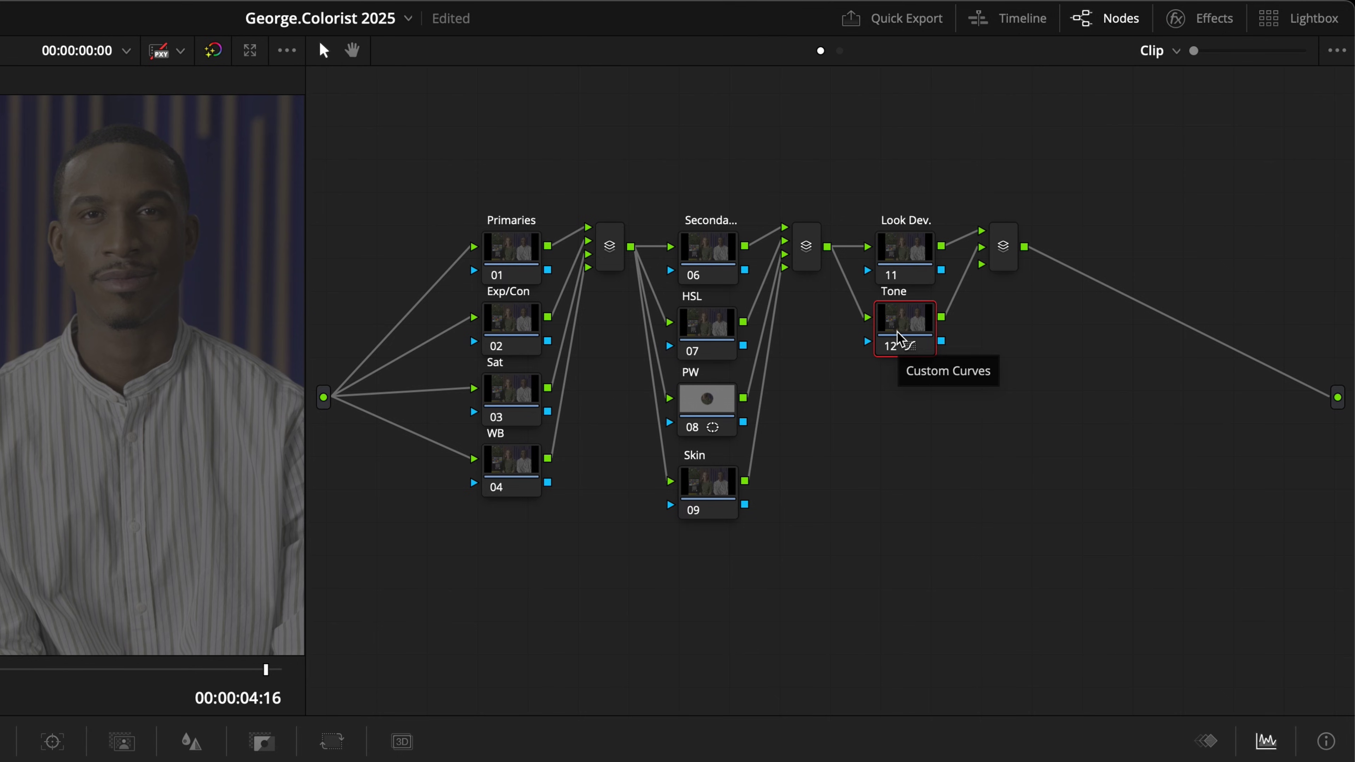
Add a parallel node labelled LookCon below Tone, then reselect it
key("alt+p")
type("LookCon")
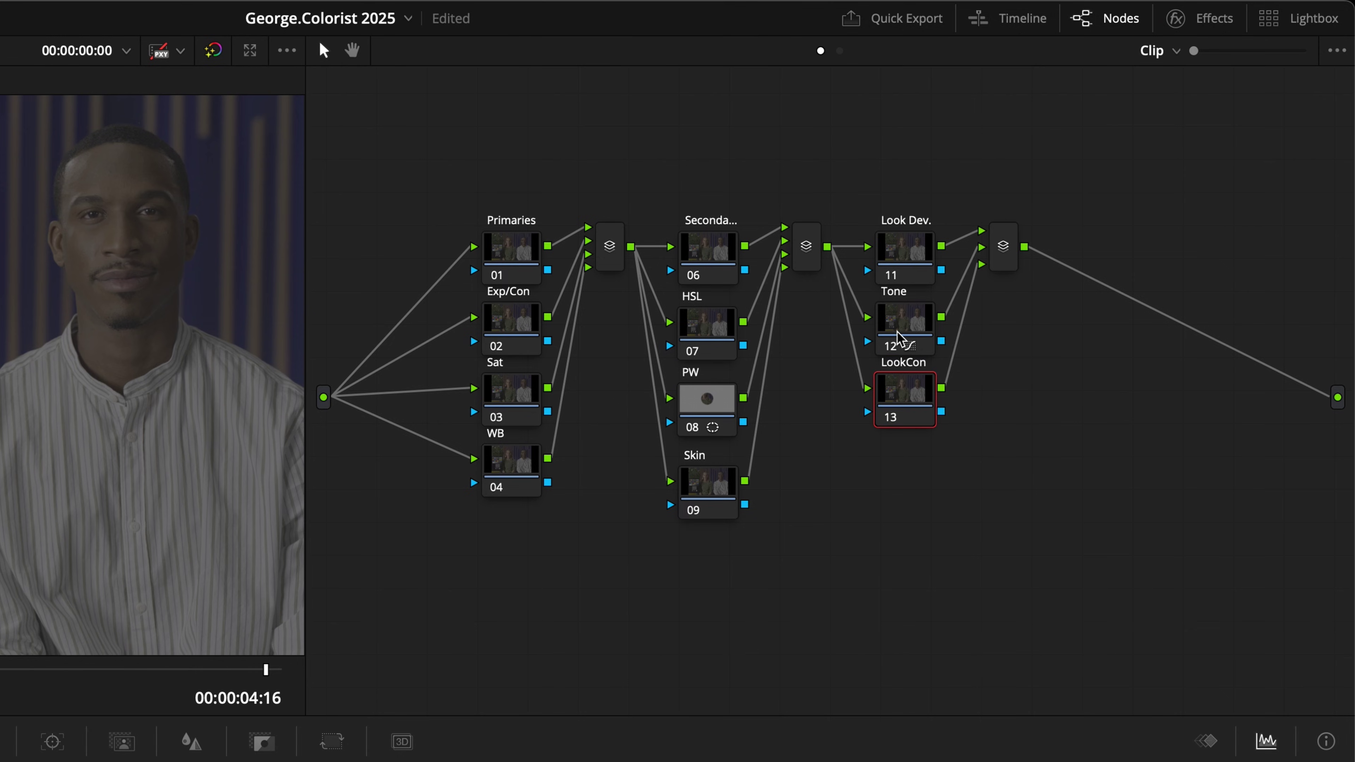
left_click(513, 323)
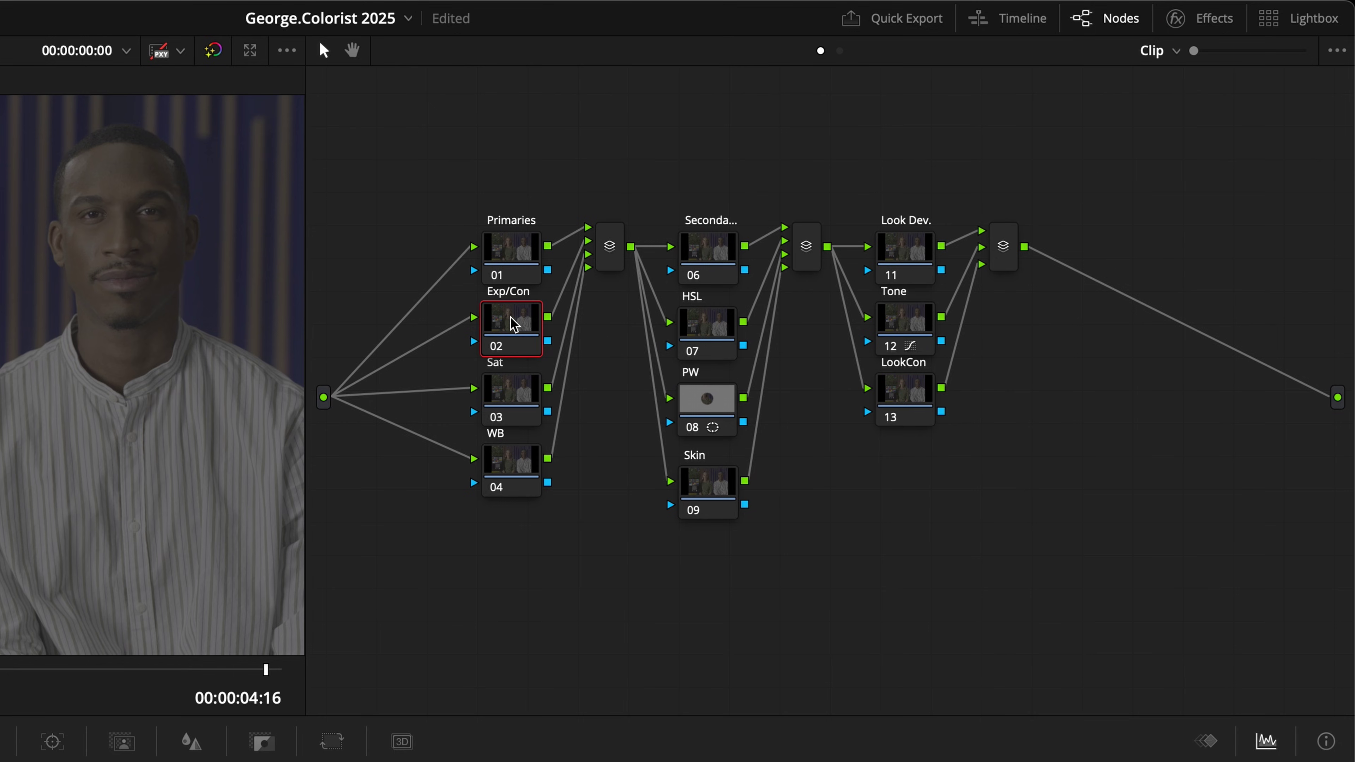
left_click(915, 394)
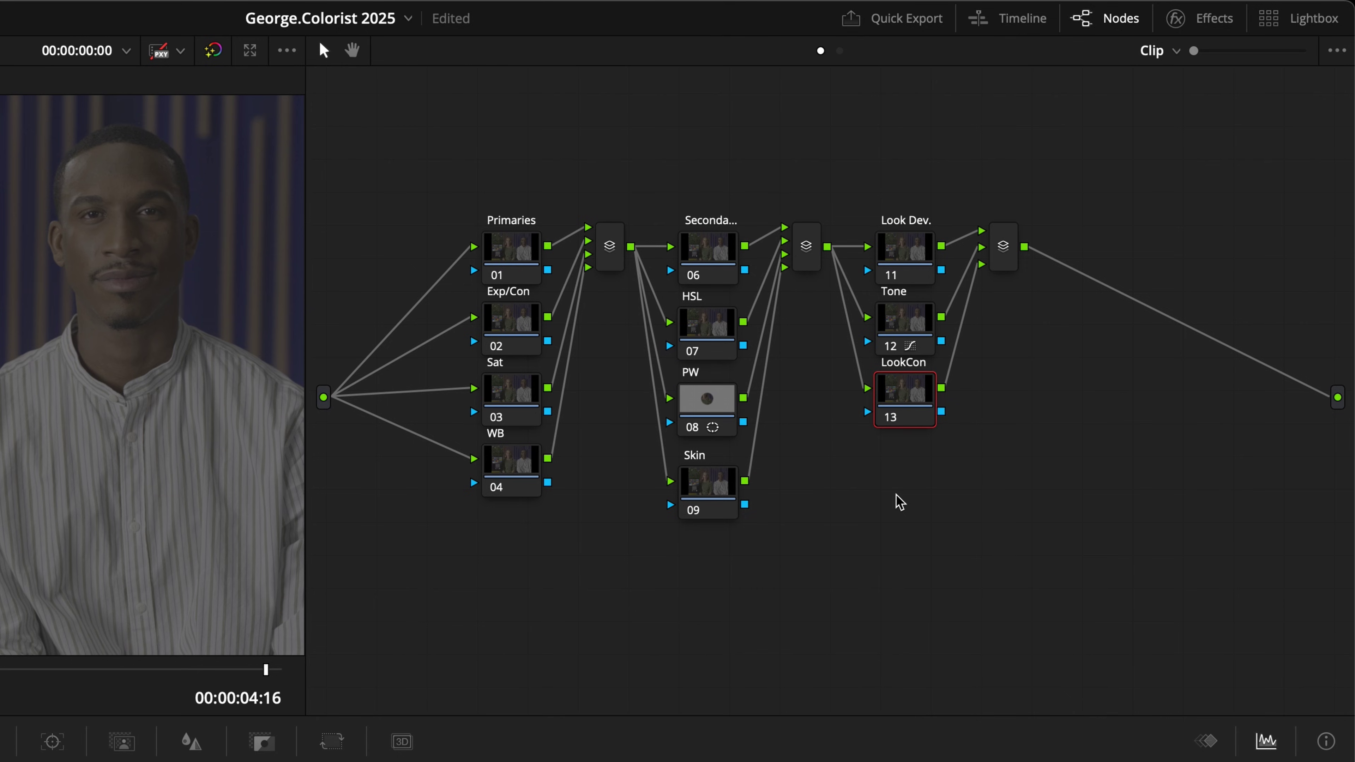
Delete the Primaries, secondaries and Look Dev header nodes and clean up the node graph
left_click(525, 255)
key("Delete")
left_click(705, 251)
key("Delete")
left_click(906, 250)
key("Delete")
right_click(627, 145)
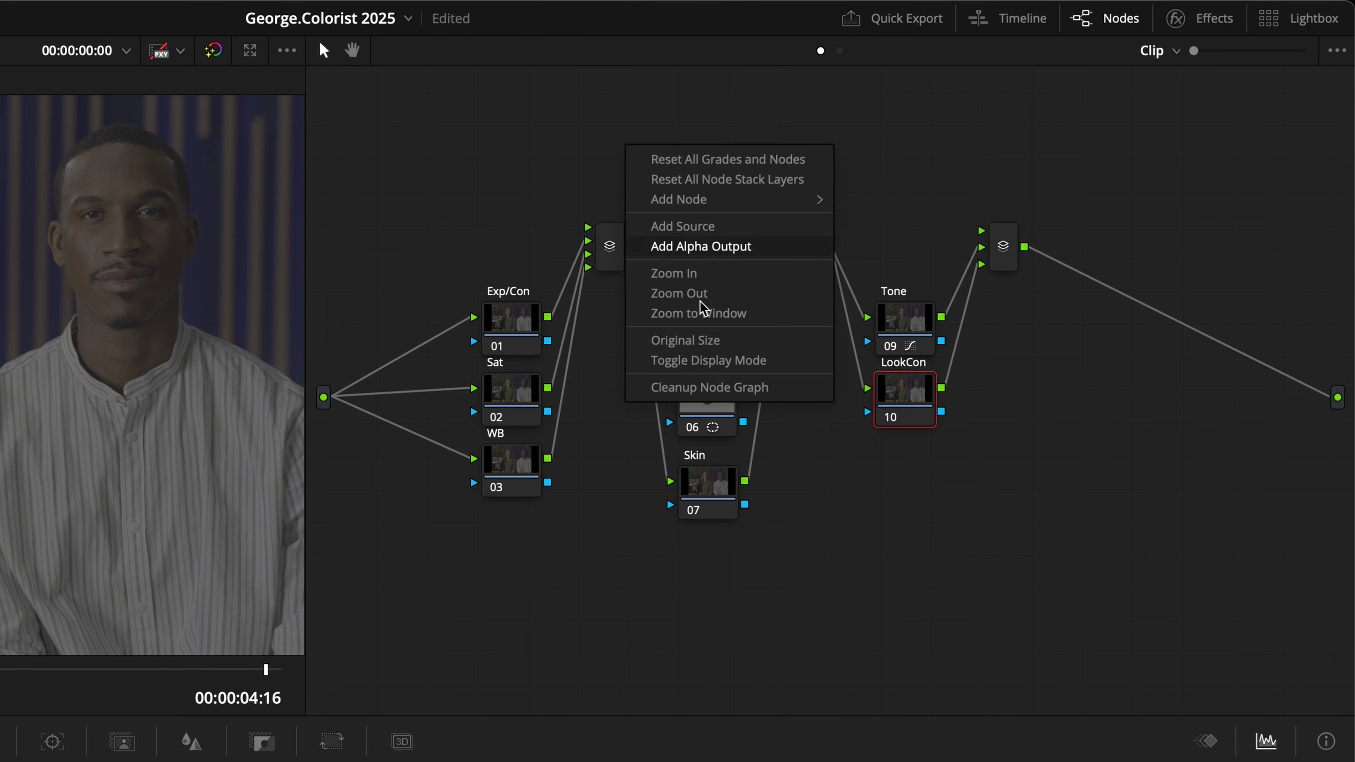
left_click(709, 387)
right_click(830, 202)
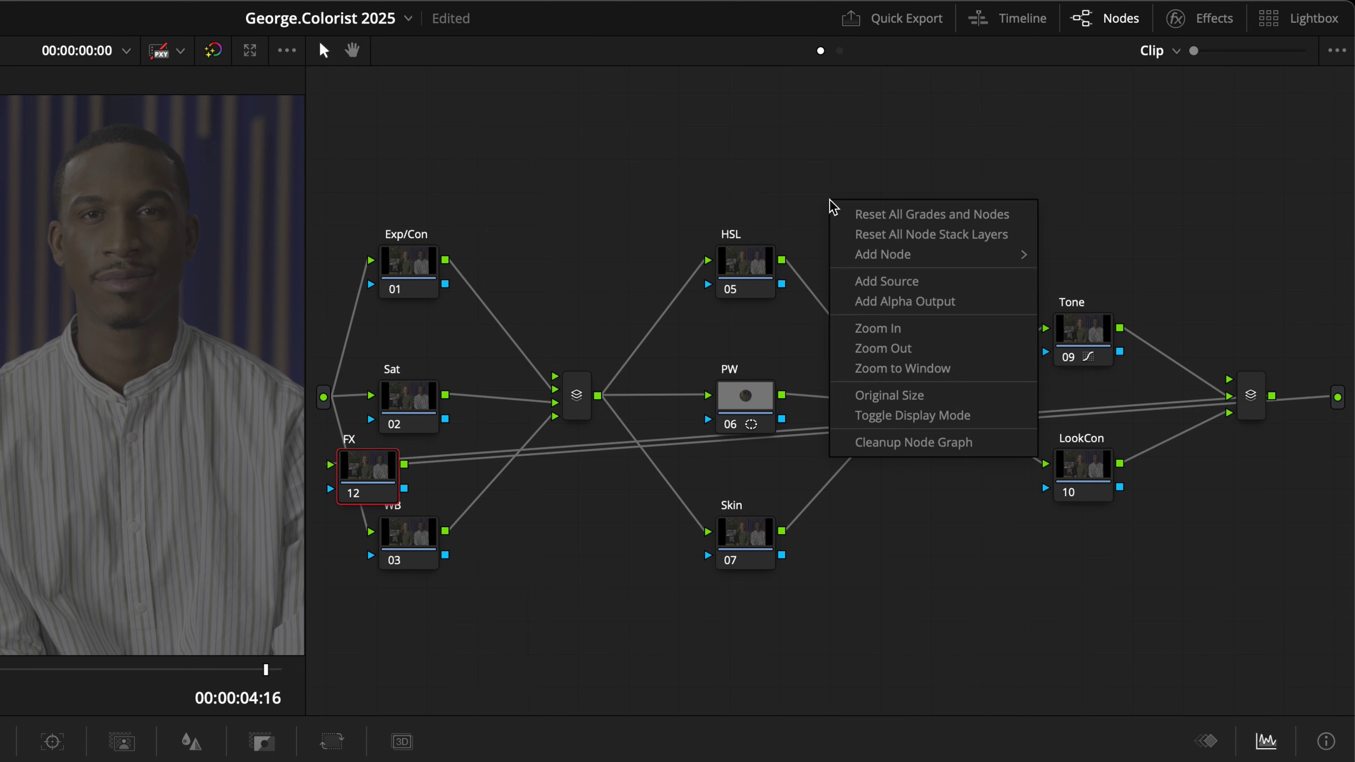
left_click(890, 442)
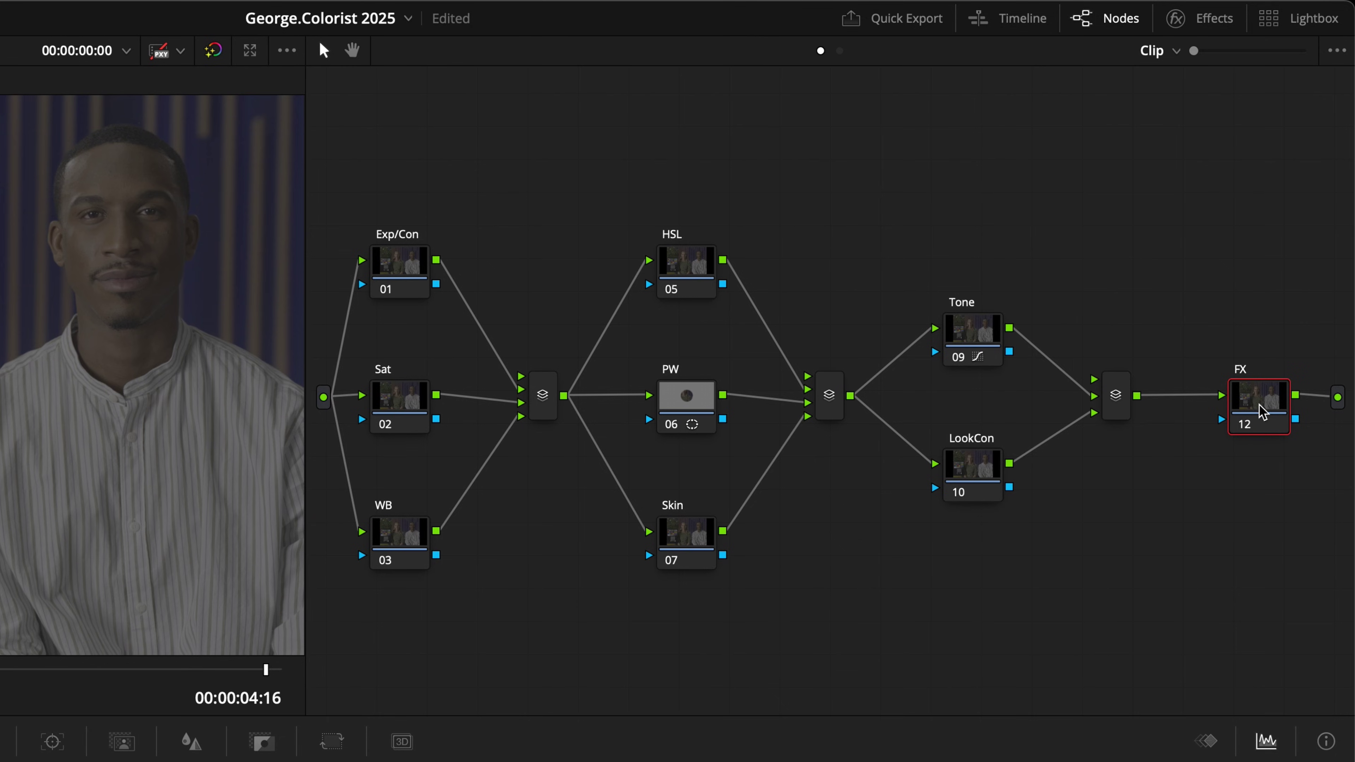
Add parallel nodes beside FX and label them Glow, Halation and Film Grain
key("alt+p")
key("alt+p")
key("alt+p")
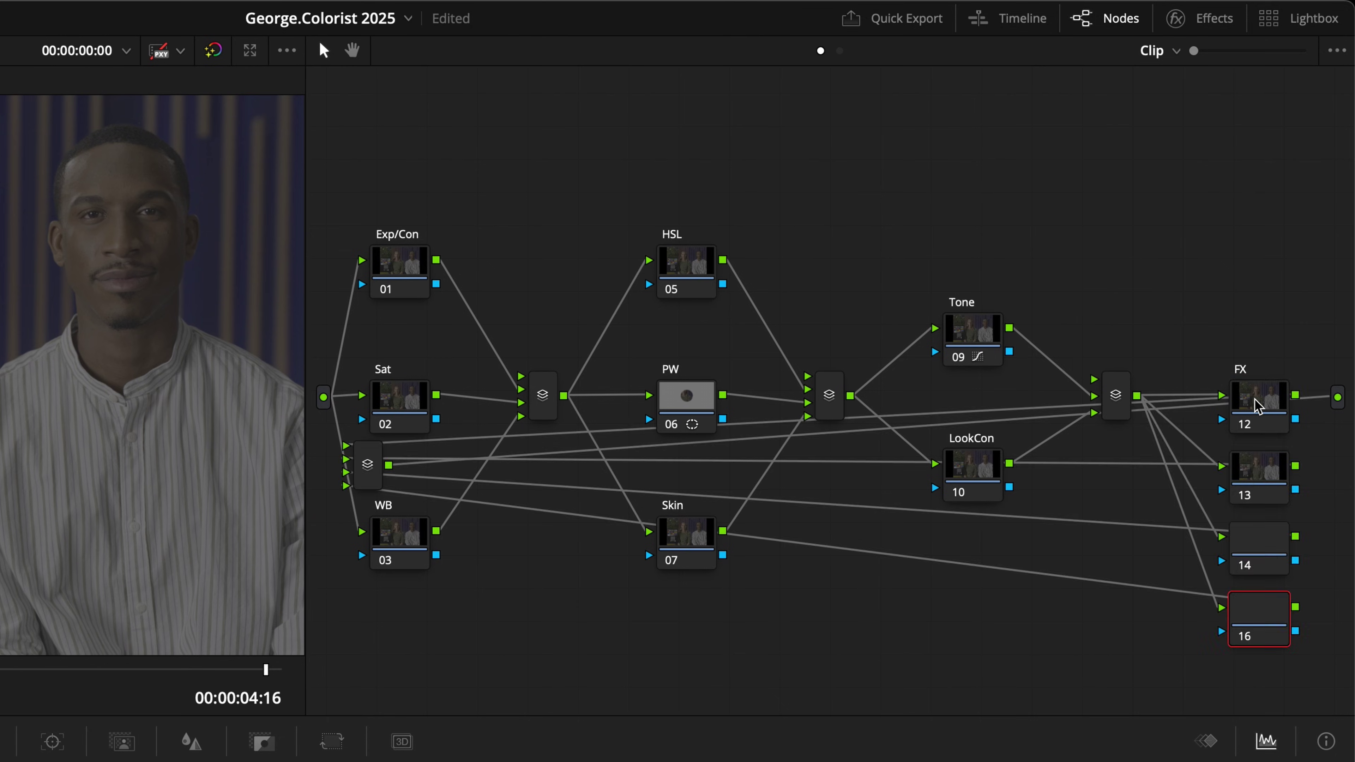
right_click(1052, 243)
left_click(1120, 491)
left_click(1142, 353)
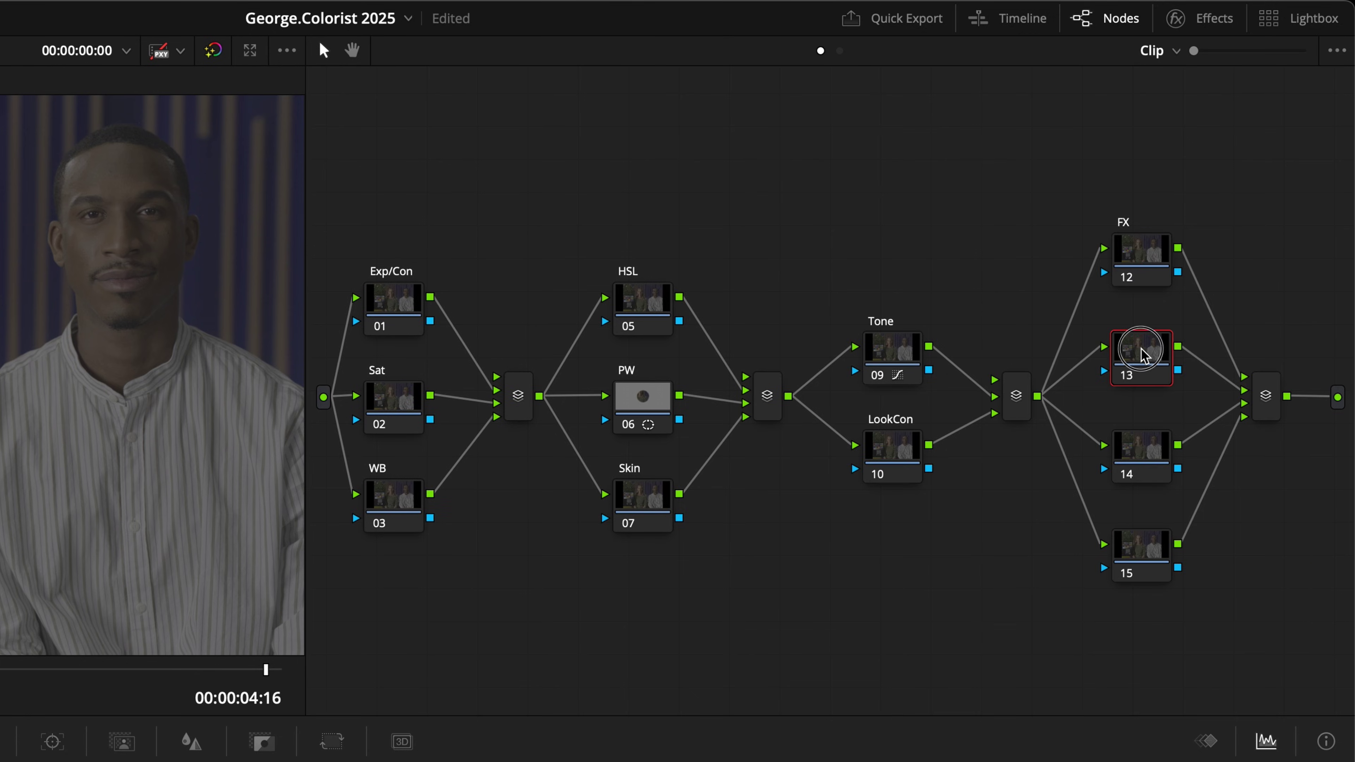
type("Glow")
left_click(1136, 443)
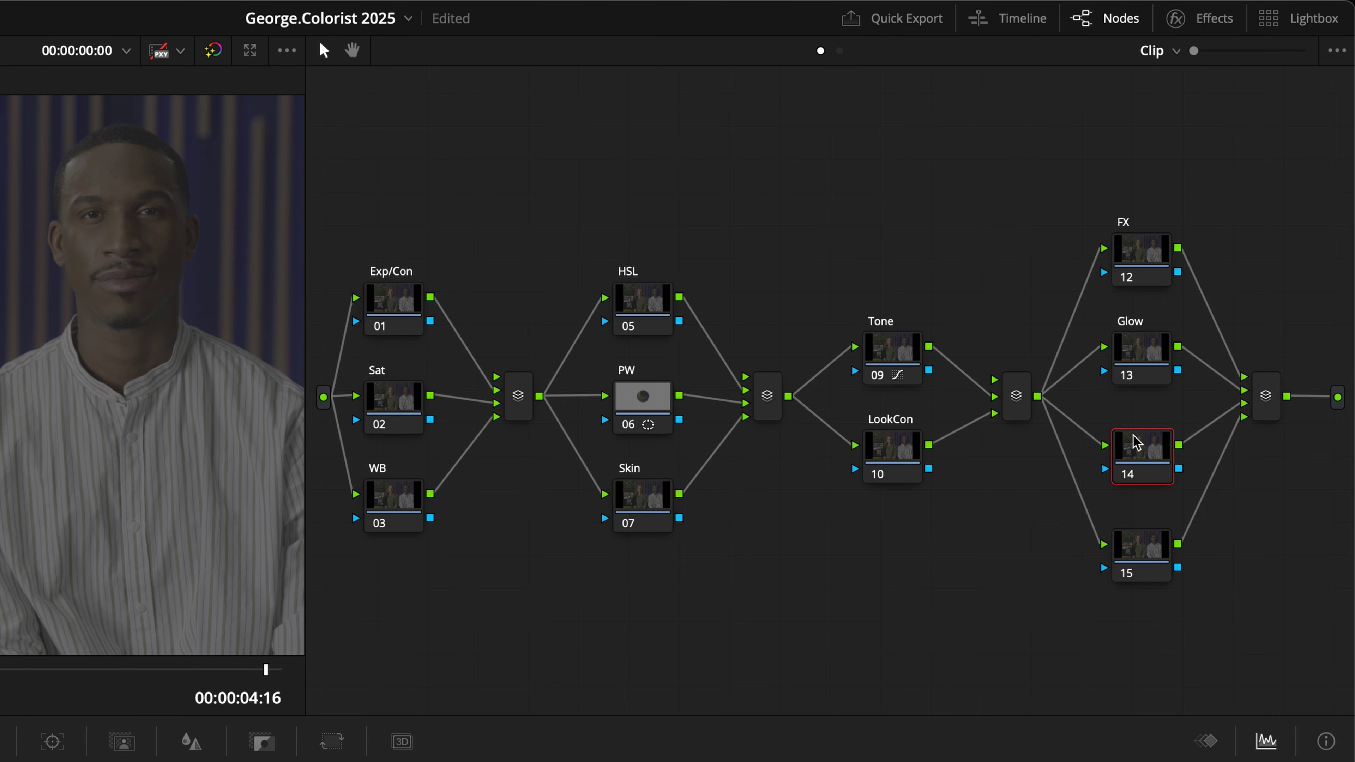
type("Halation")
key("Return")
left_click(1151, 553)
type("Film Grain")
key("Return")
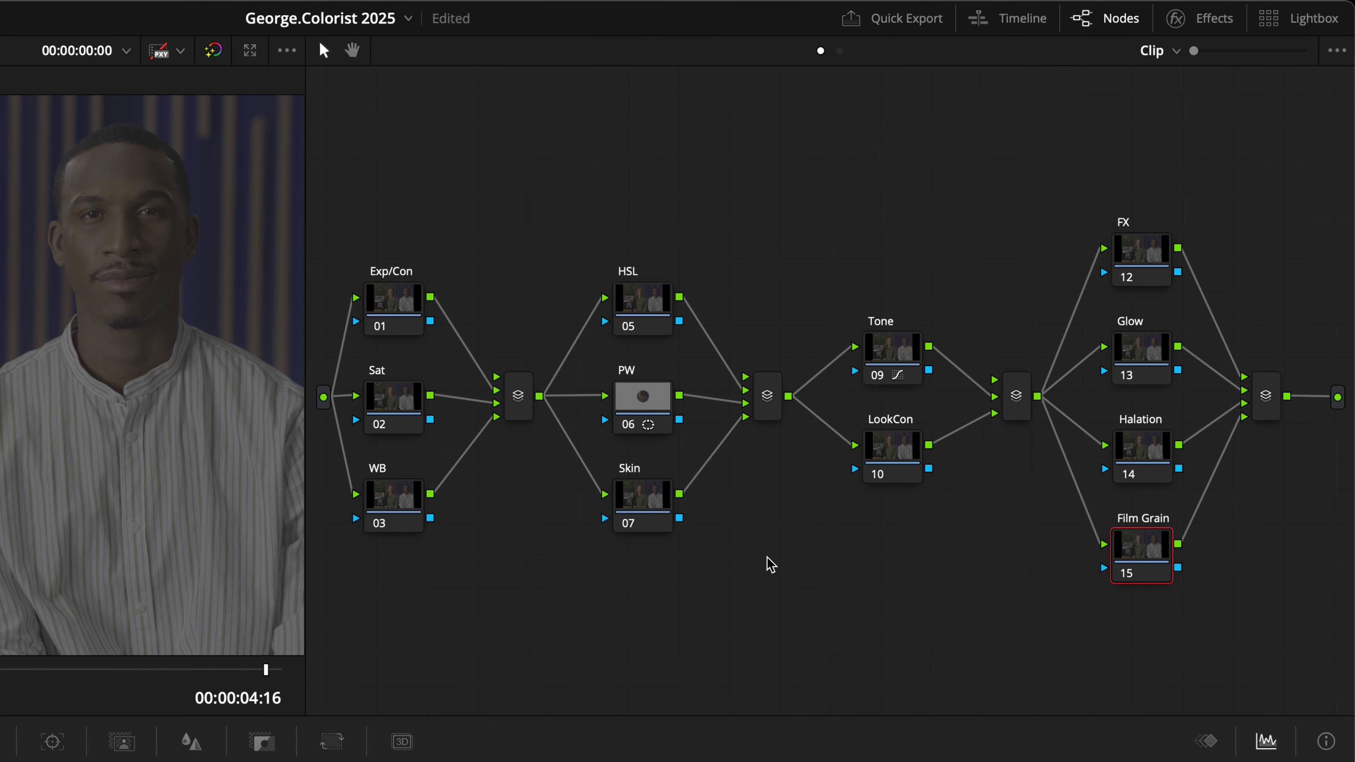
left_click(1266, 395)
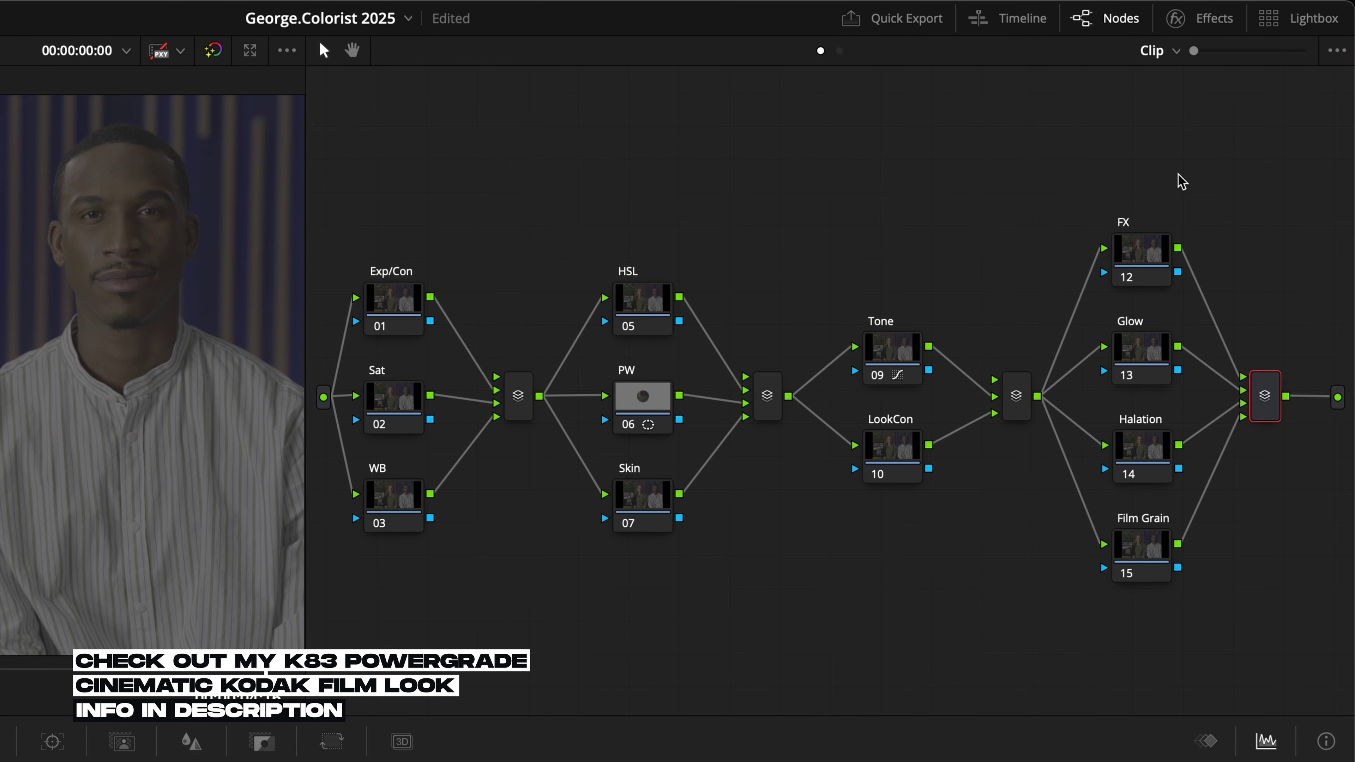
key("alt+l")
Tidy the graph so CST sits at the end and apply Color Space Transform to it
right_click(956, 218)
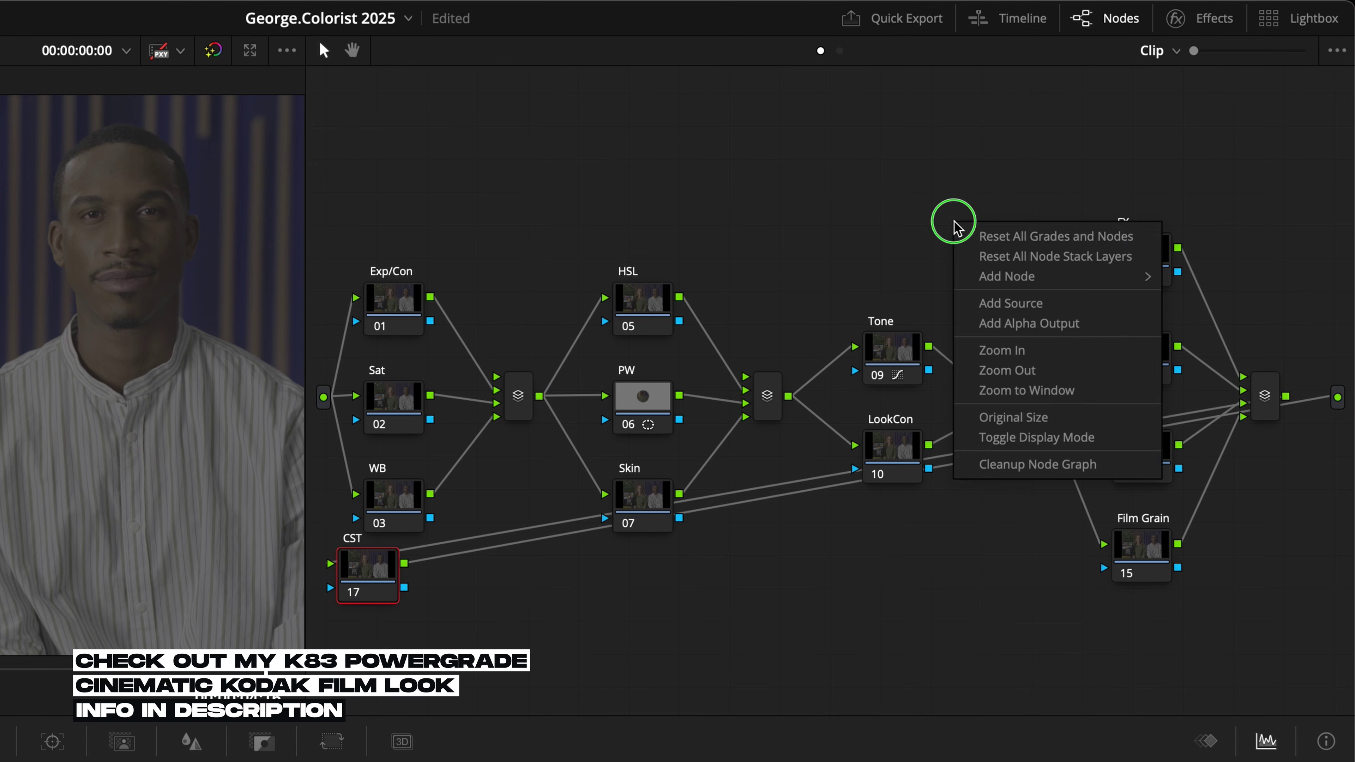
left_click(1059, 461)
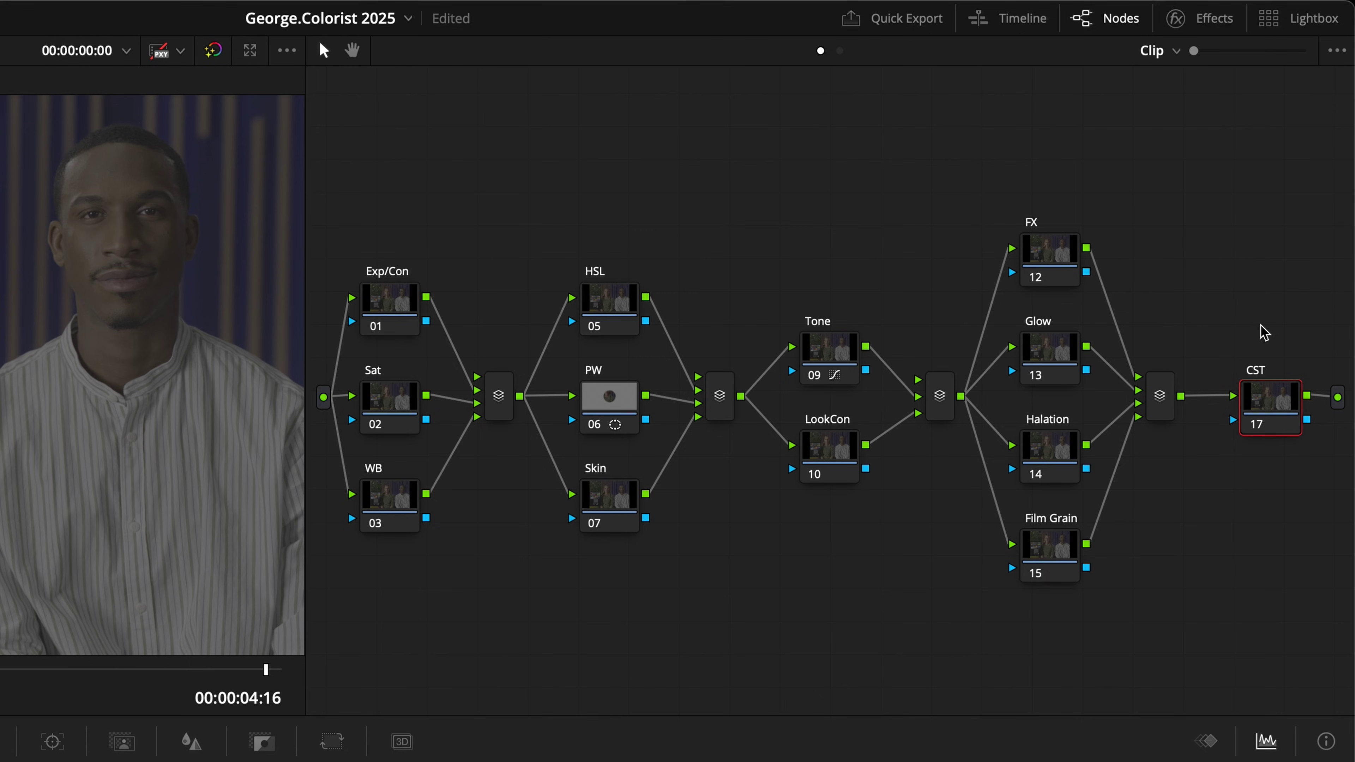
scroll(1211, 224, "right", 5)
left_click(1209, 31)
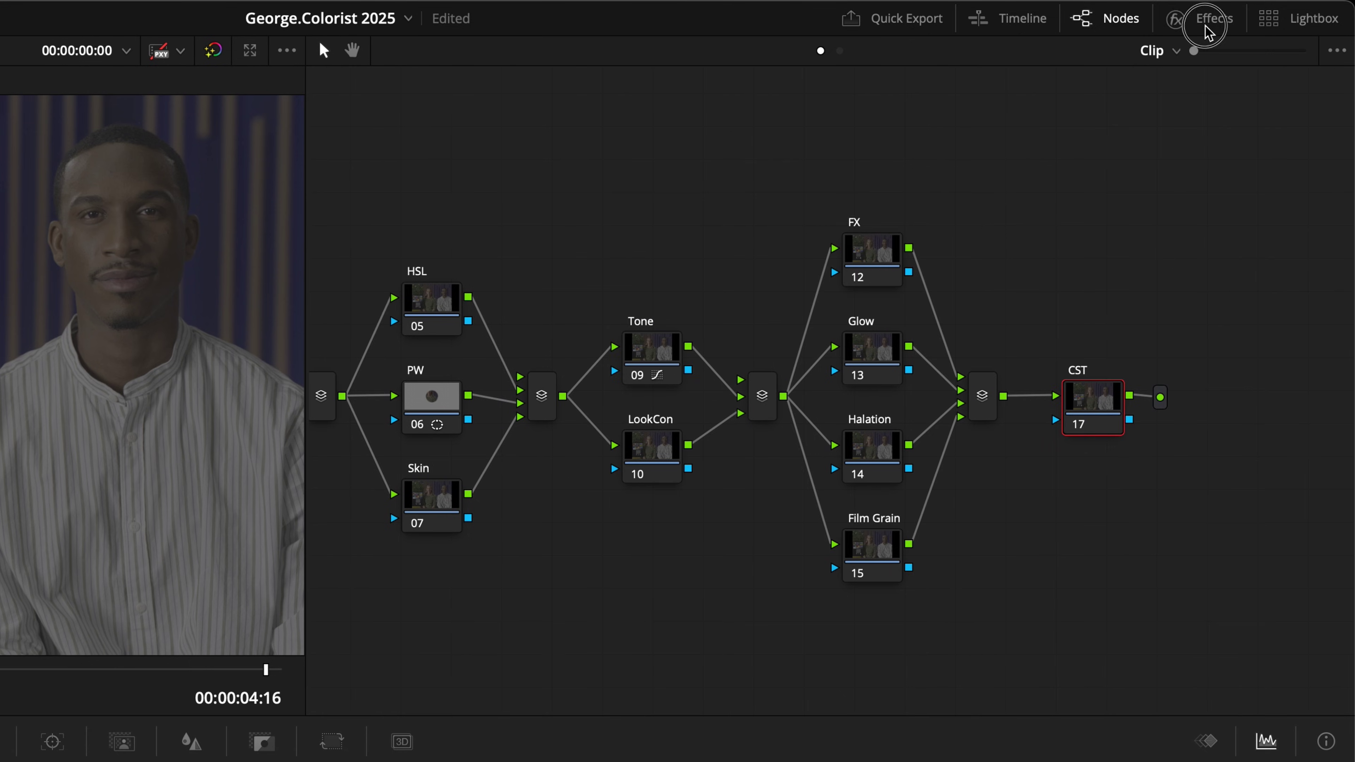
scroll(837, 242, "right", 6)
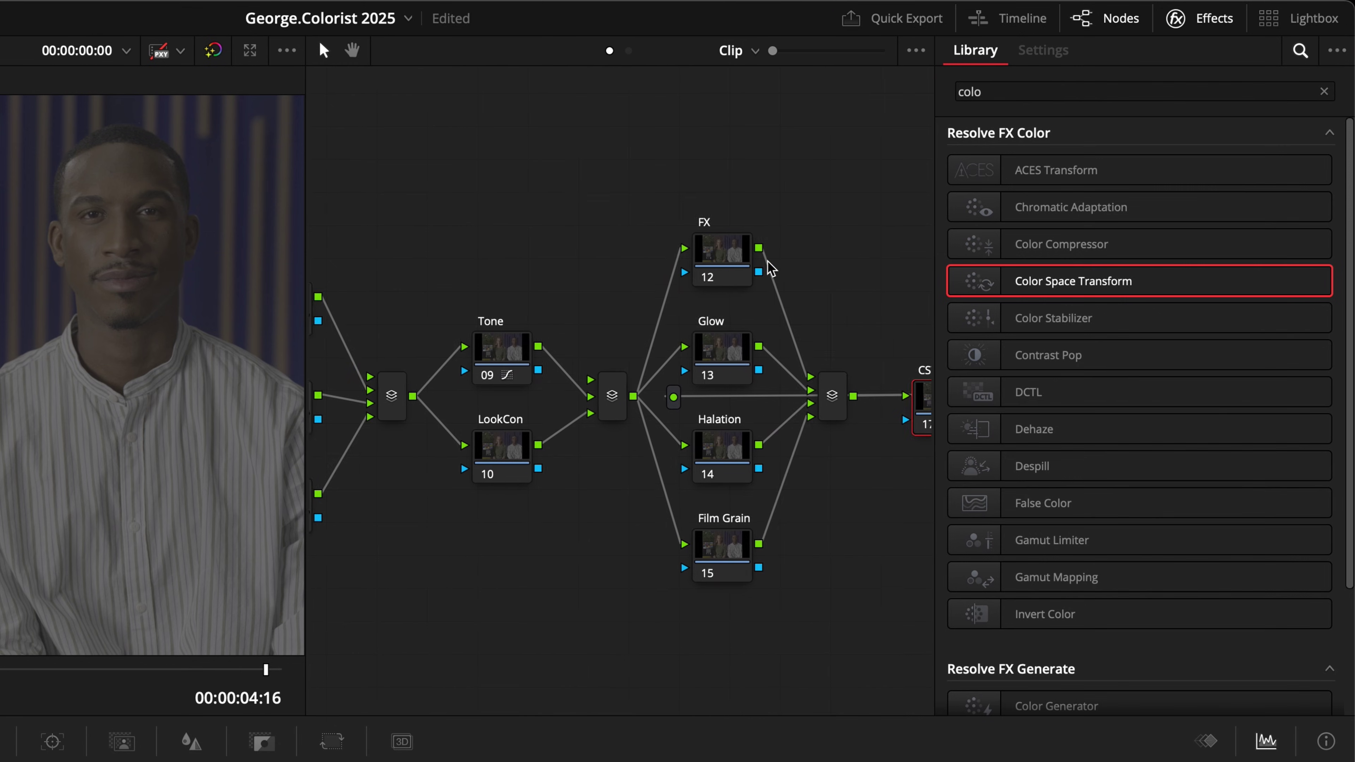
left_click_drag(998, 279, 885, 411)
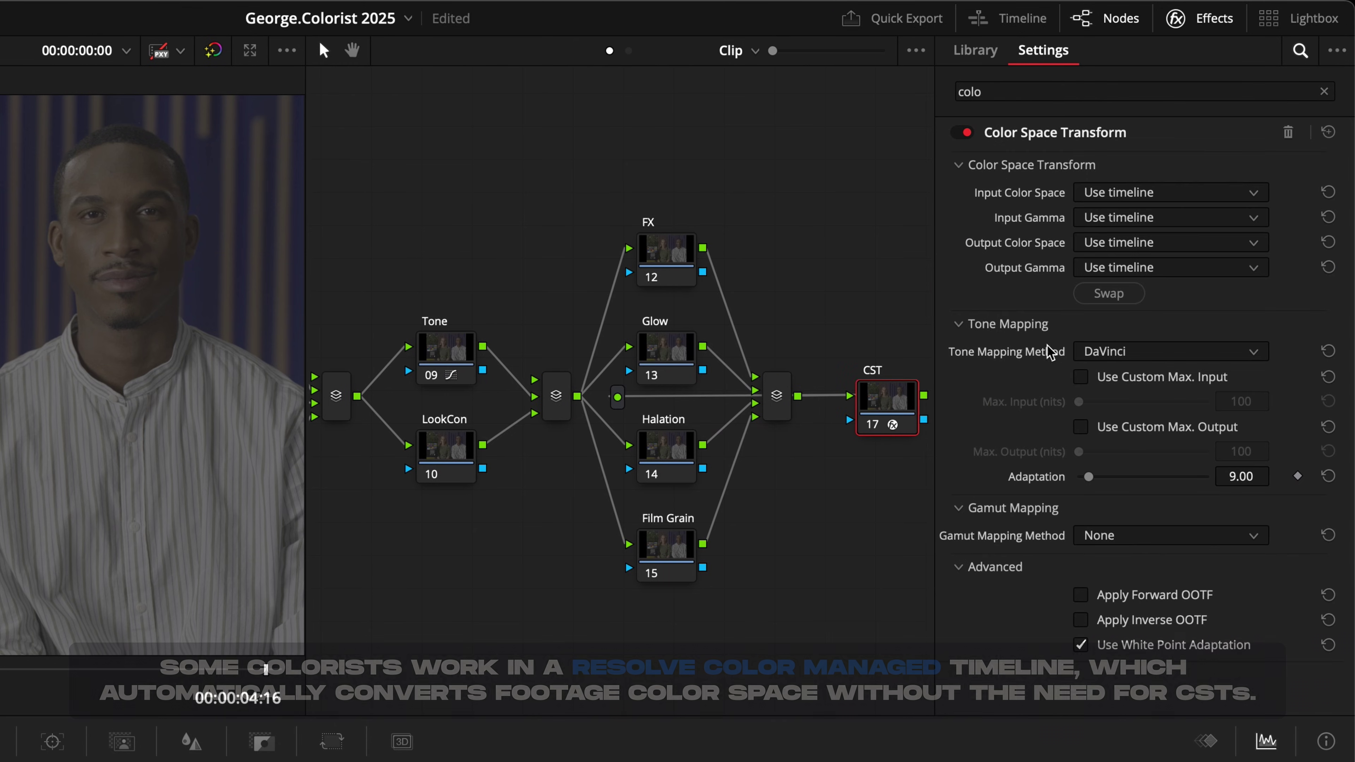
Set the transform input to ARRI Wide Gamut 4 / ARRI LogC4 and output to Rec.709 / Rec.709
left_click(1129, 193)
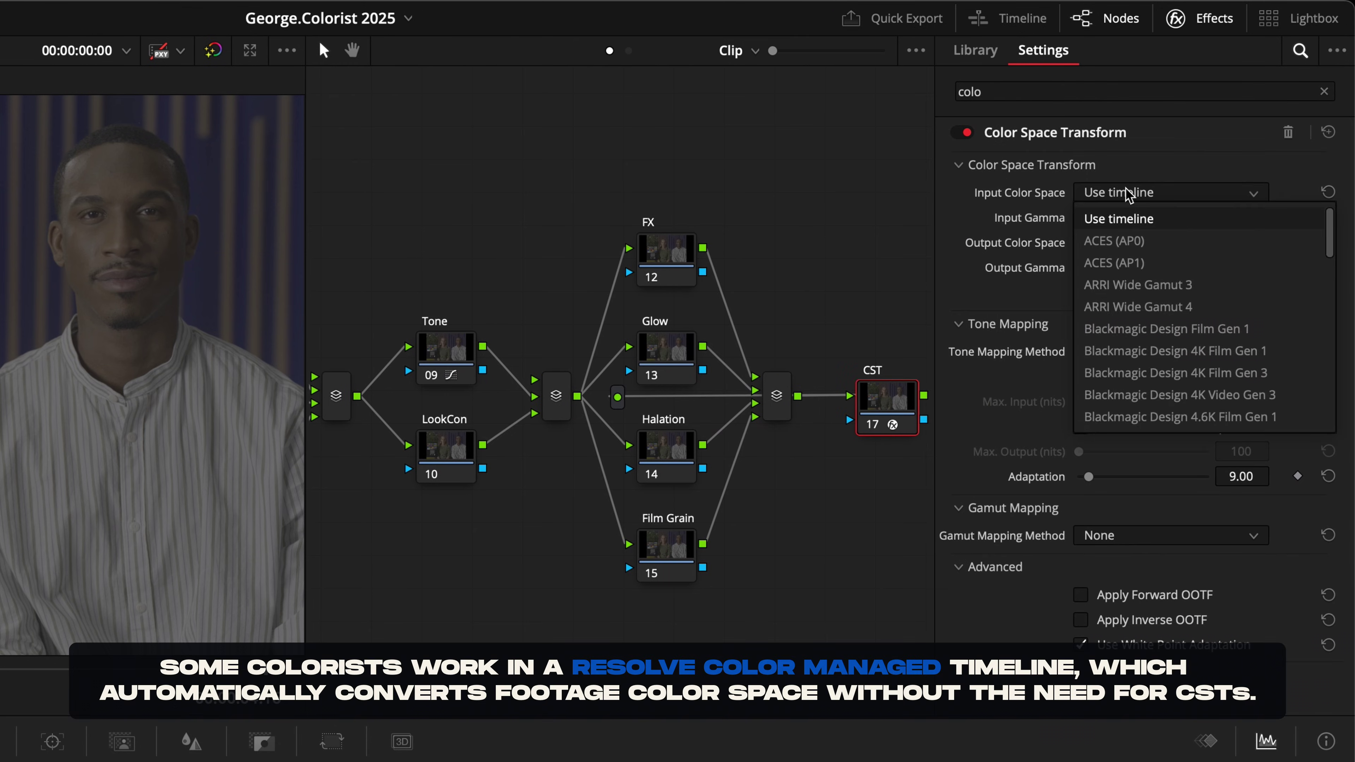
left_click(1140, 306)
left_click(1134, 218)
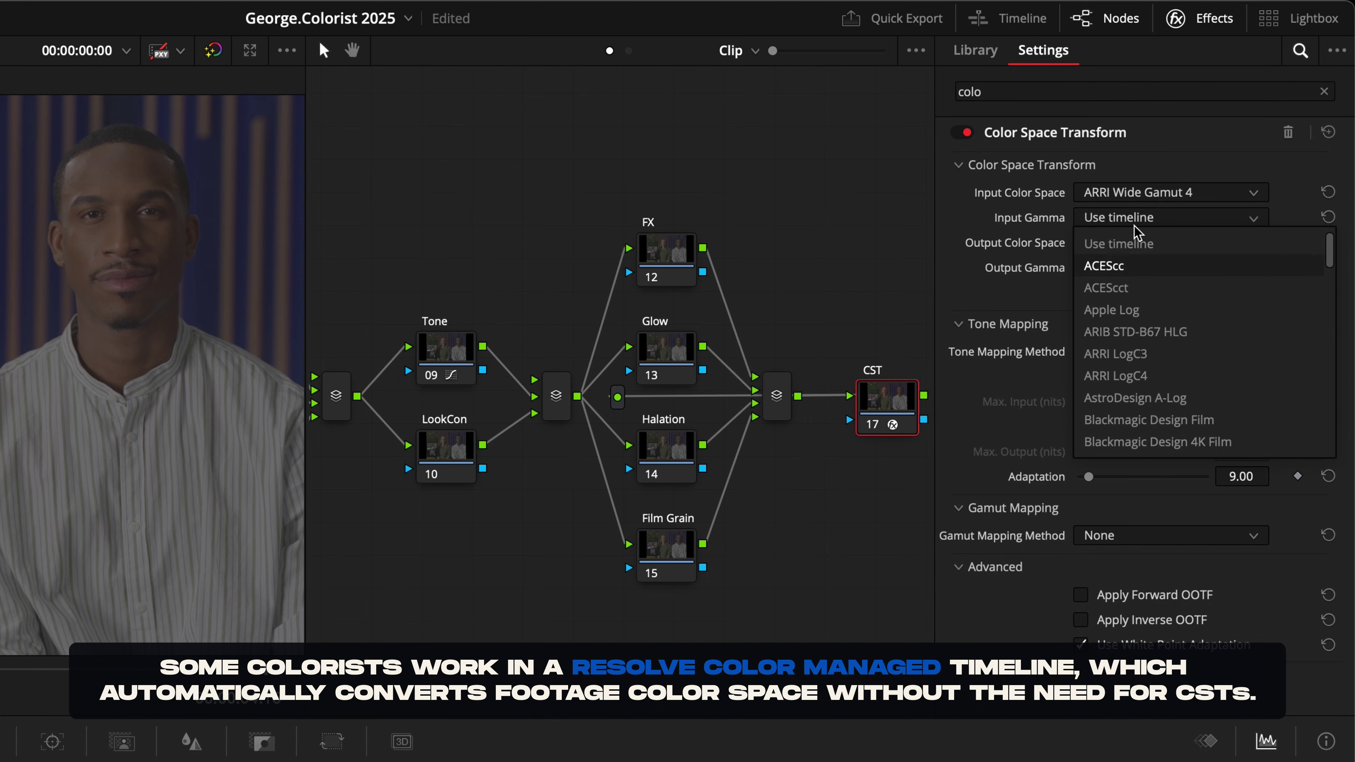
left_click(1115, 376)
left_click(1150, 265)
left_click(1147, 252)
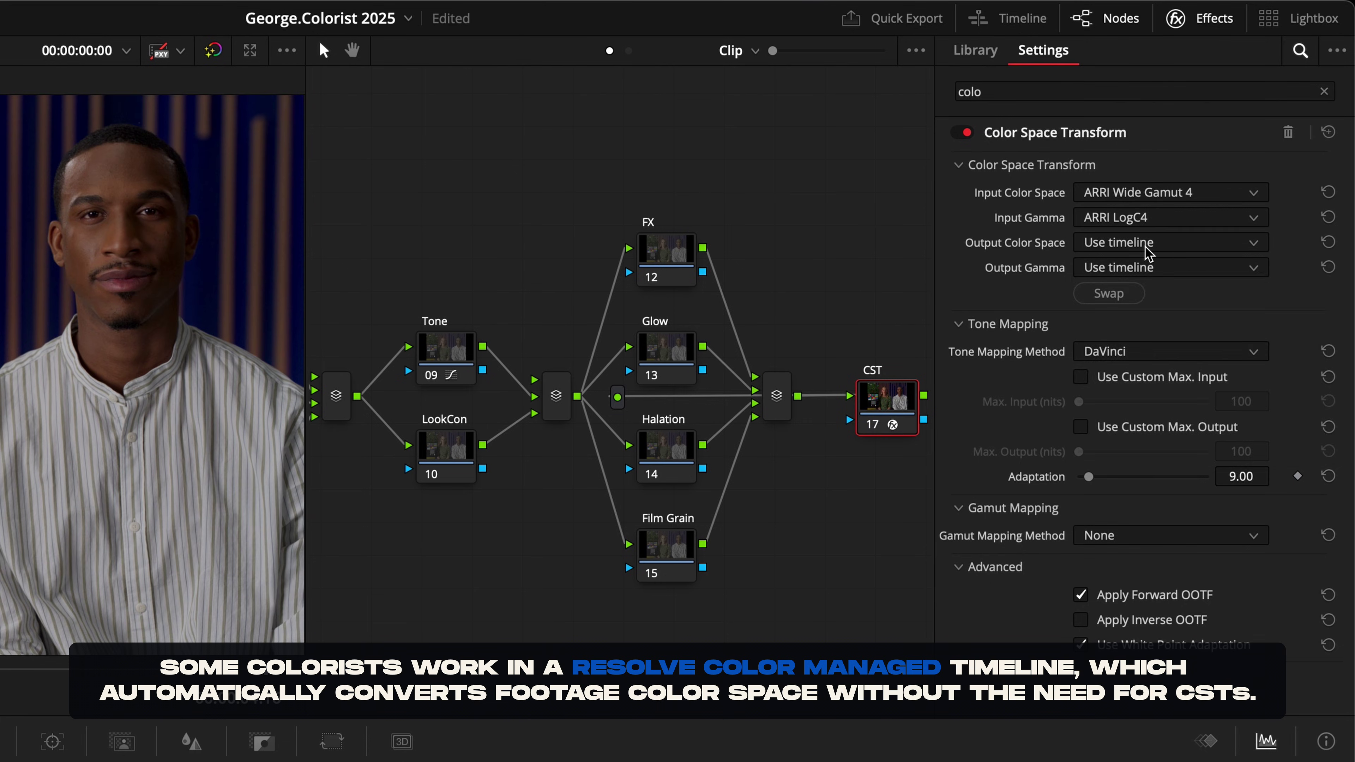
left_click(1147, 245)
left_click(1107, 464)
left_click(1147, 267)
left_click(1110, 395)
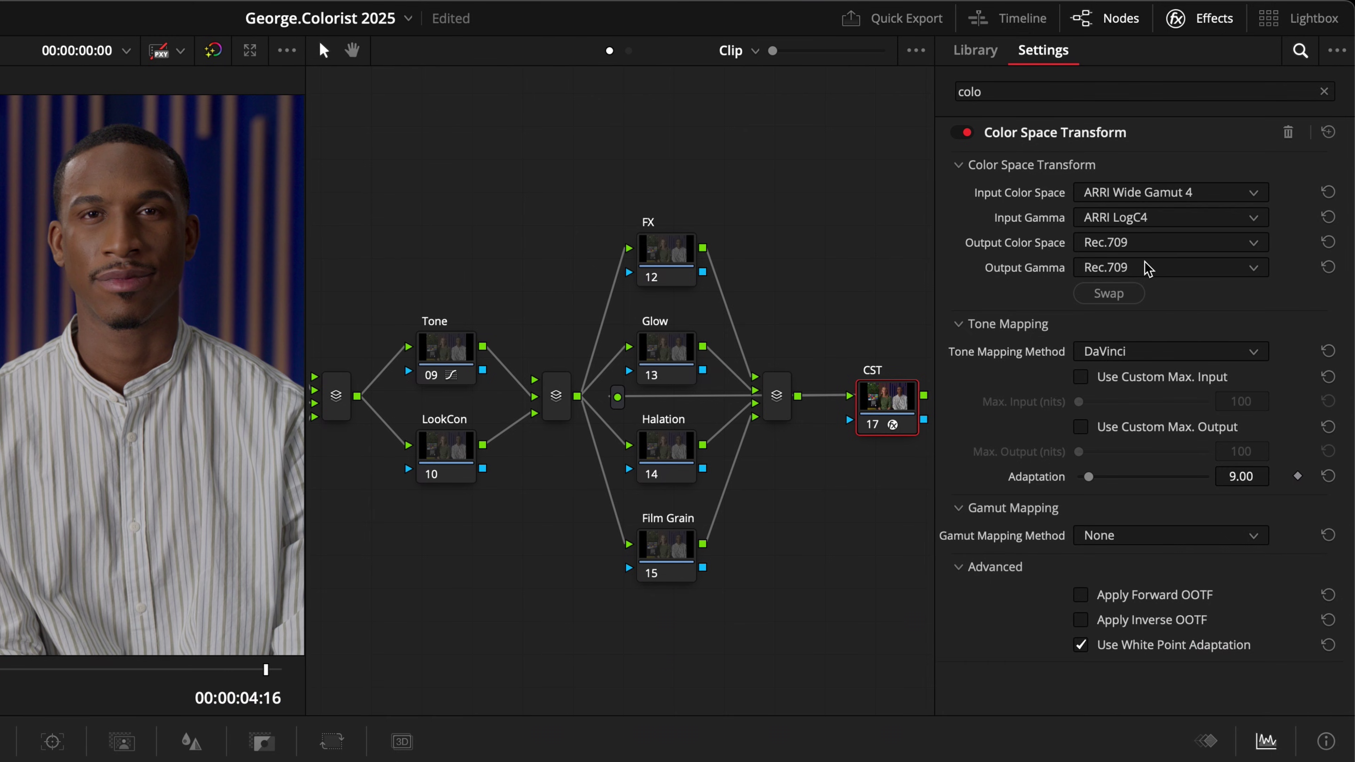
left_click(1211, 21)
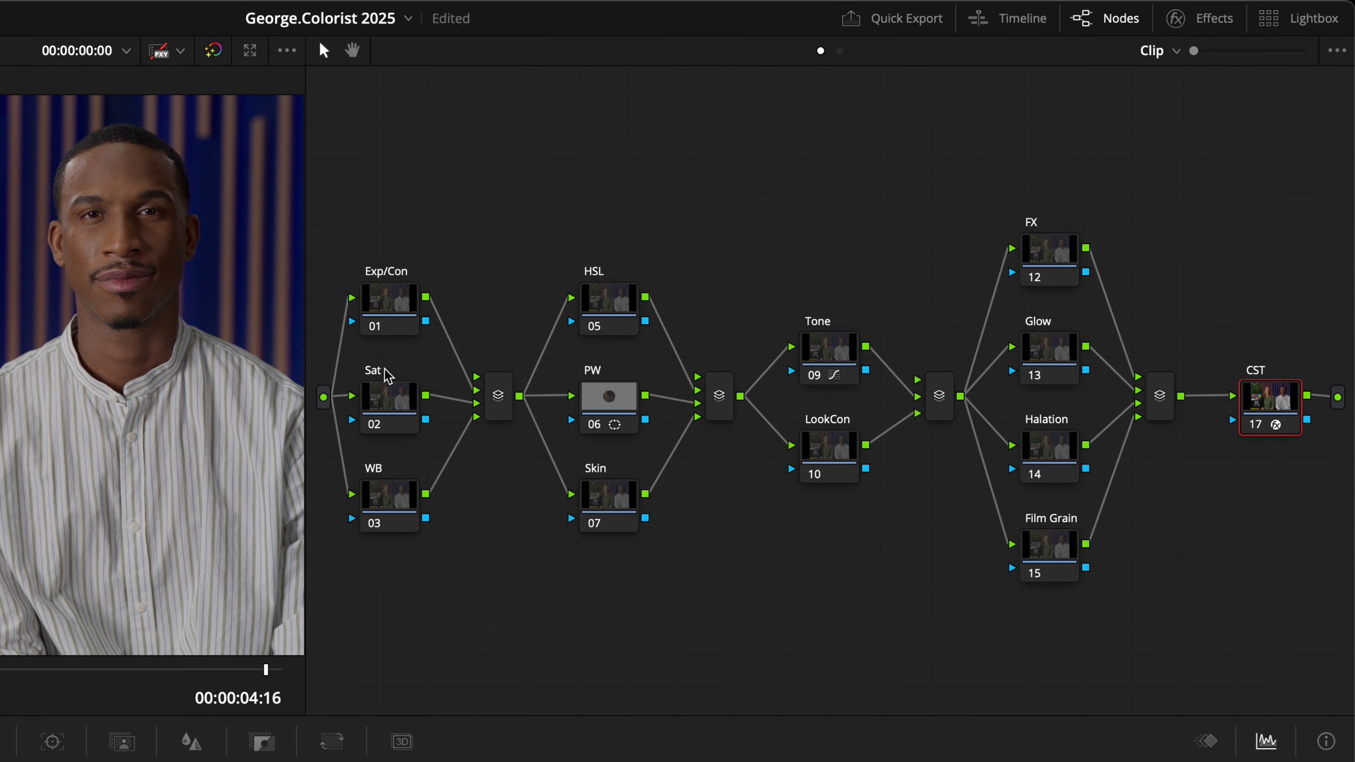
left_click(1272, 399)
left_click_drag(1271, 399, 1257, 400)
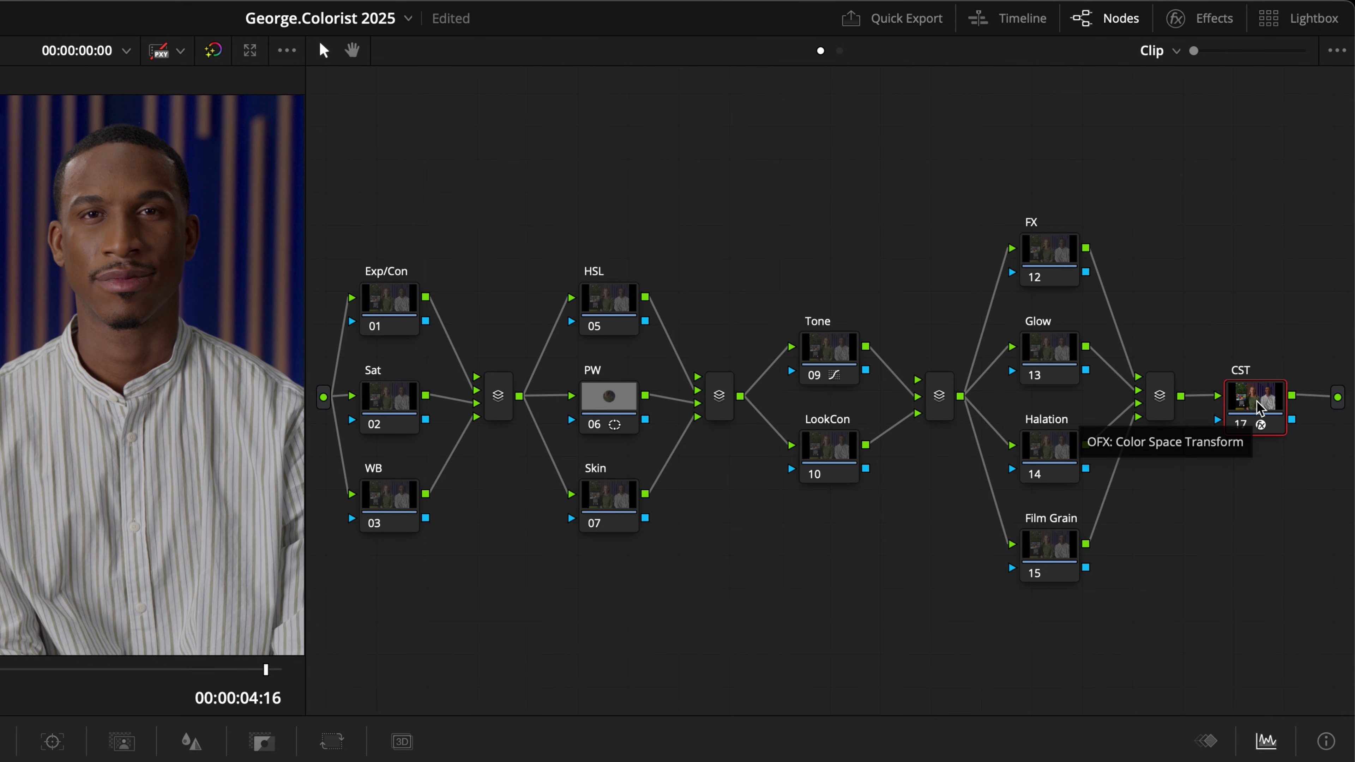
left_click(1205, 18)
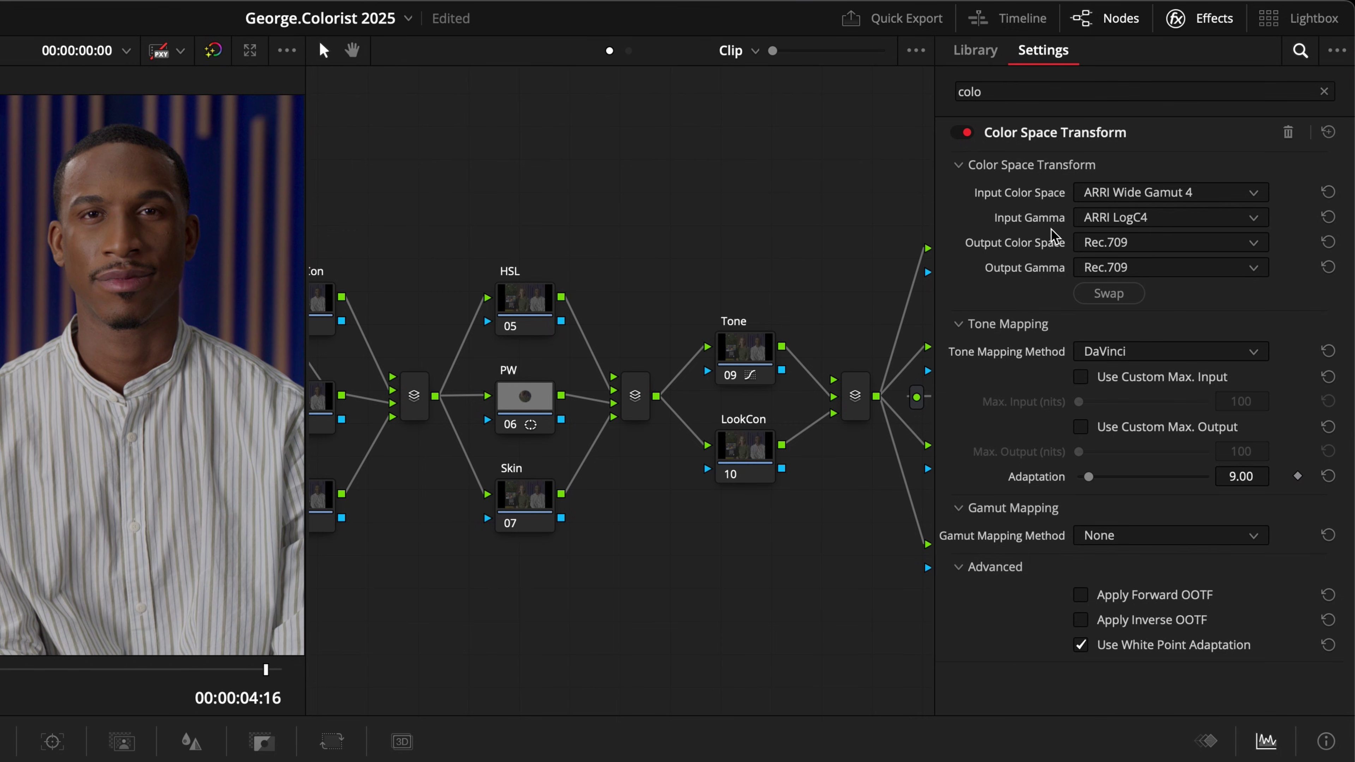
scroll(789, 312, "right", 5)
scroll(765, 307, "right", 1)
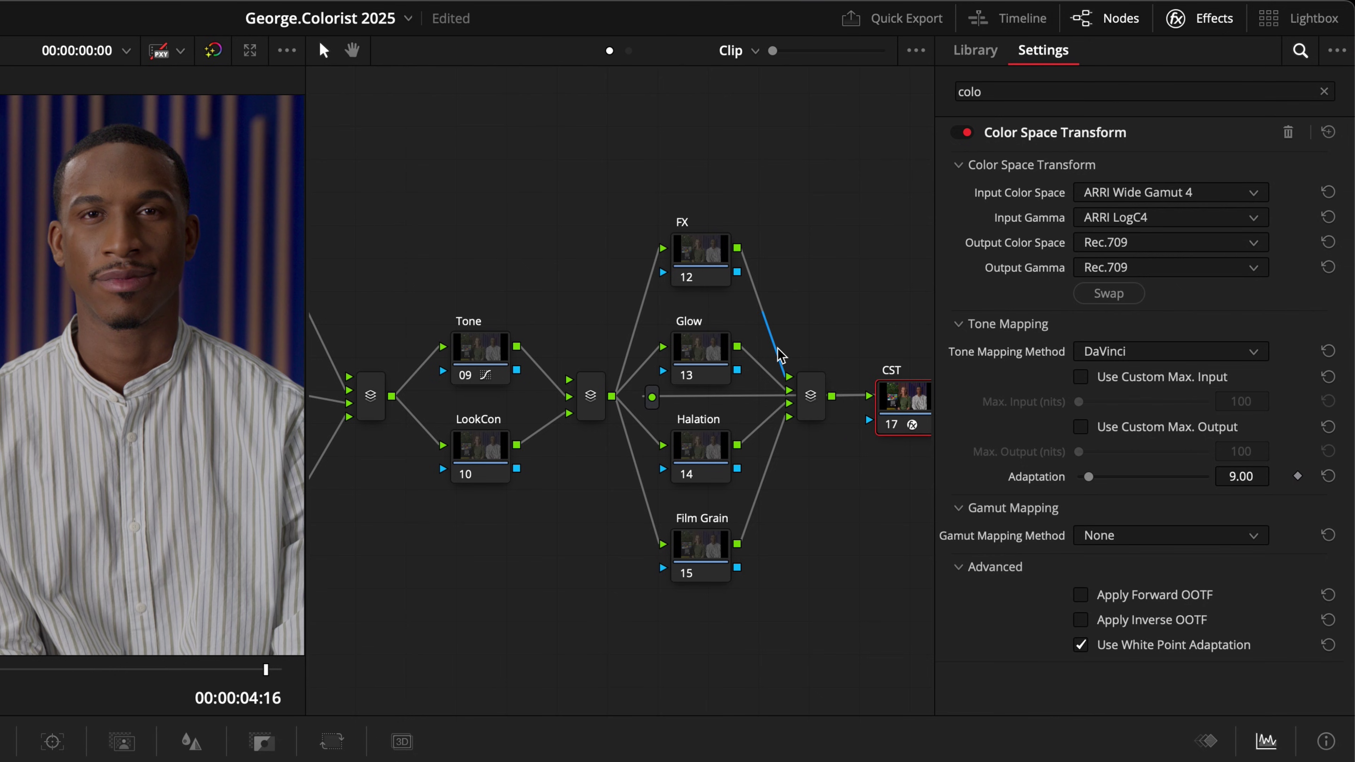
scroll(780, 387, "right", 2)
left_click_drag(788, 398, 731, 522)
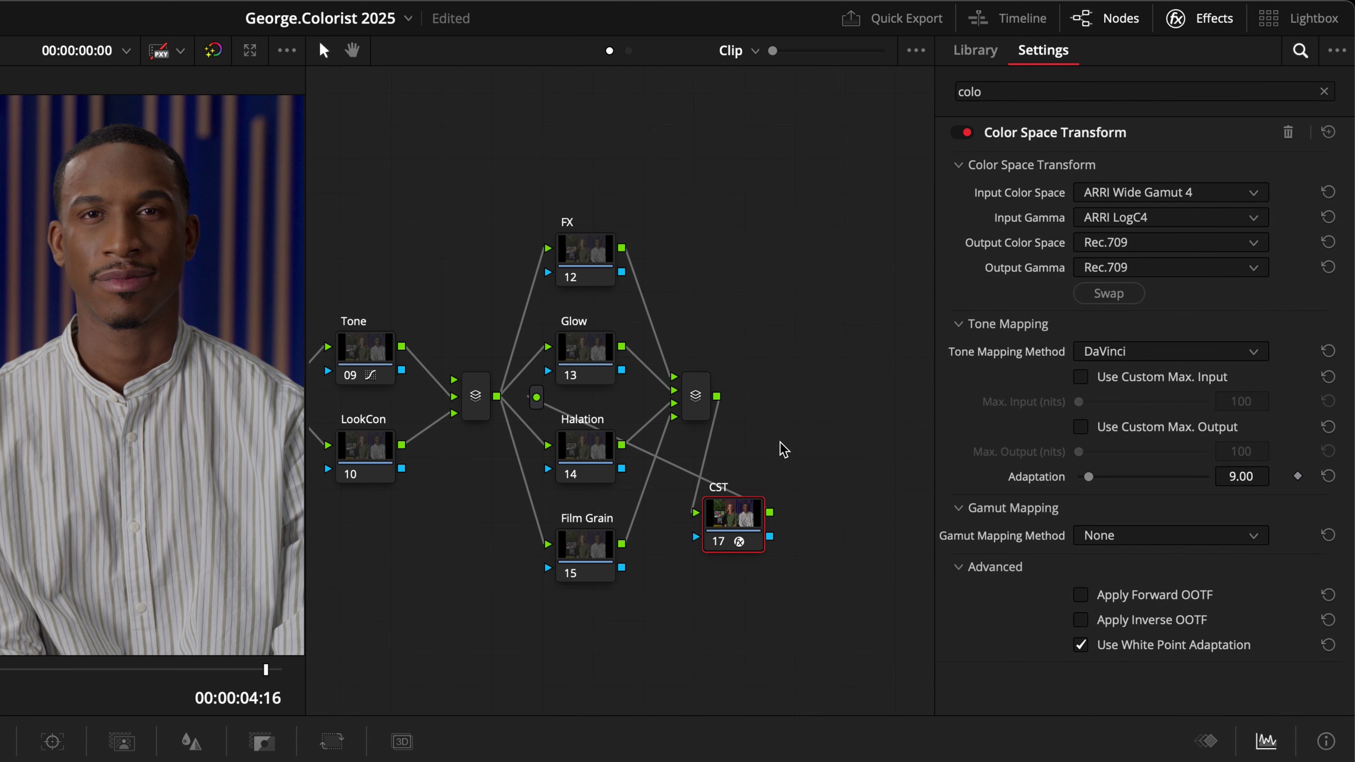
left_click(1198, 18)
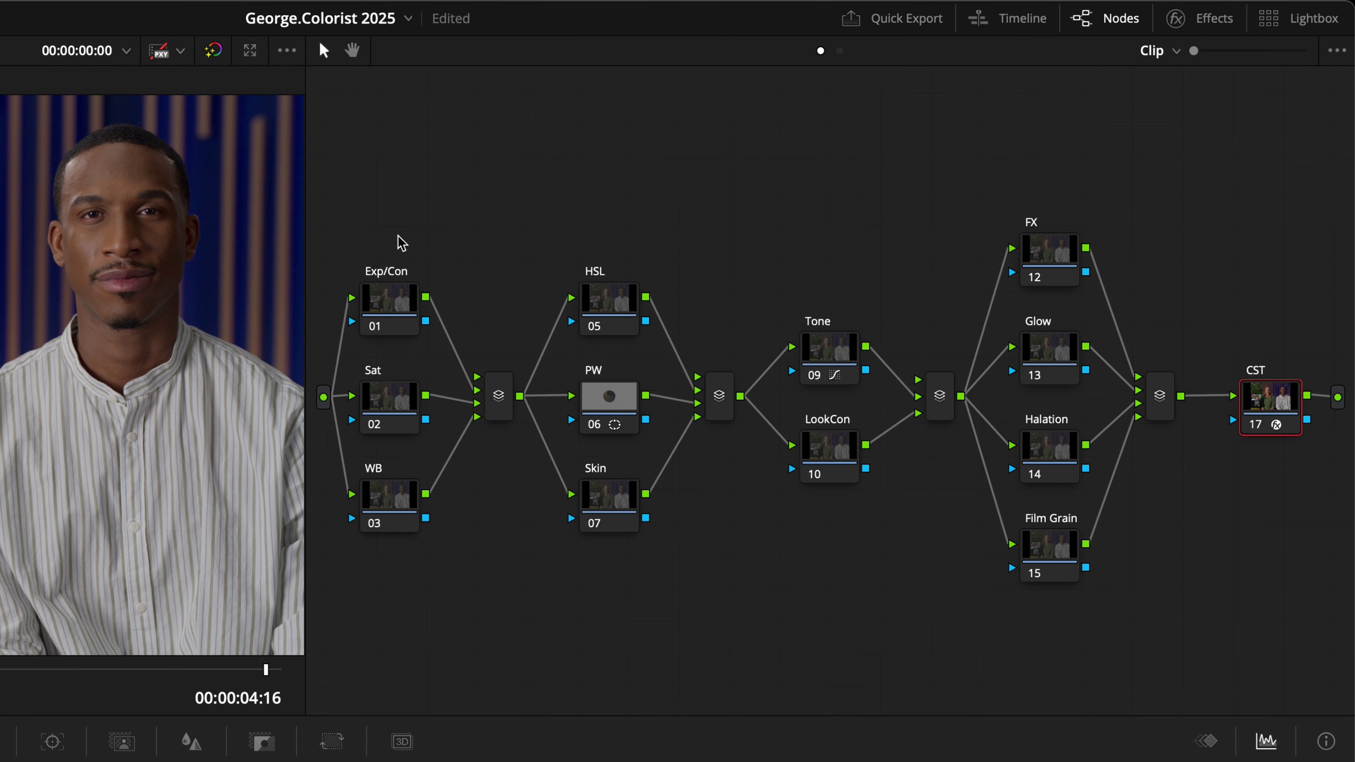
Insert a new node before Exp/Con and wire its output into Exp/Con, Sat and WB
left_click(378, 300)
key("shift+s")
left_click_drag(387, 579, 351, 395)
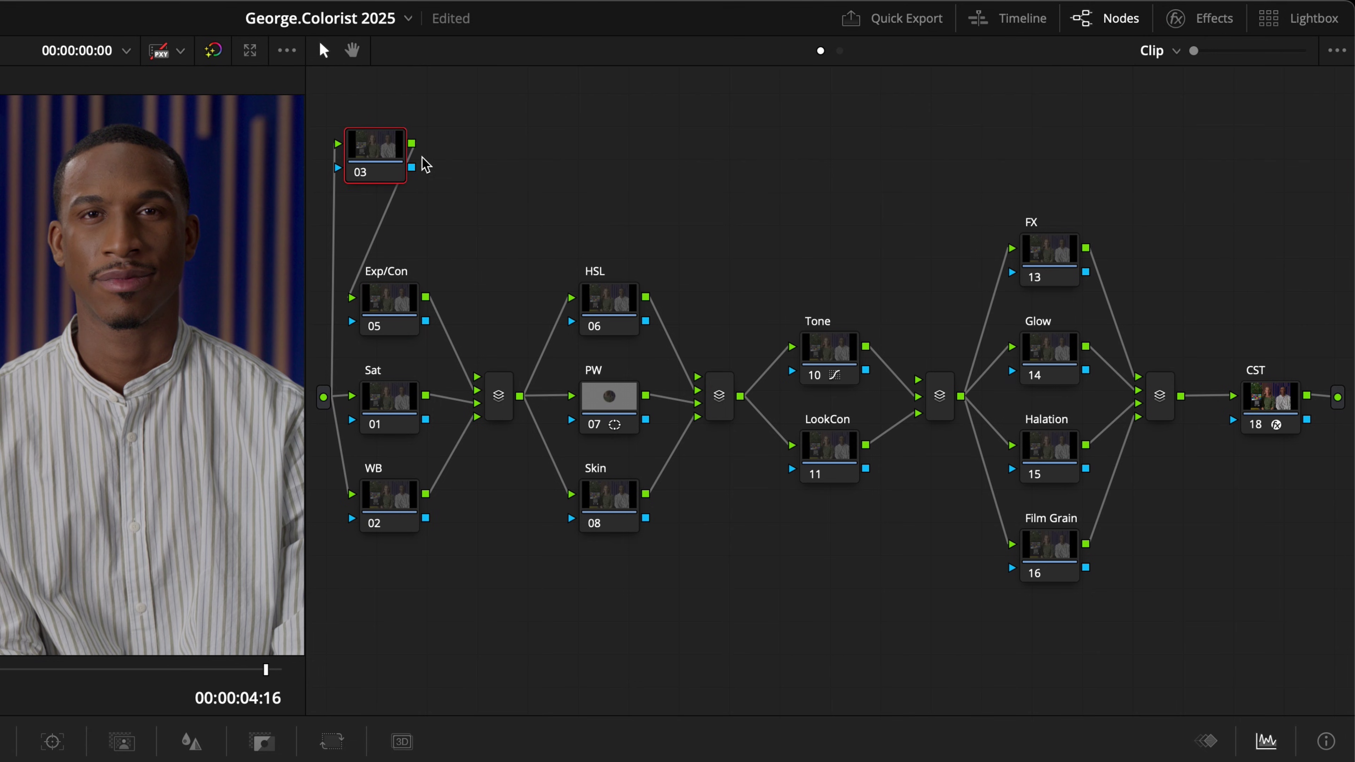
left_click_drag(424, 166, 372, 511)
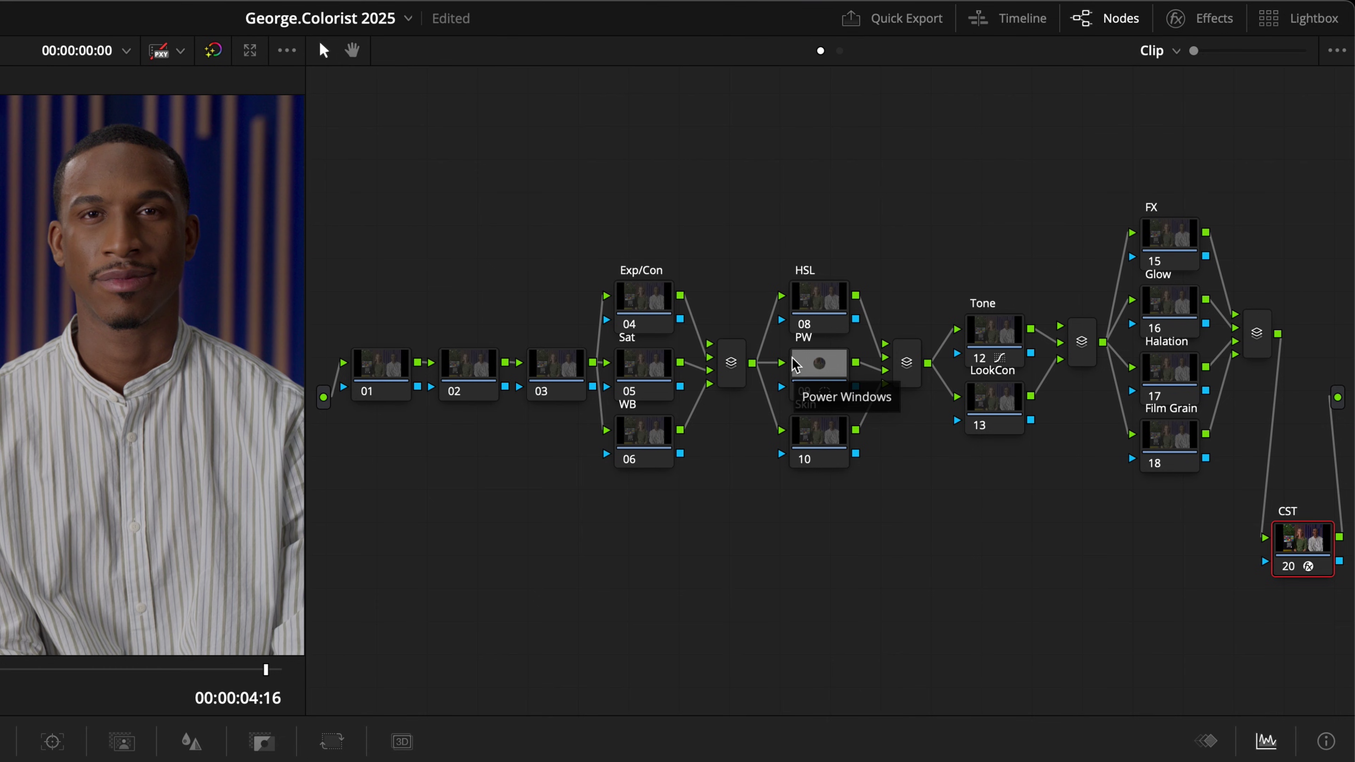
Label node 01 'NR' and node 02 'IDT'
left_click(393, 372)
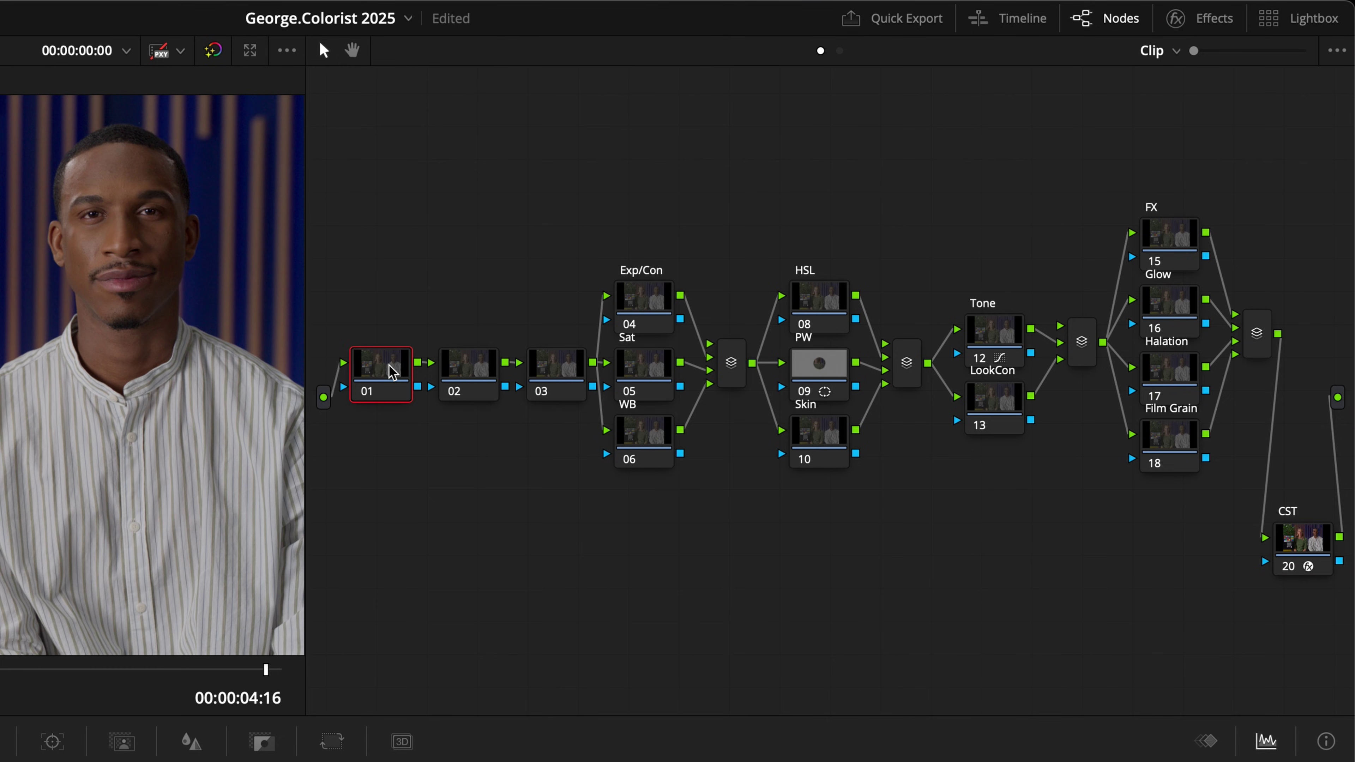
type("NR")
key("Return")
left_click(467, 378)
type("IDT")
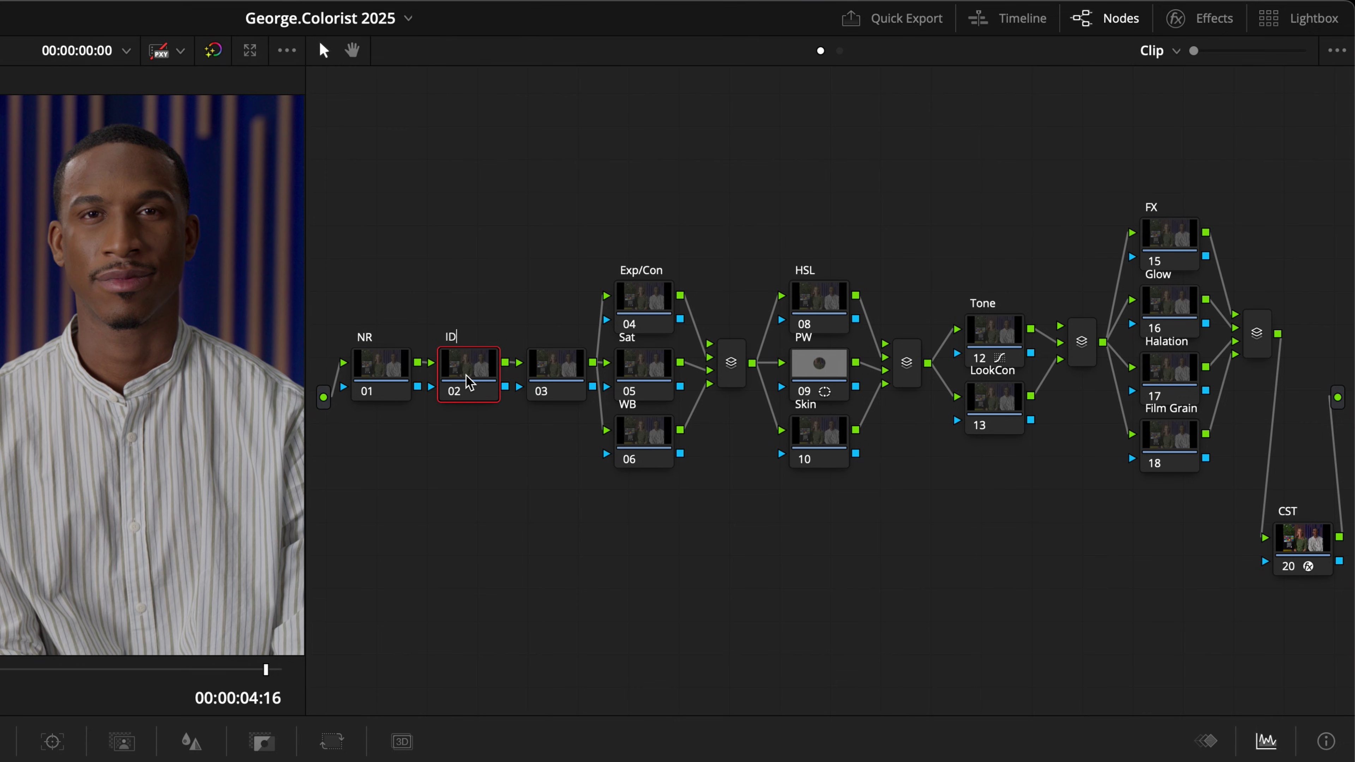
key("Return")
left_click(1178, 22)
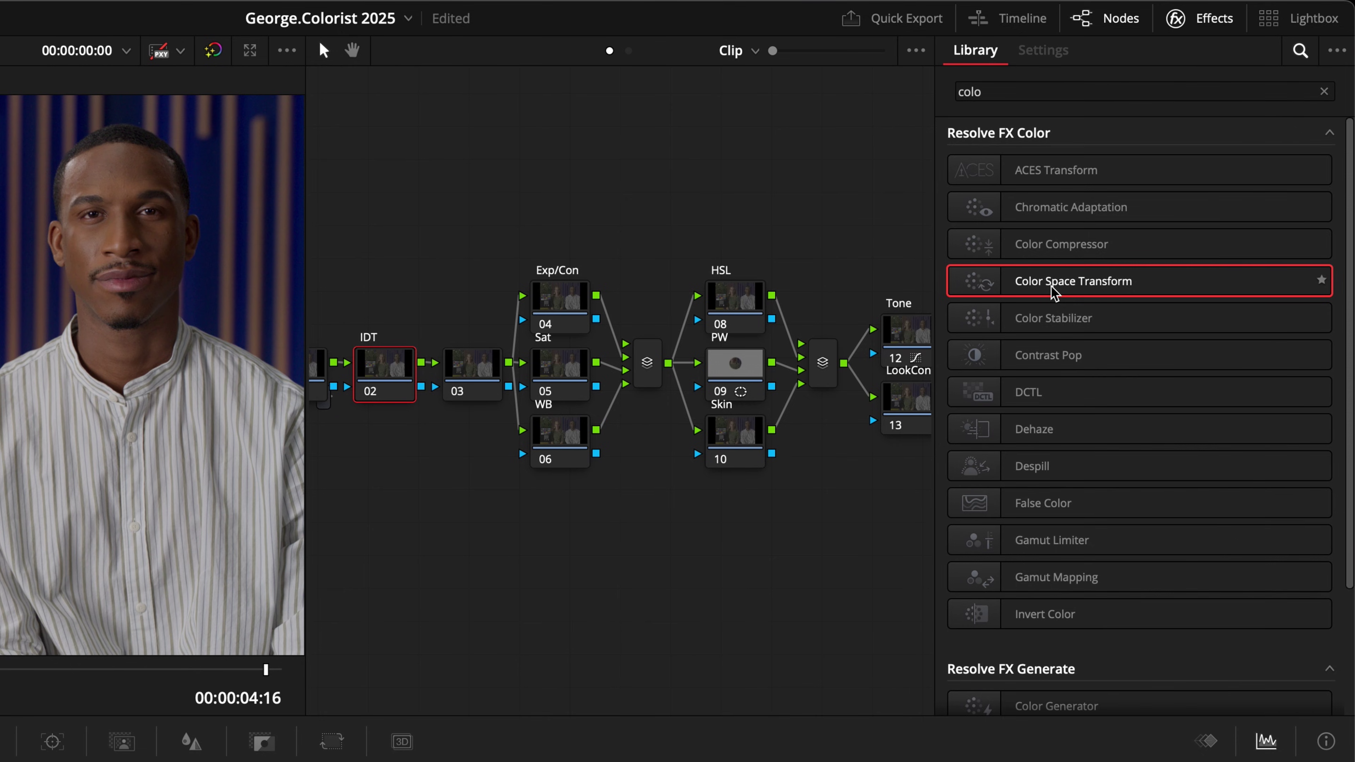
Apply Color Space Transform to node 02 with input ARRI Wide Gamut 4 / ARRI LogC4
left_click_drag(1053, 291, 387, 376)
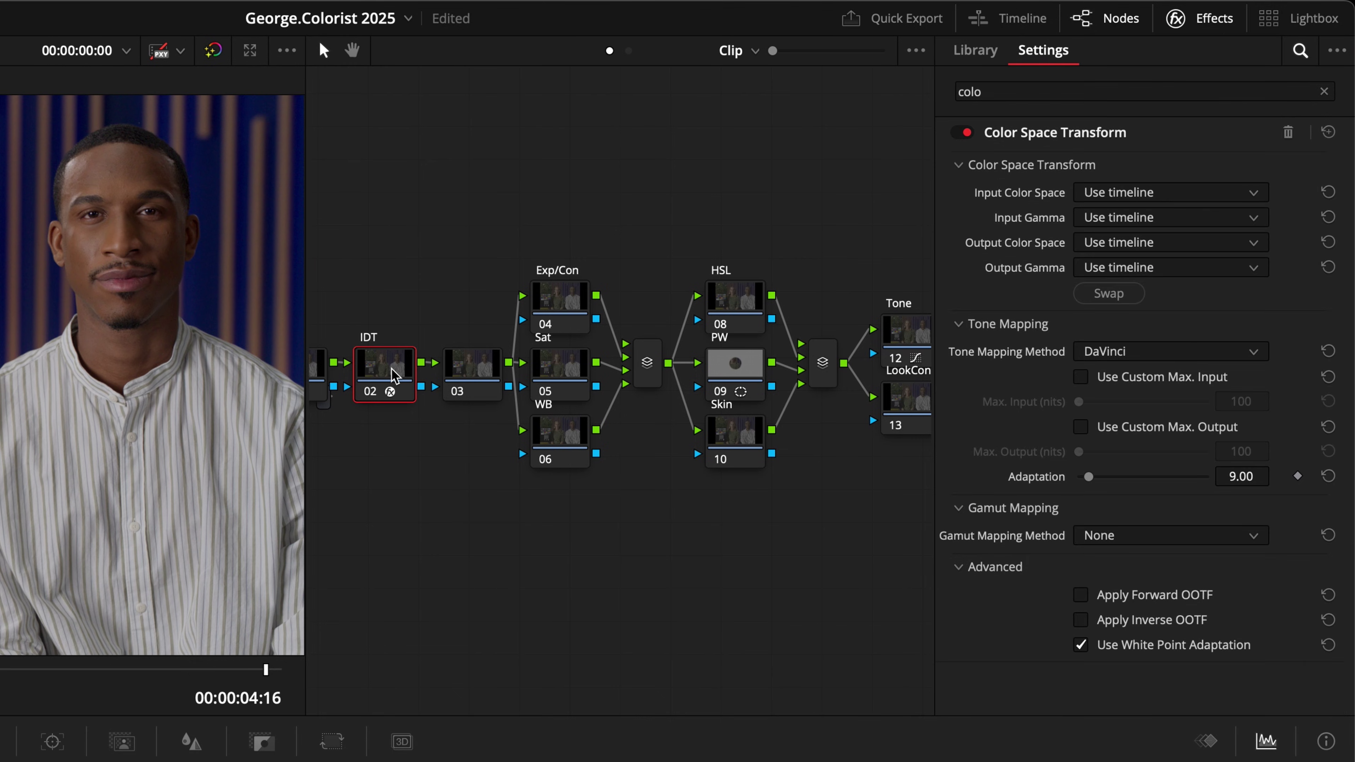
left_click(1116, 192)
key("Down")
key("Down")
key("Down")
key("Down")
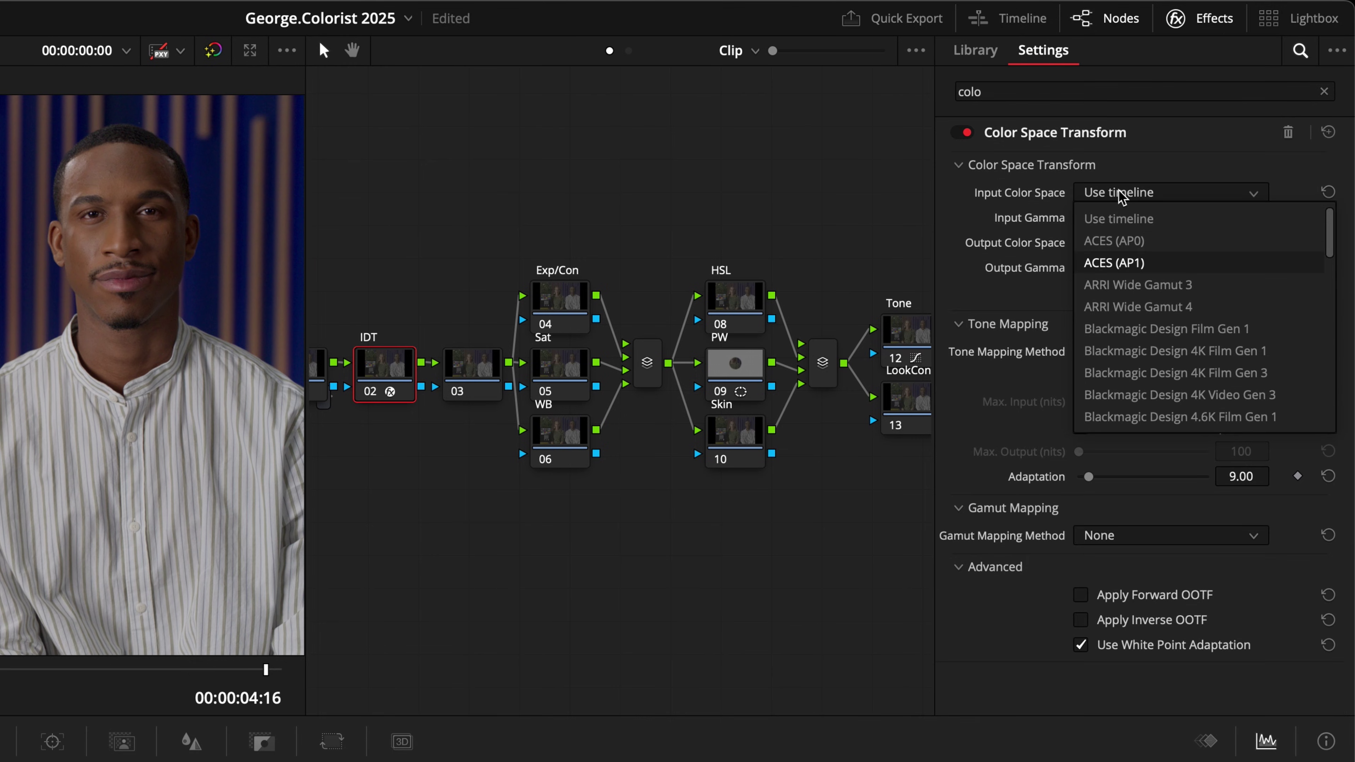
key("Return")
left_click(1122, 218)
key("Down")
key("Down")
key("Down")
key("Down")
key("Down")
key("Down")
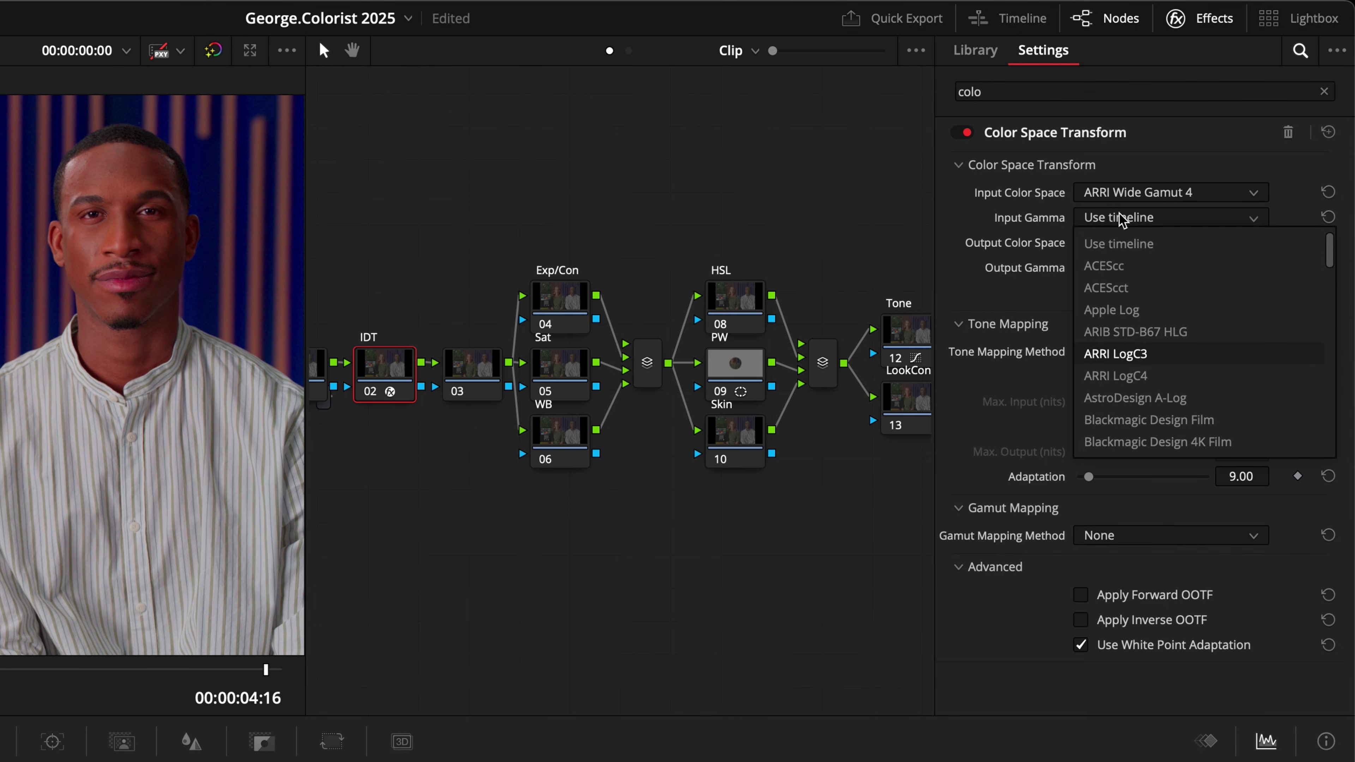
key("Return")
Set the transform output to DaVinci Wide Gamut / DaVinci Intermediate
left_click(1131, 243)
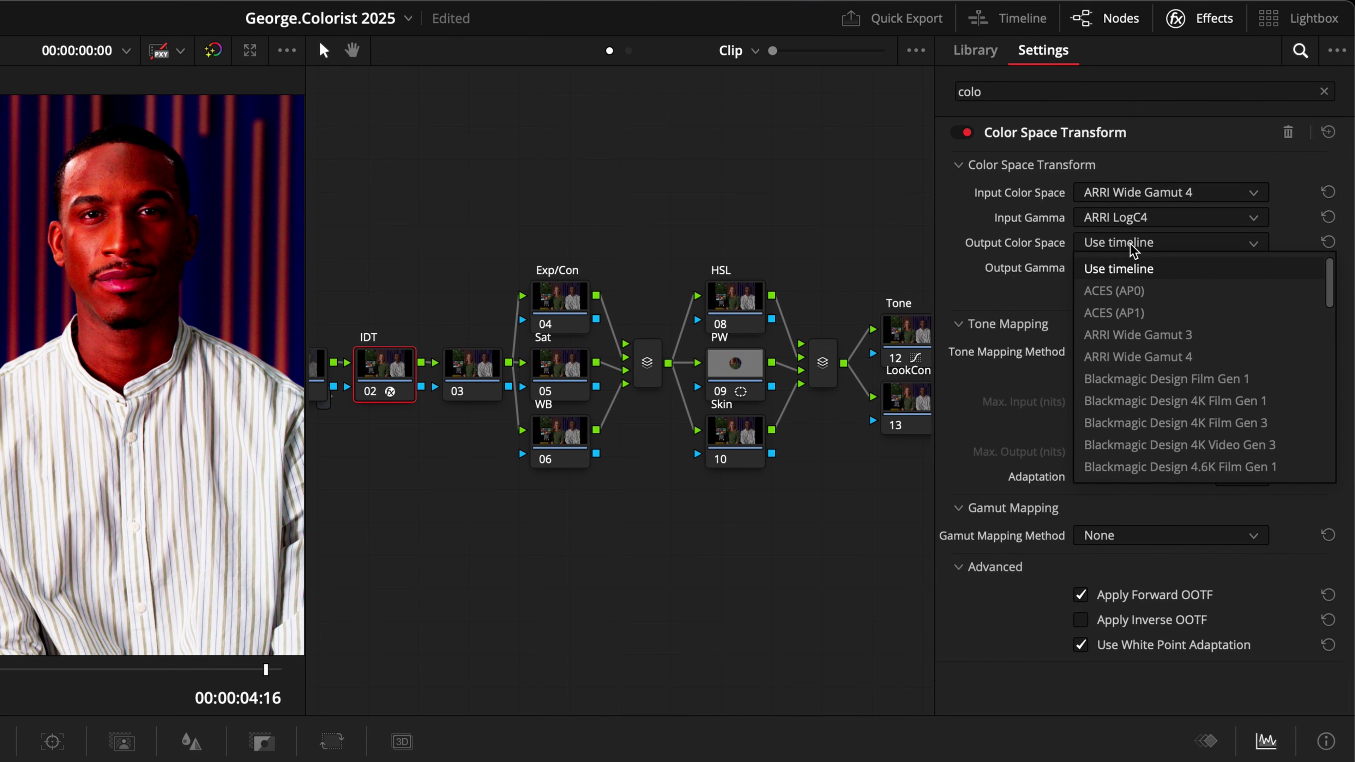
key("d")
key("Return")
left_click(1136, 267)
key("d")
key("Return")
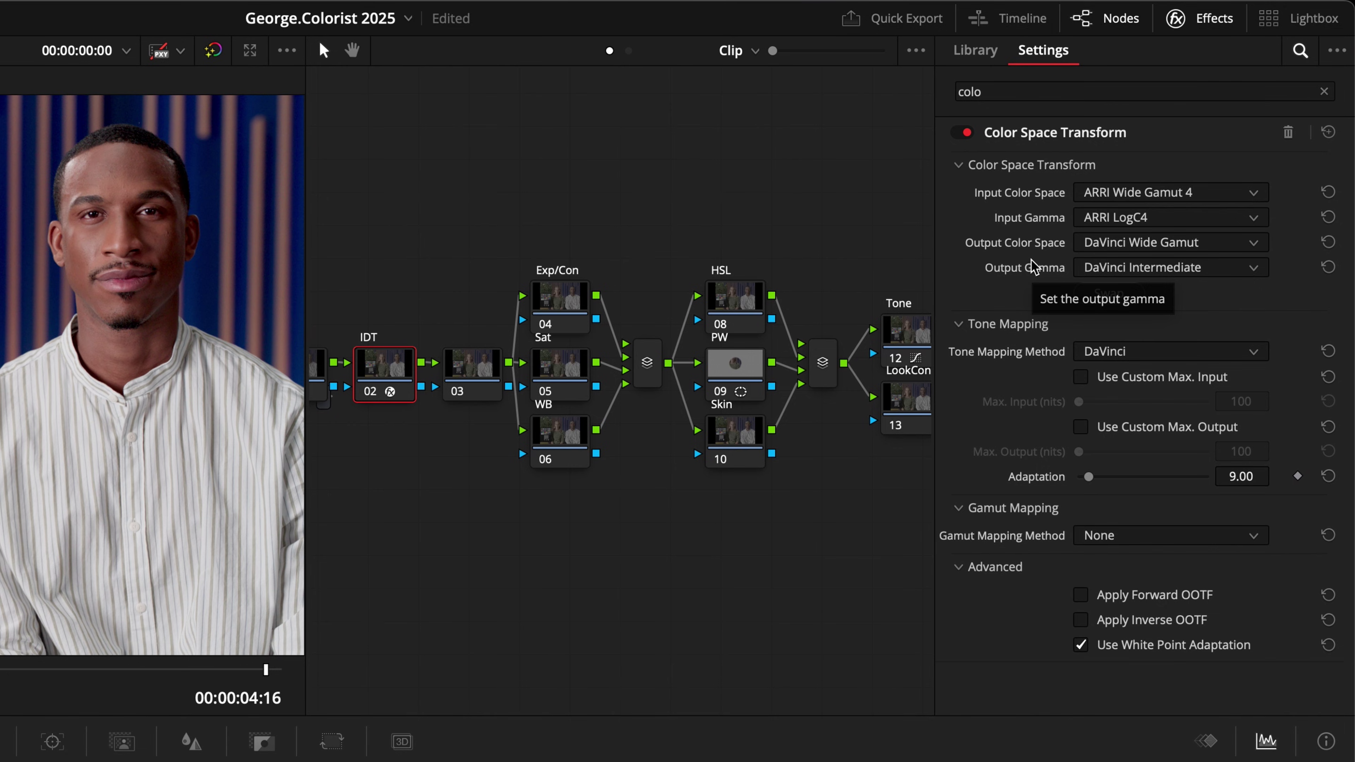
left_click(1193, 22)
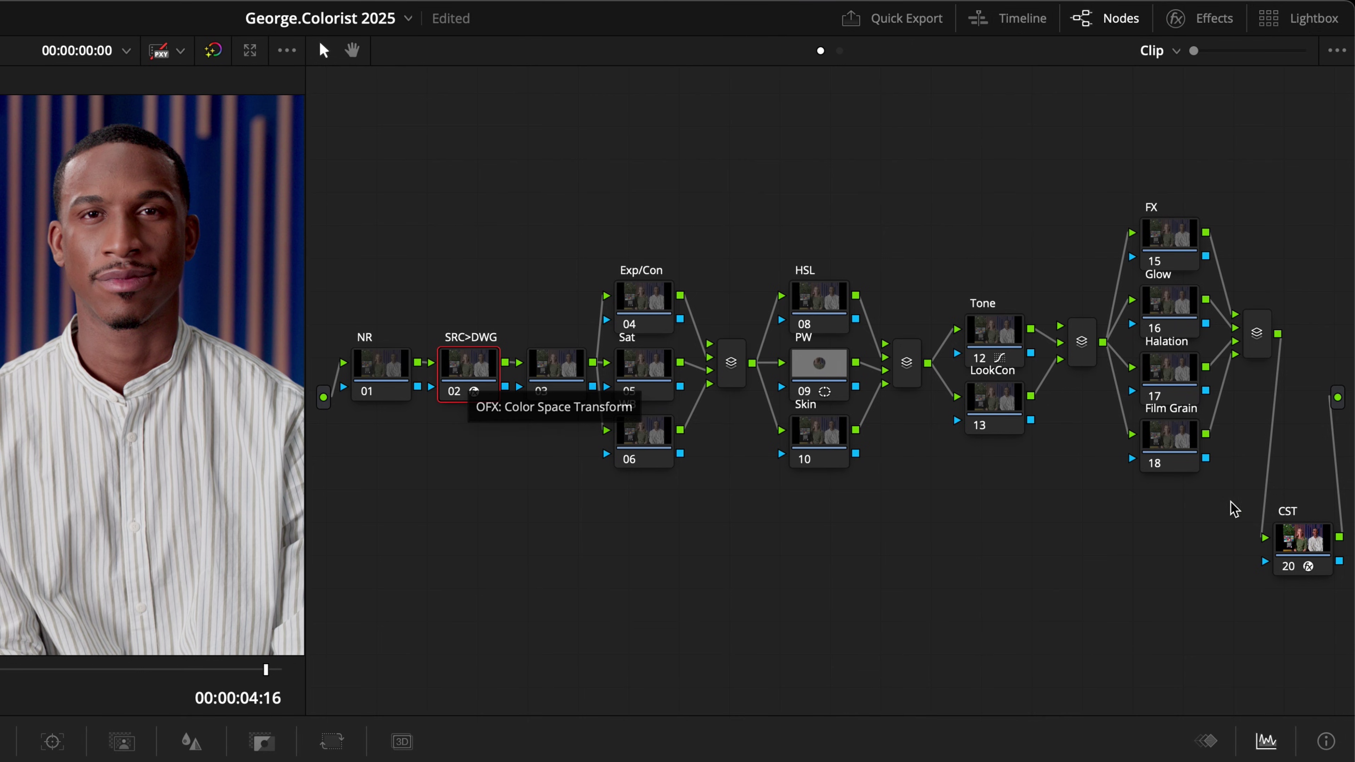
Rename node 20 to ODT and set its input to DaVinci Wide Gamut and DaVinci Intermediate
left_click(1314, 540)
type("OD")
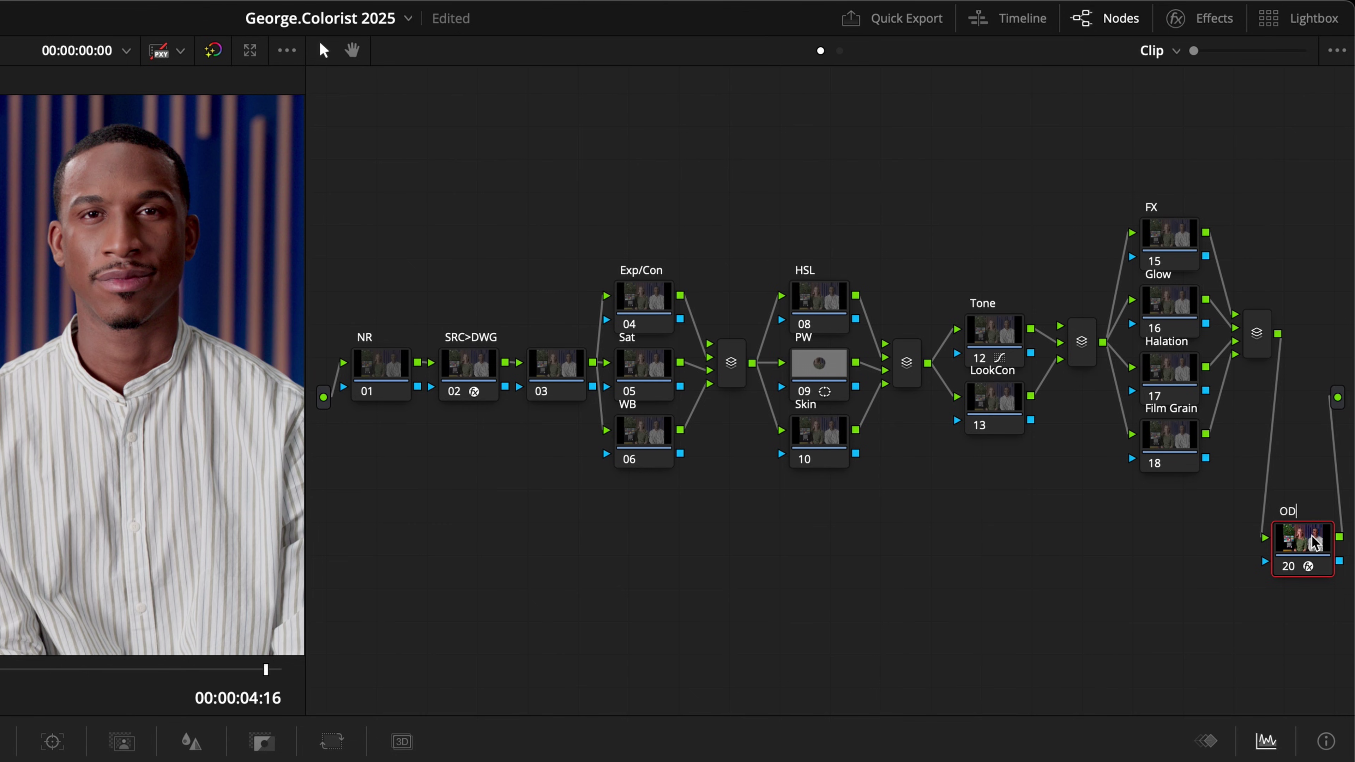
type("T")
left_click(1207, 19)
left_click(1153, 194)
key("Return")
left_click(1154, 219)
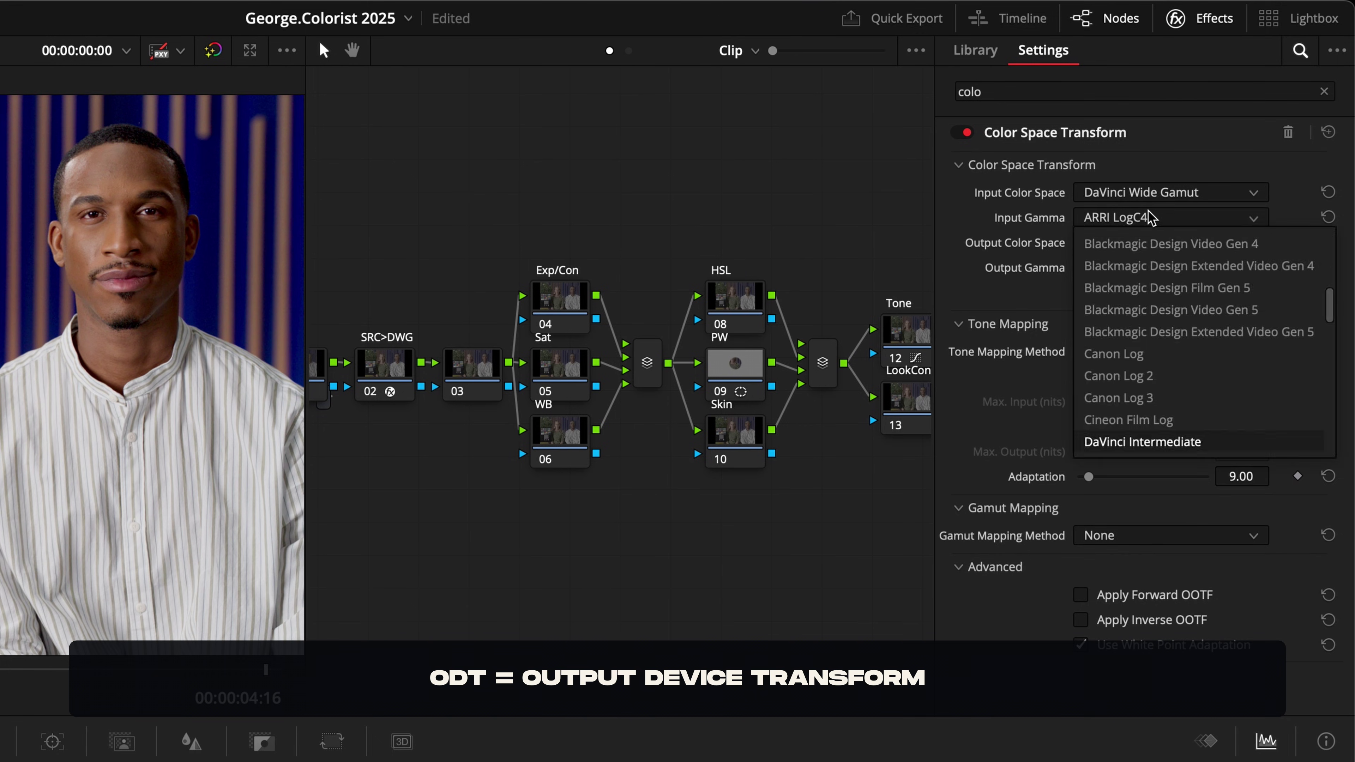
key("Return")
left_click(1203, 21)
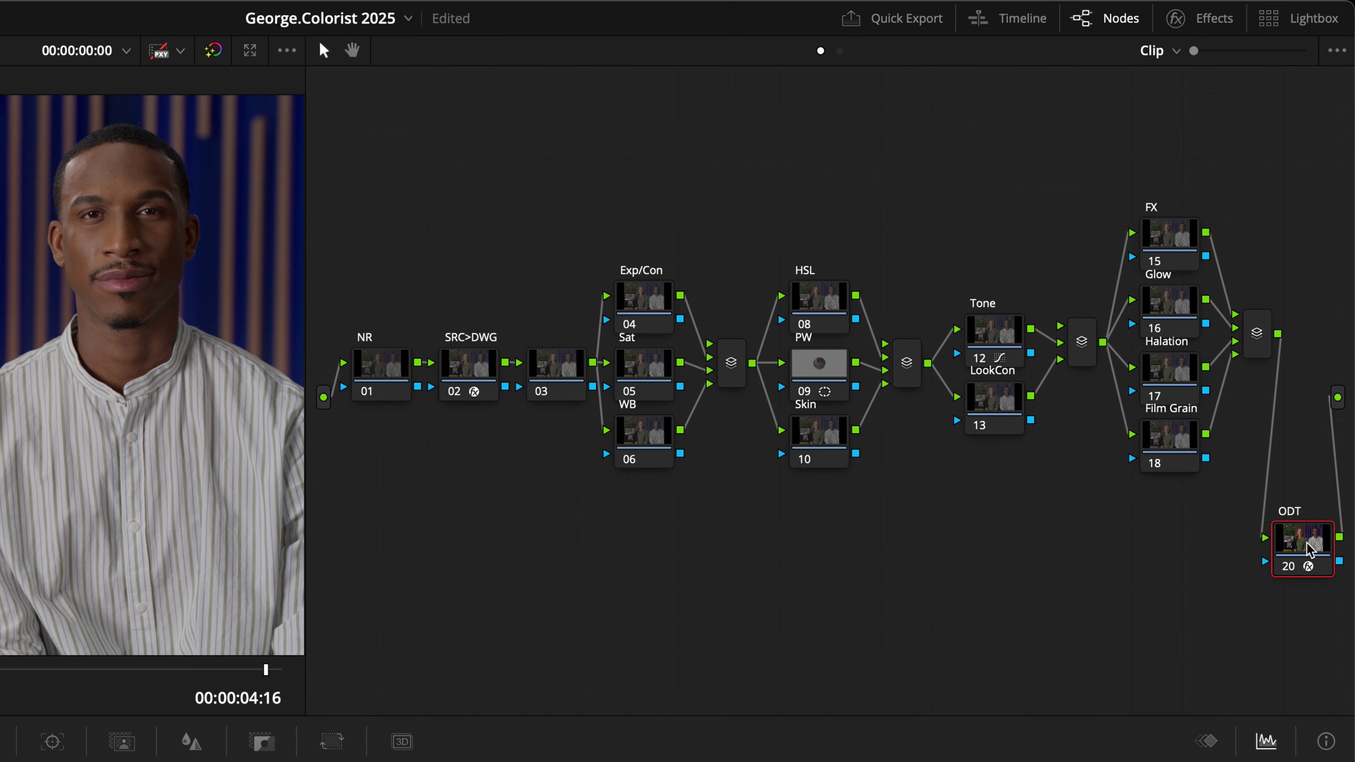
left_click(557, 389)
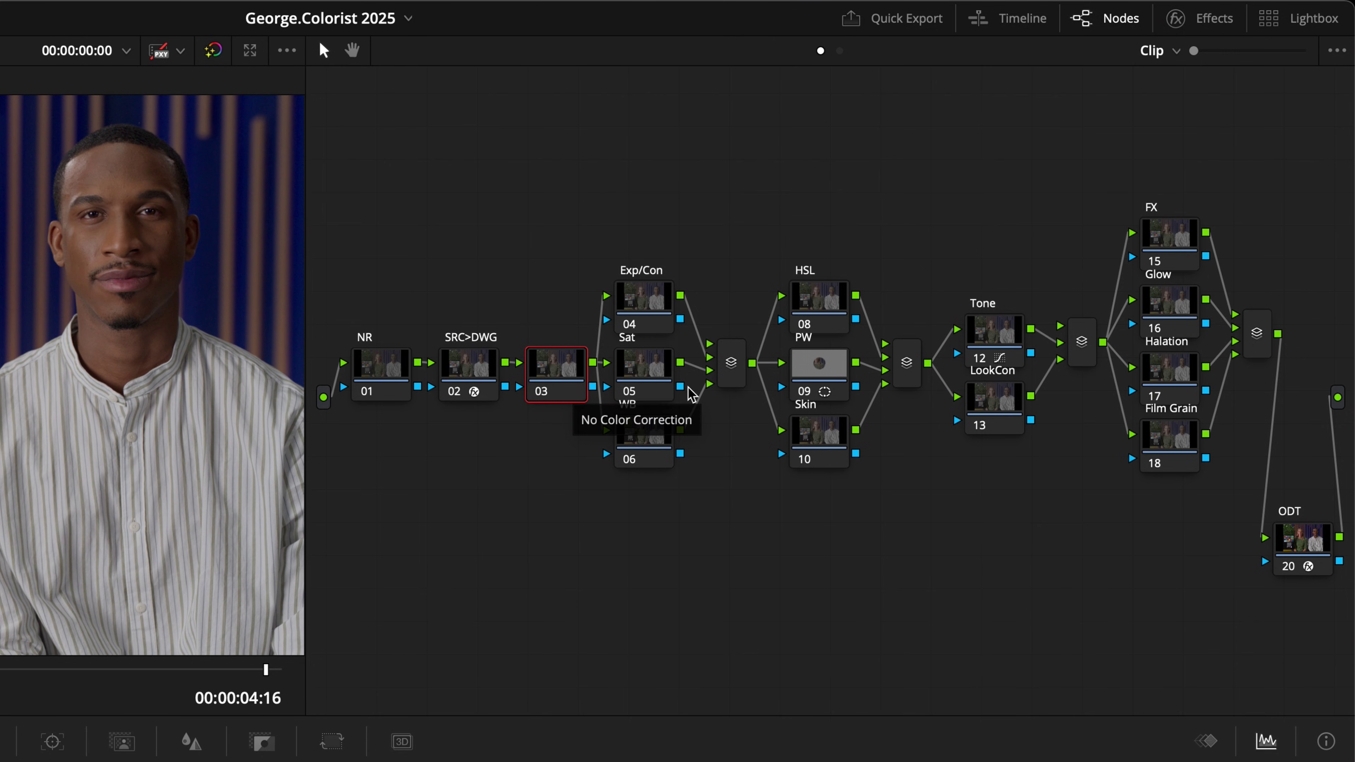
Widen the node editor, apply Cleanup Node Graph, and delete the empty node 03
left_click(308, 85)
left_click_drag(308, 86, 230, 85)
right_click(328, 113)
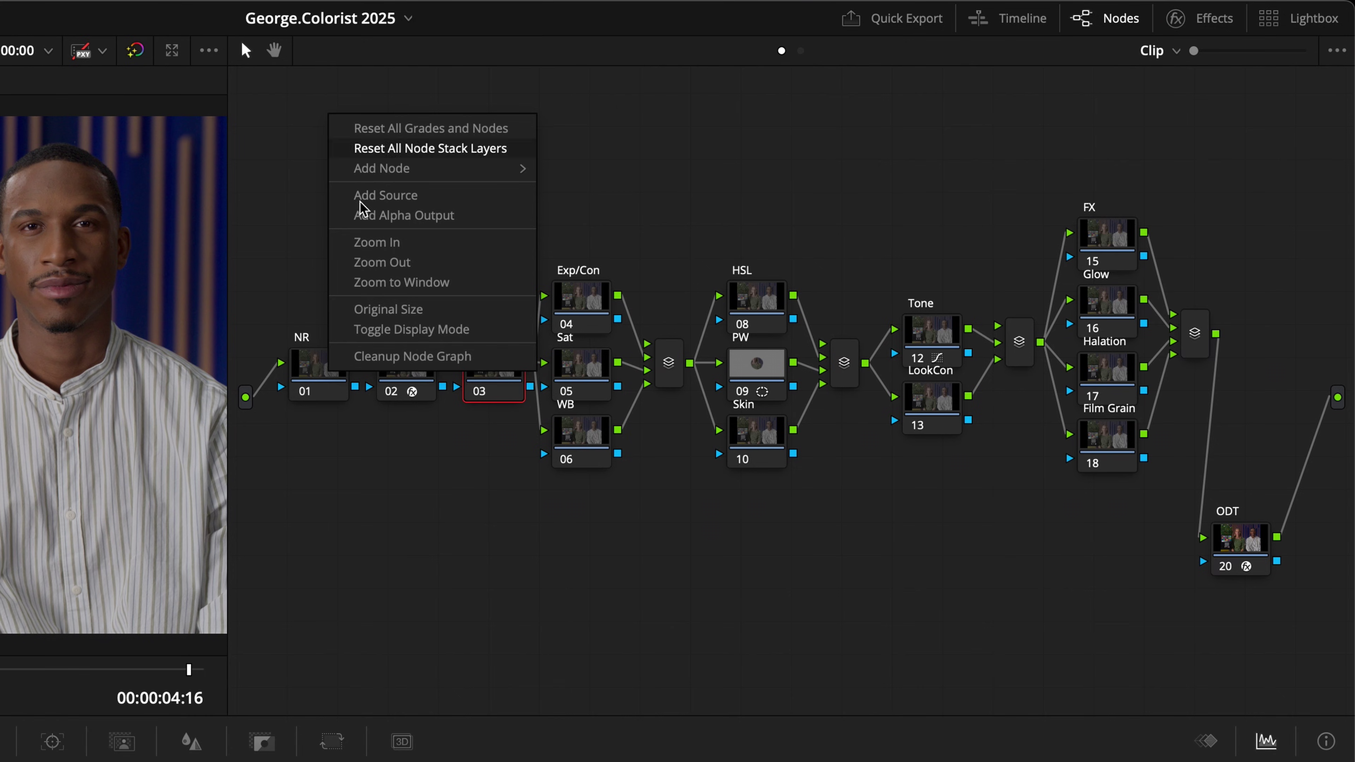
left_click(384, 358)
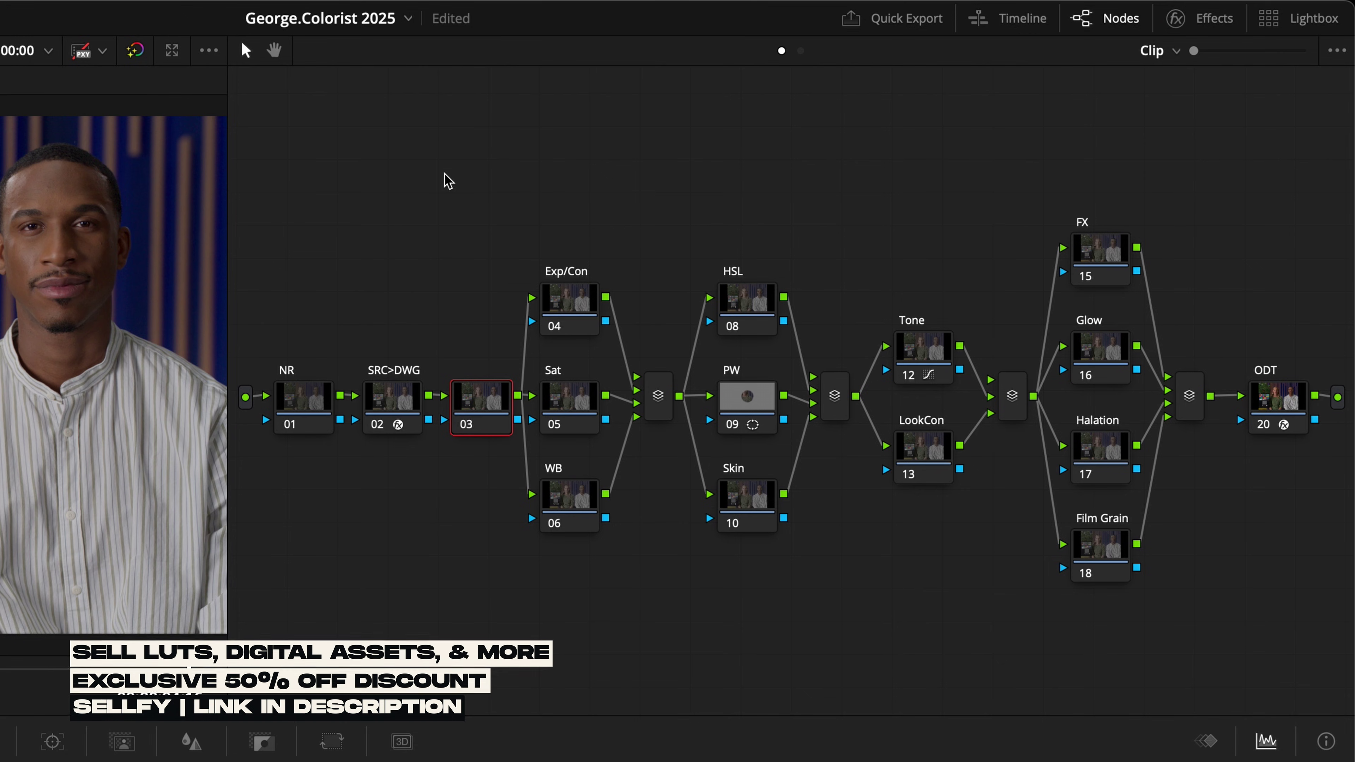
key("Delete")
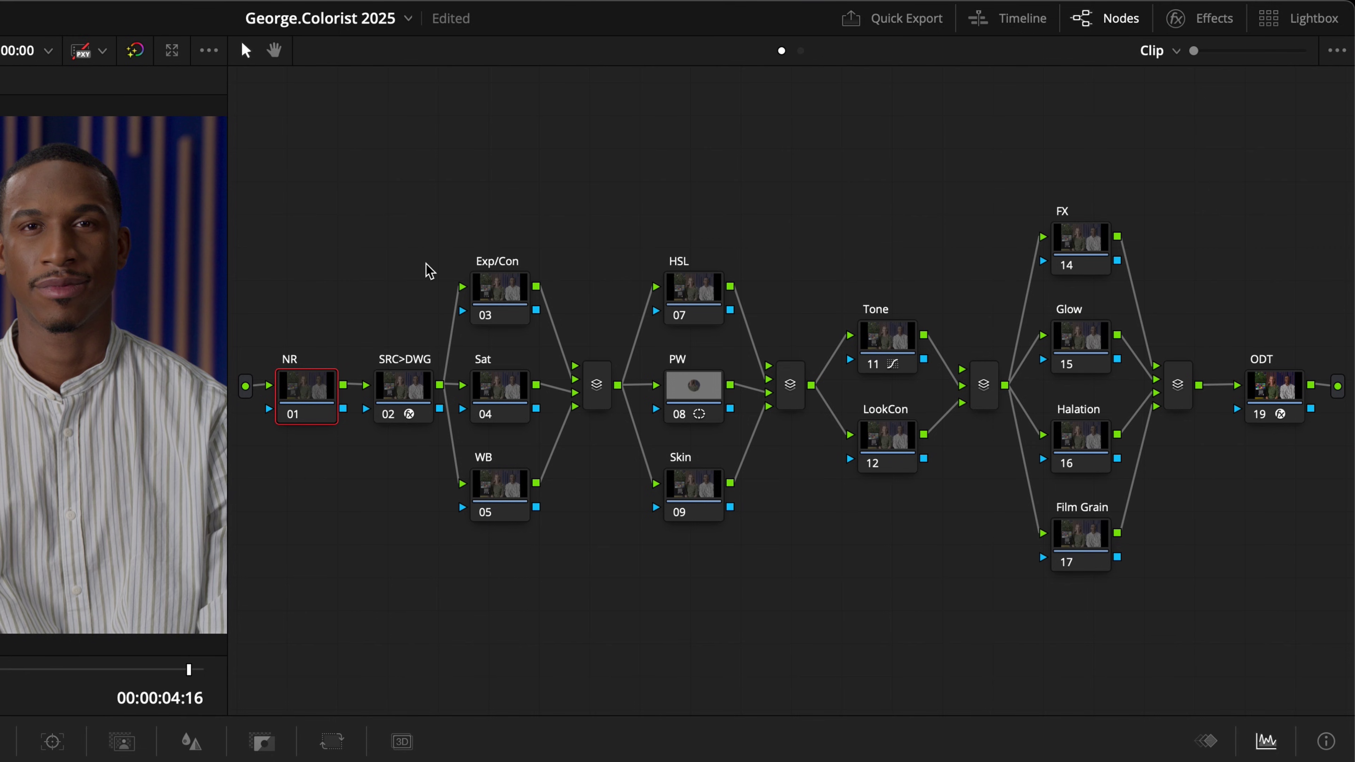
Select the Exp/Con node and show its Primaries color wheels
left_click(517, 116)
left_click(501, 296)
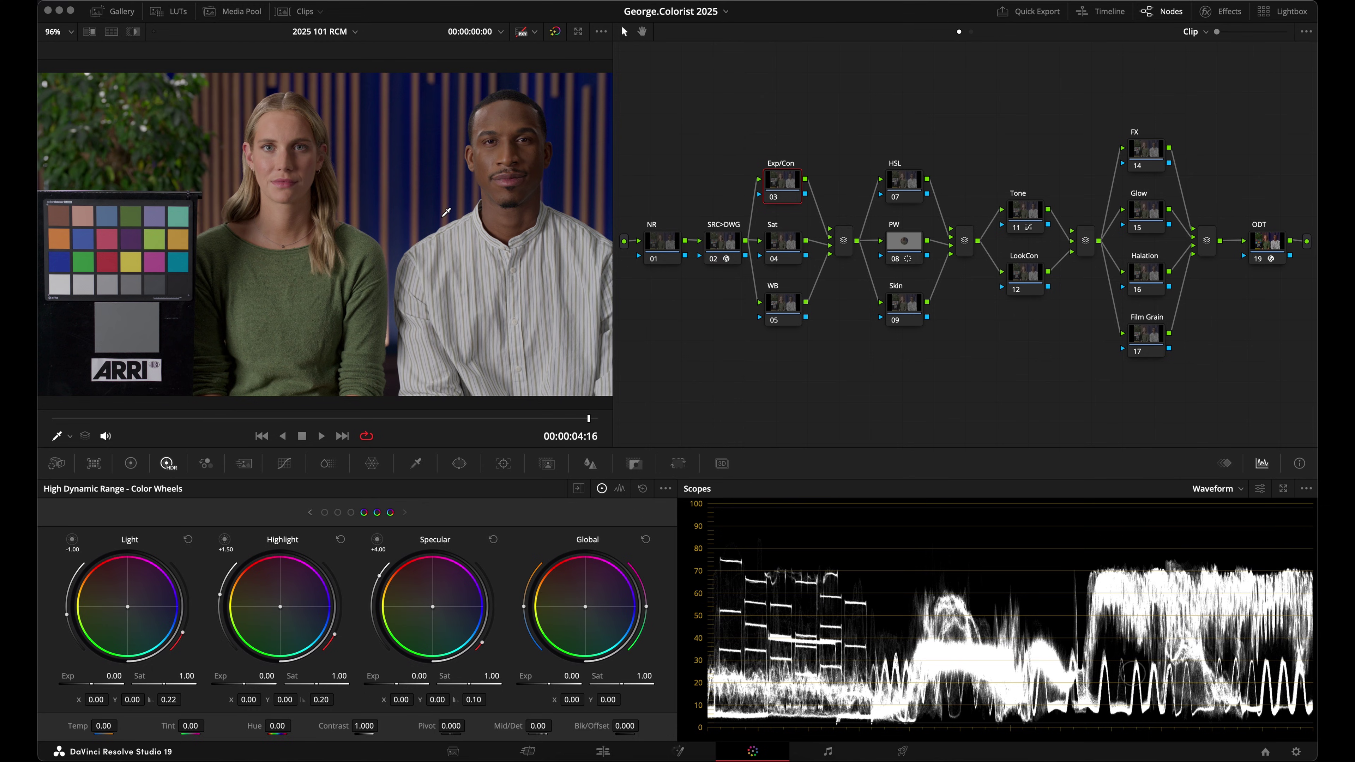
left_click(130, 464)
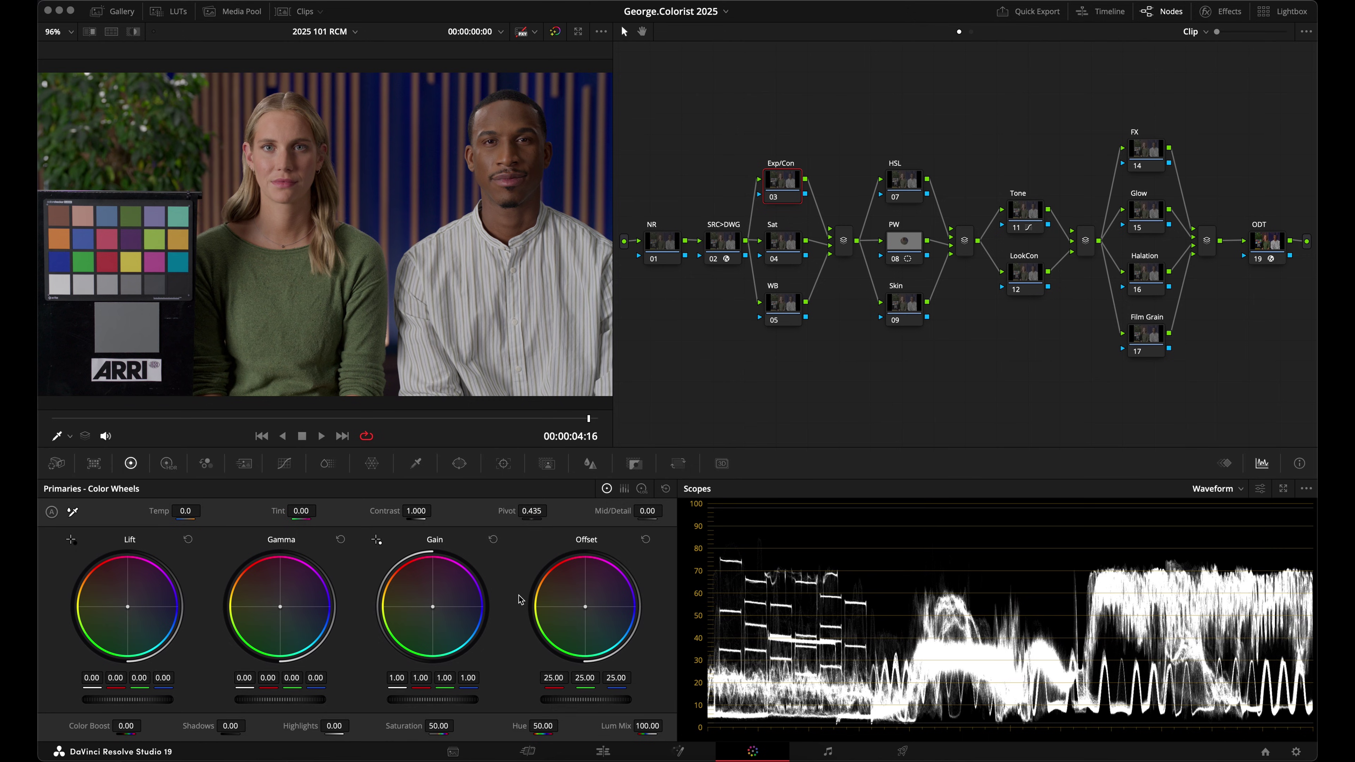
left_click(285, 463)
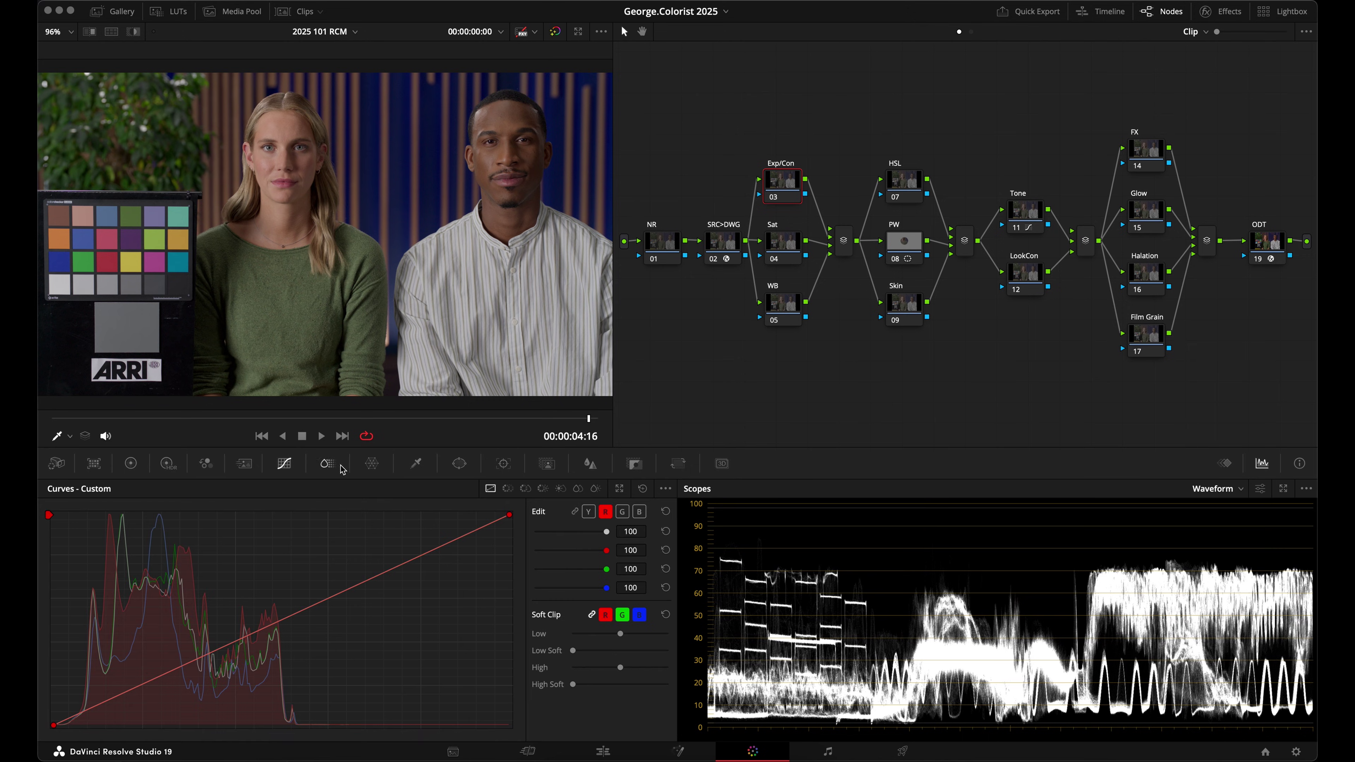
left_click(130, 463)
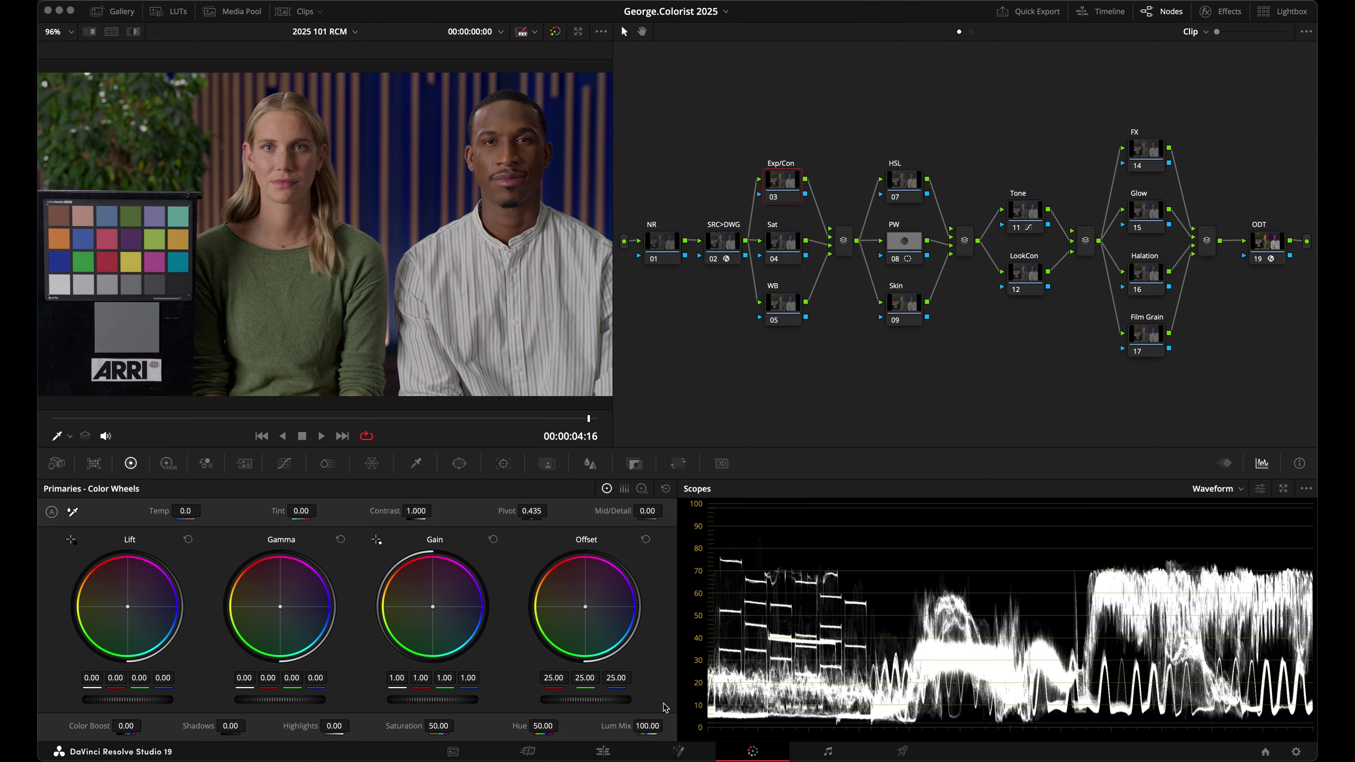
left_click(168, 464)
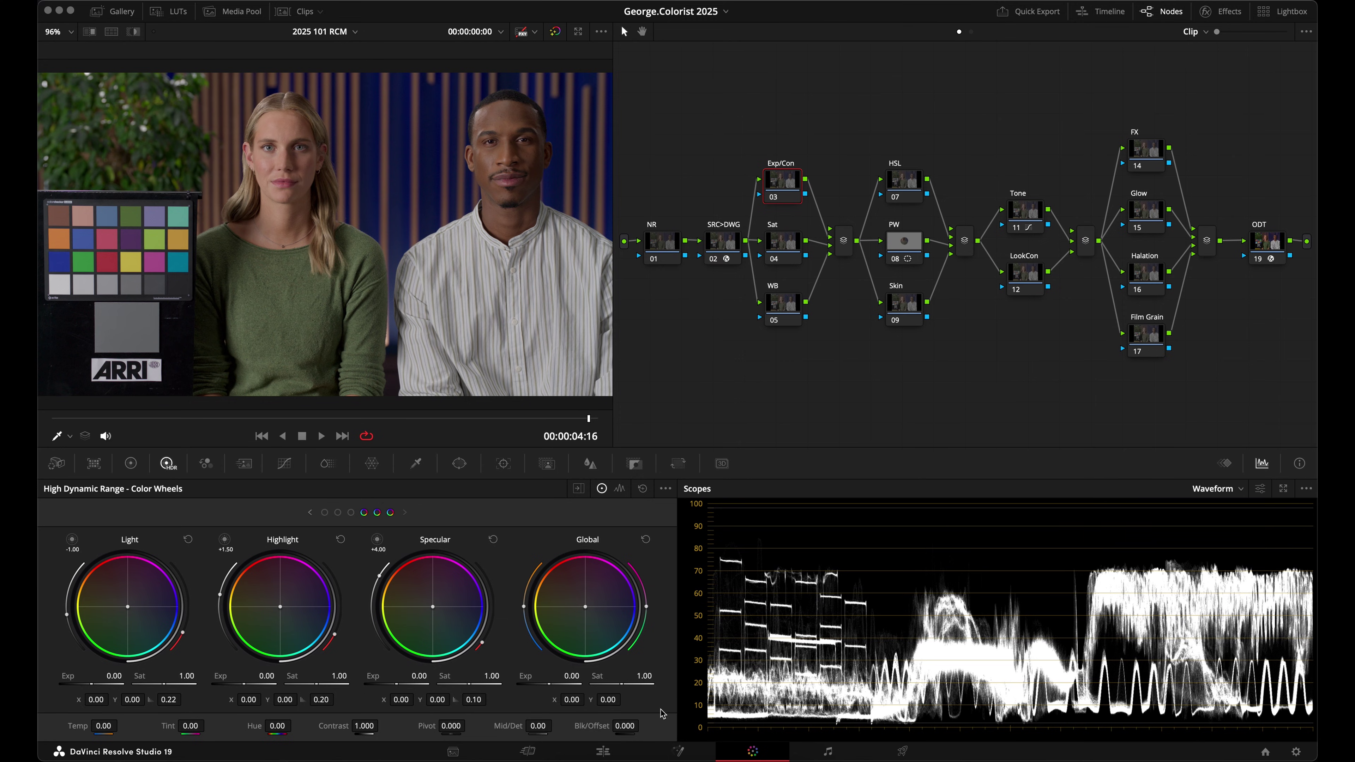
On Exp/Con, drop Gain to 0.94, reset Lift to zero, and raise Offset to 27.65
left_click(130, 464)
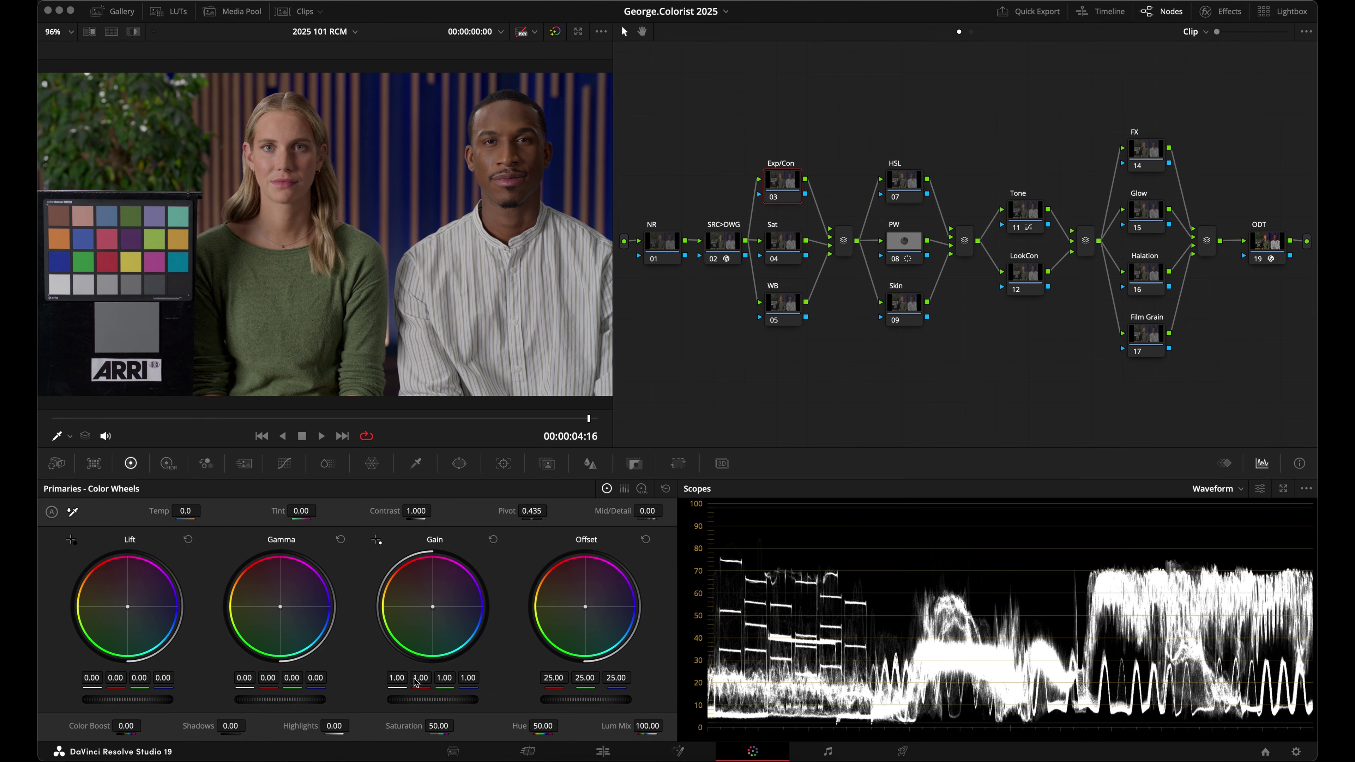
left_click_drag(460, 700, 442, 705)
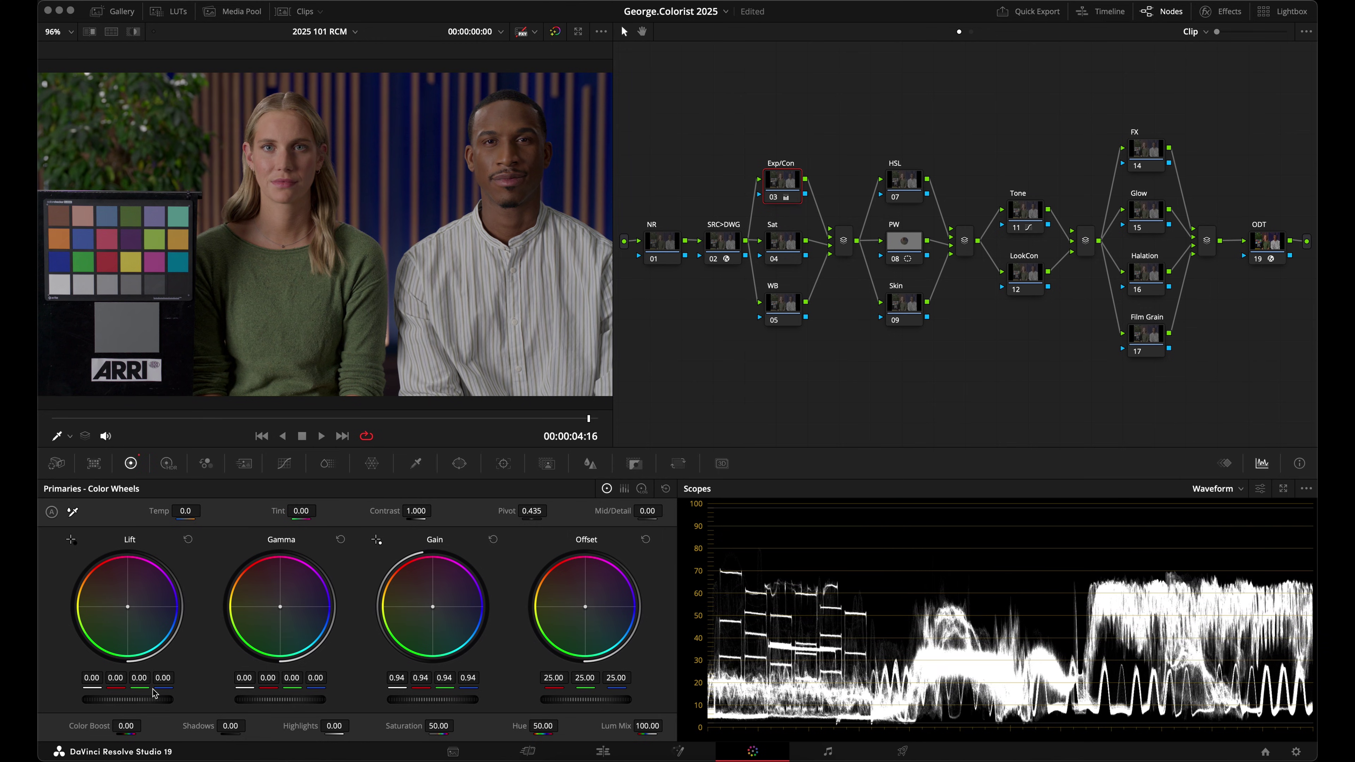
left_click_drag(142, 697, 147, 696)
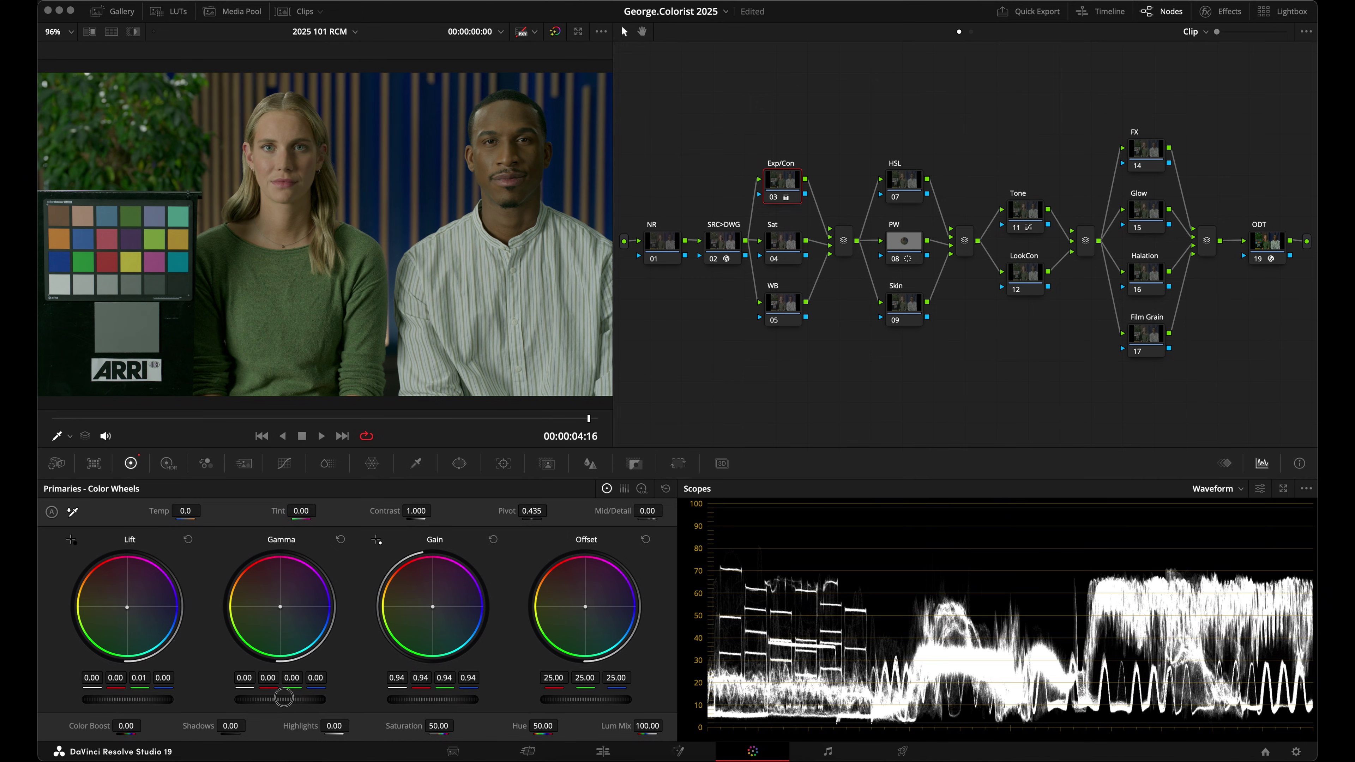
left_click(188, 541)
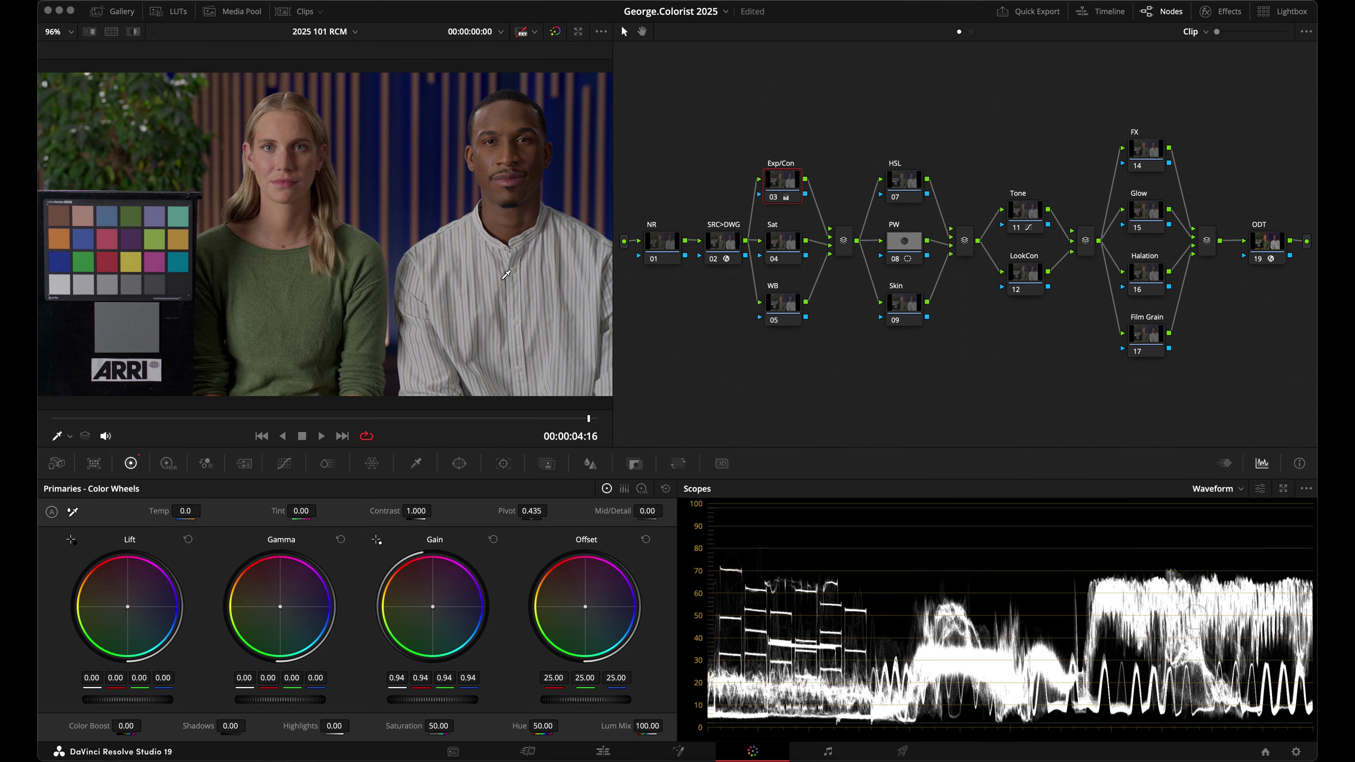
left_click_drag(567, 702, 590, 704)
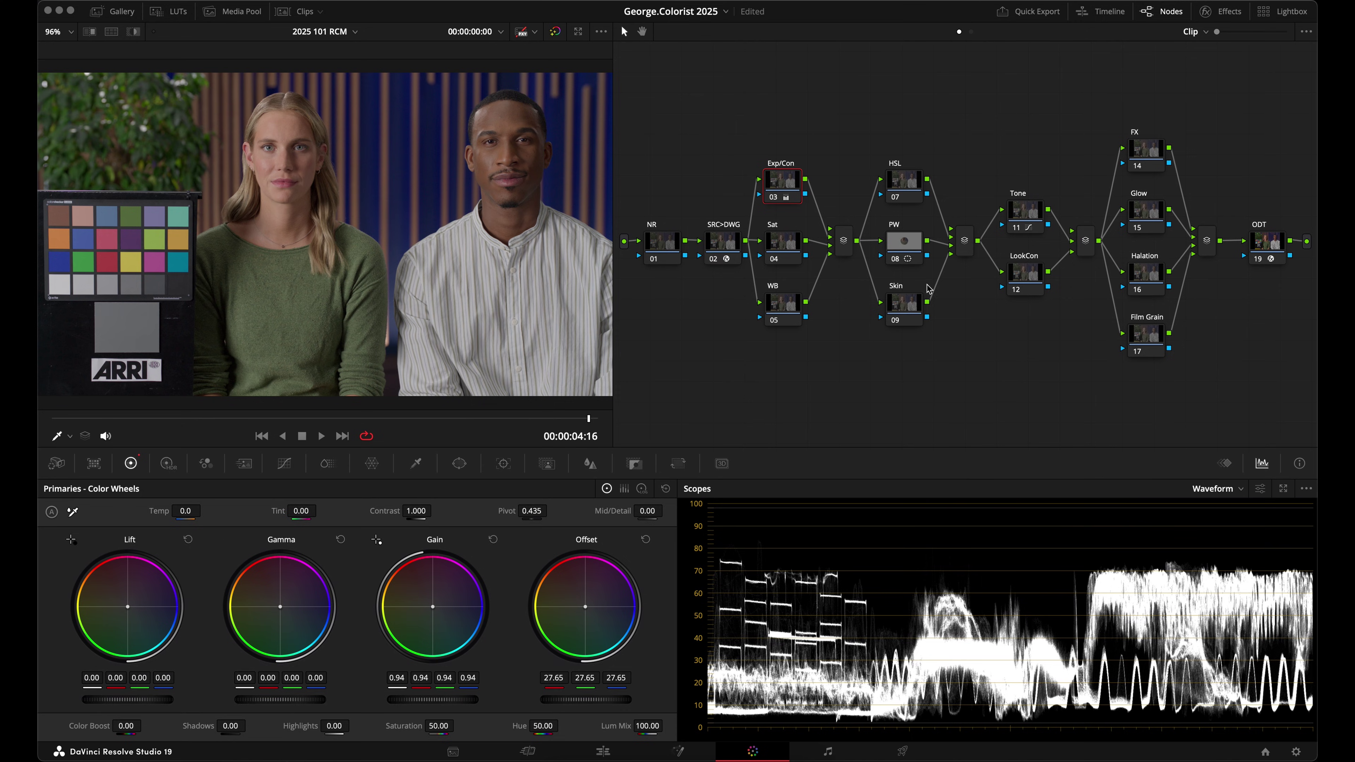
On the Tone node, try a red highlights balance in the Log wheels, then reset it
left_click(1021, 217)
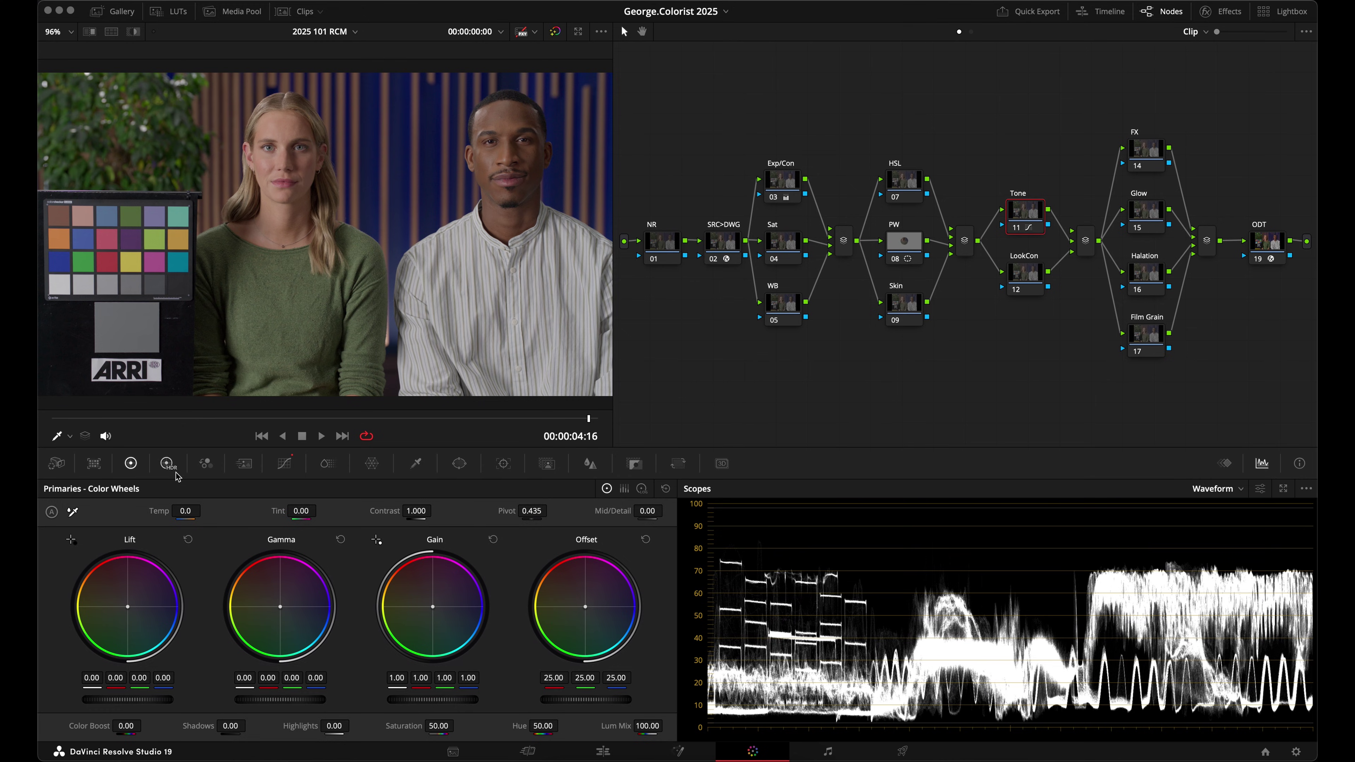
left_click(642, 489)
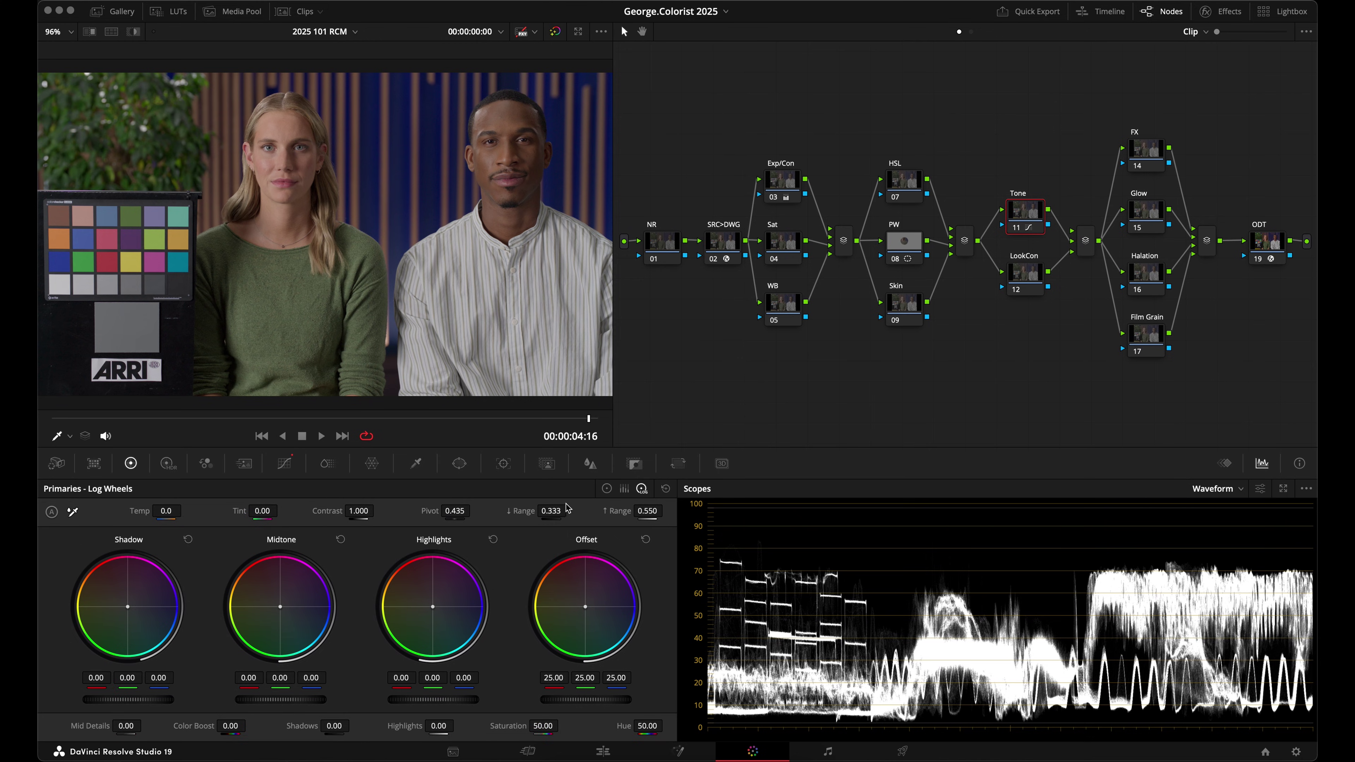
left_click_drag(432, 610, 430, 573)
double_click(442, 586)
Try a warmer HDR temperature and a shadows nudge, then reset and undo them
left_click(168, 464)
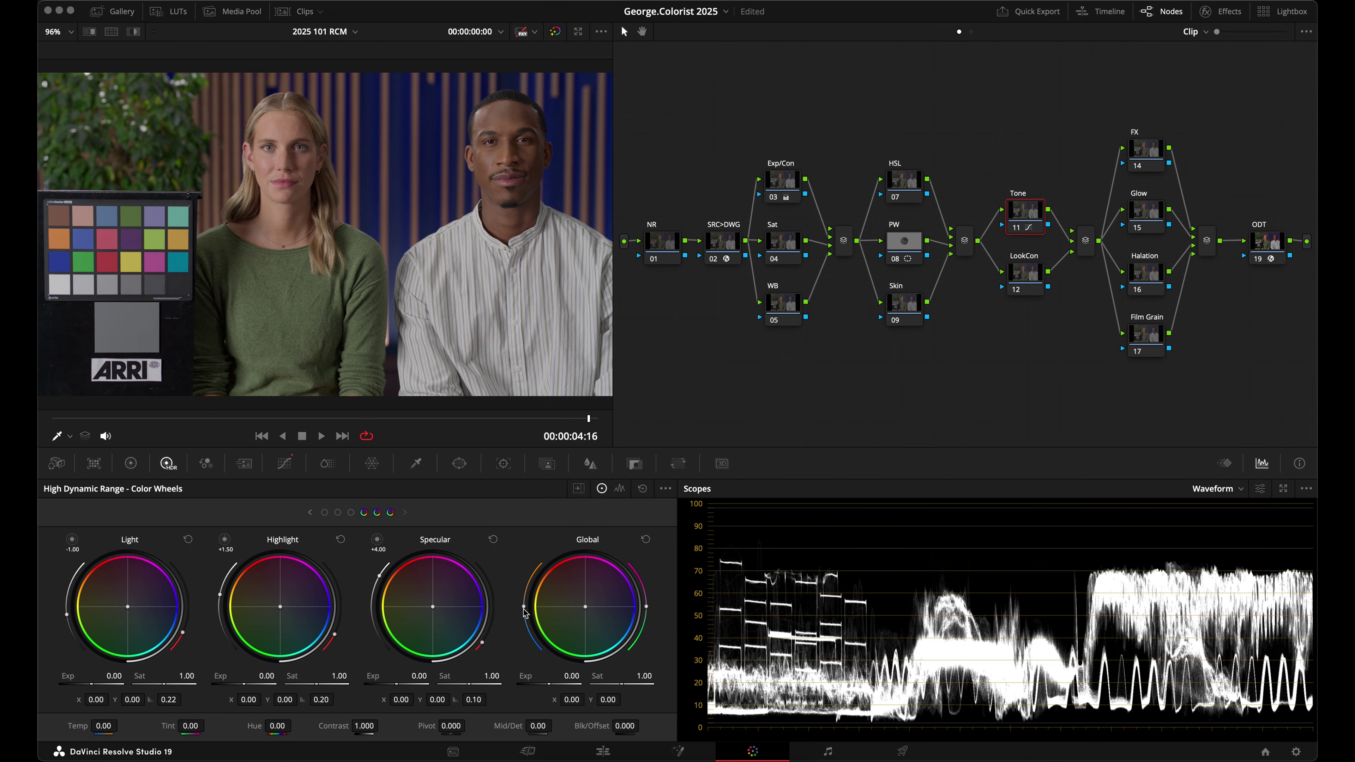
left_click_drag(524, 613, 525, 598)
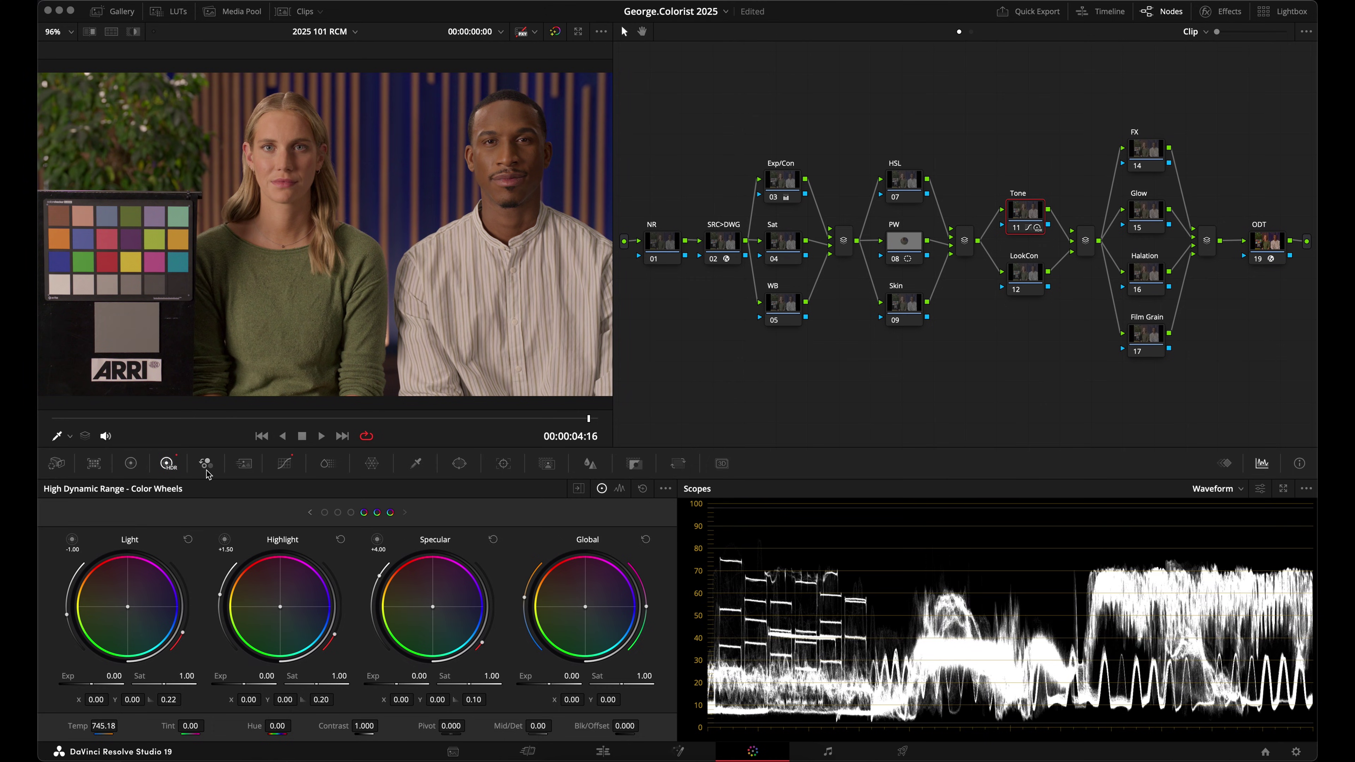
left_click(619, 489)
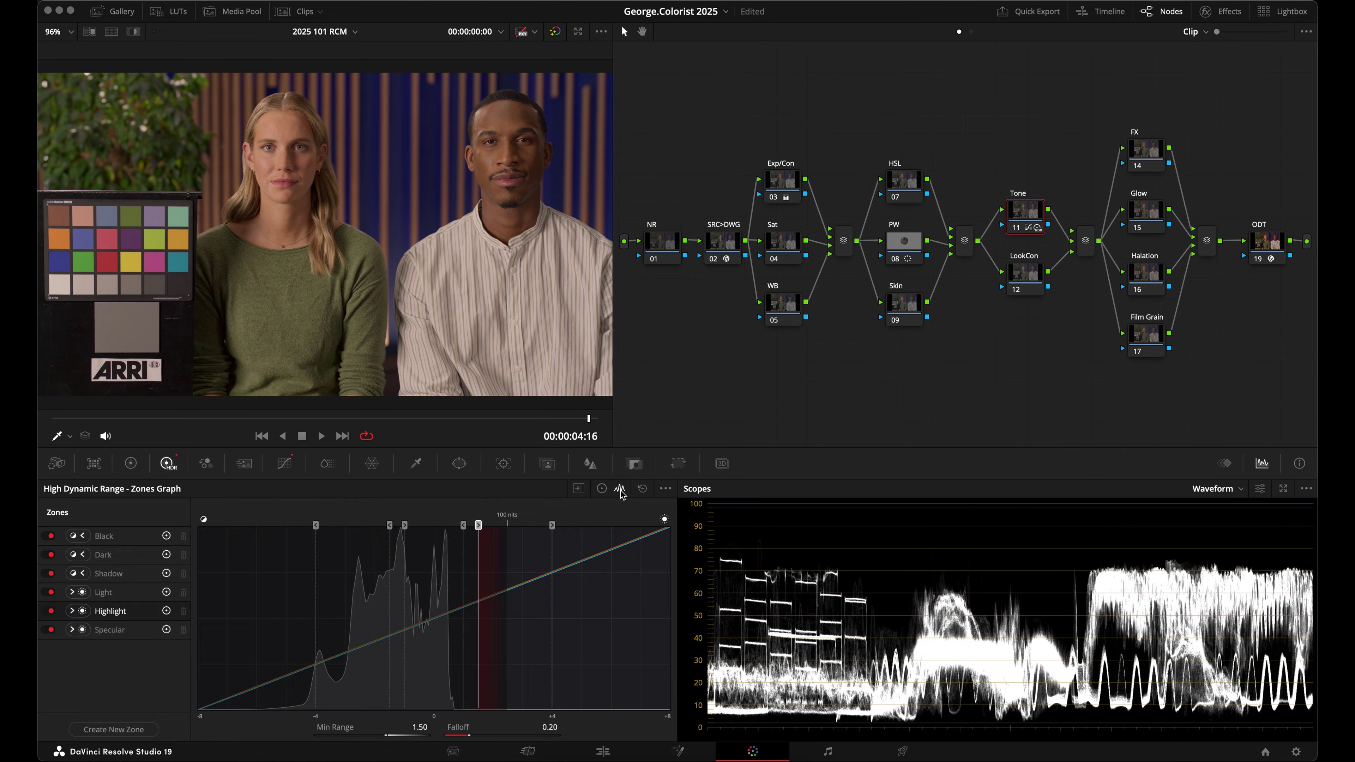
left_click(130, 464)
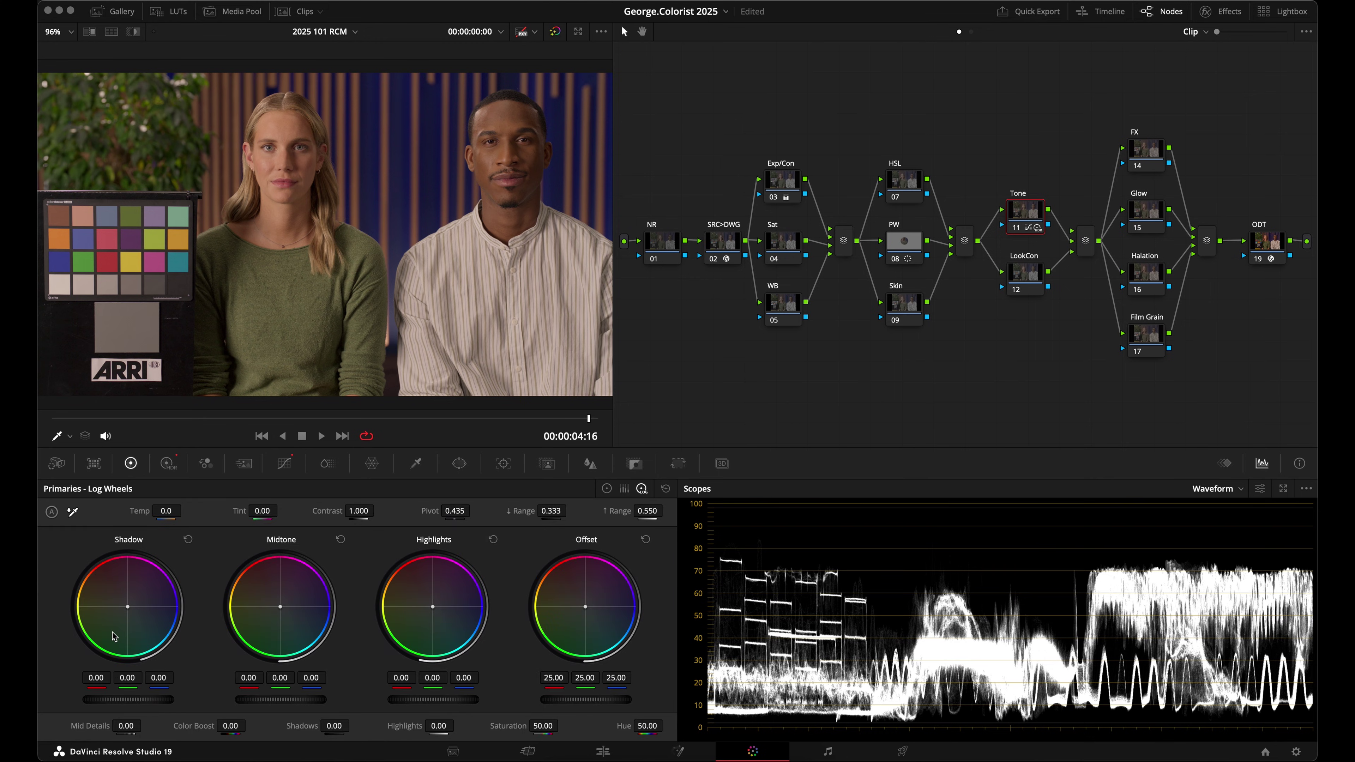
left_click_drag(131, 613, 127, 610)
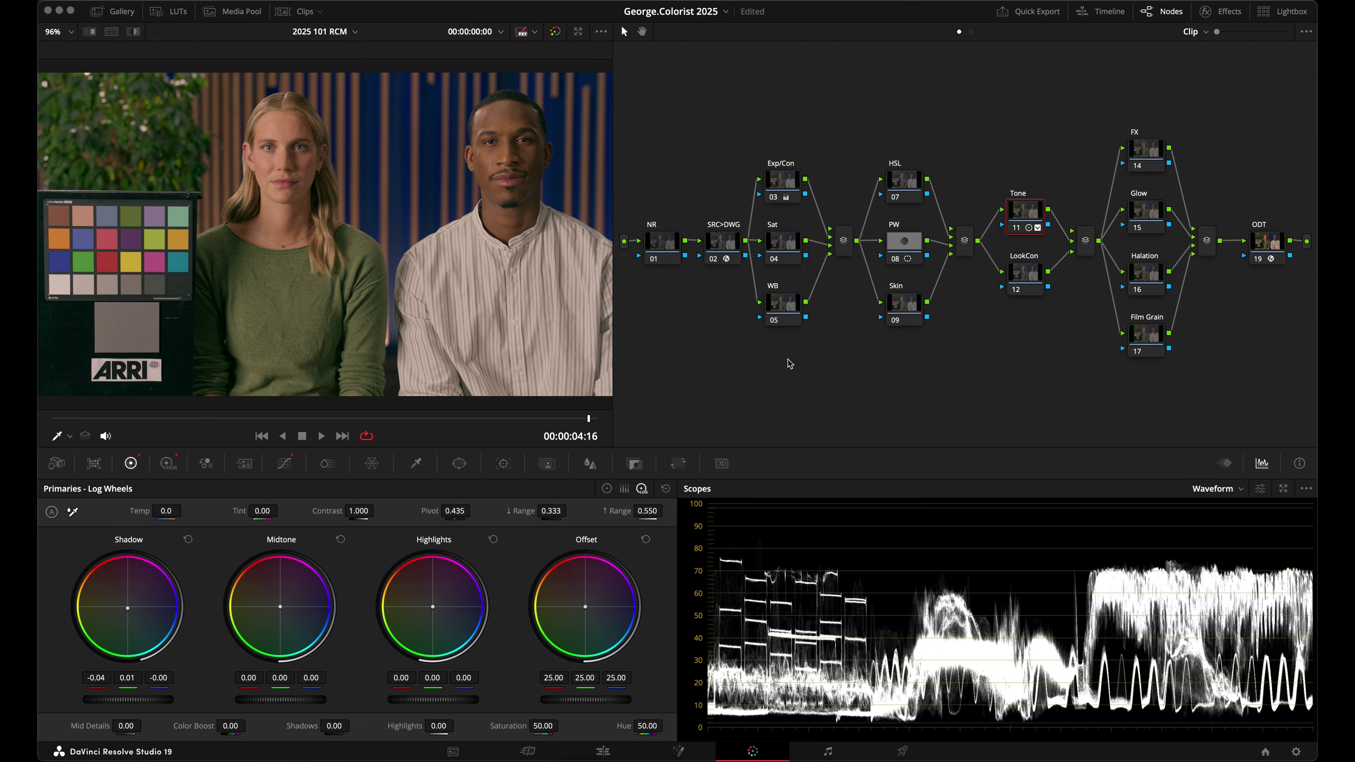
left_click(665, 489)
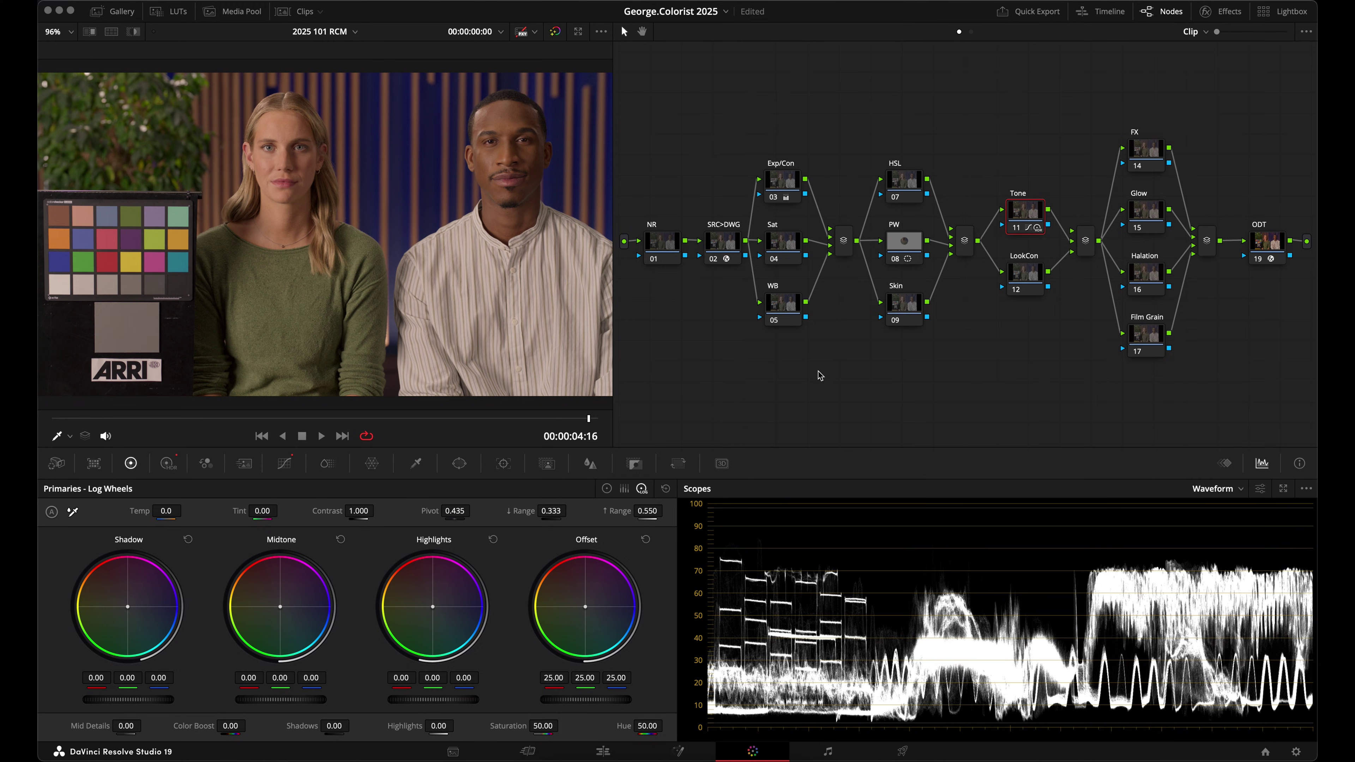
key("super+z")
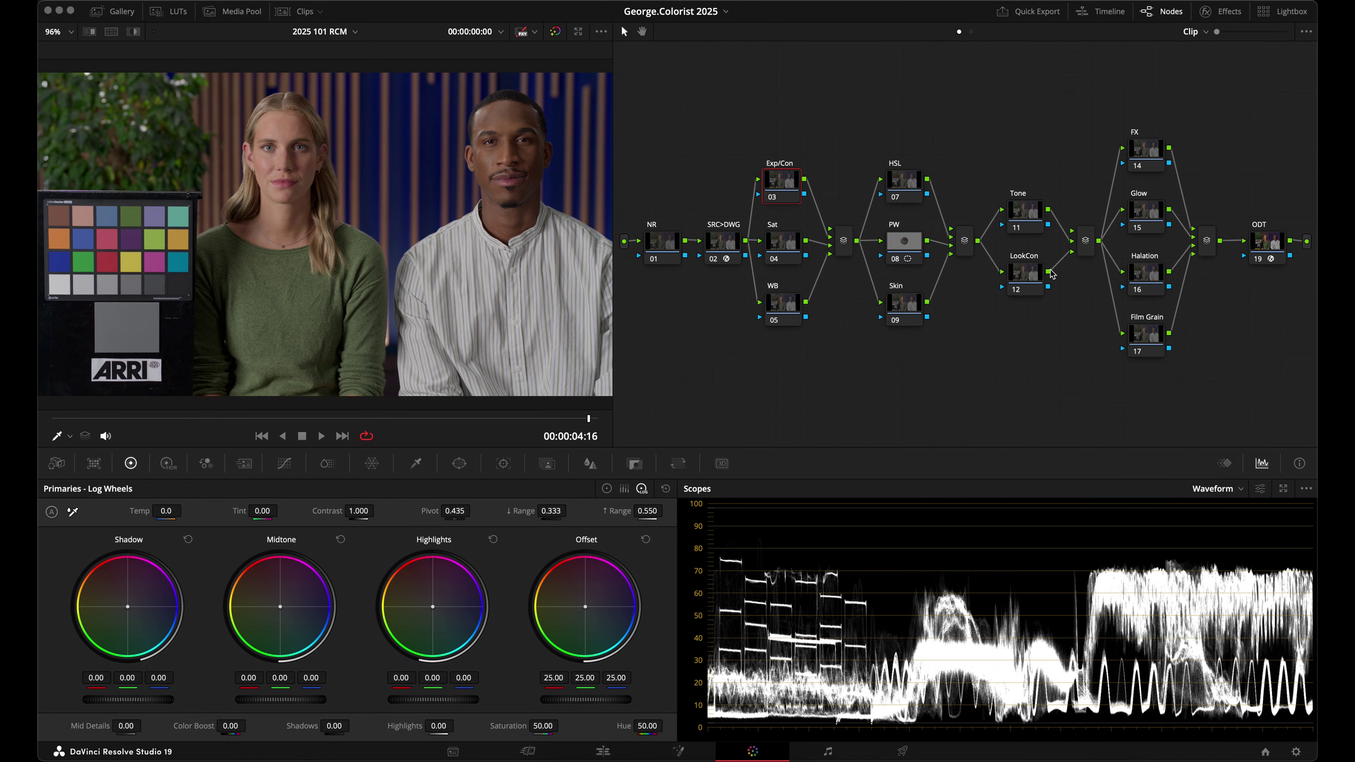
Cool the Tone node 11's global temperature in the HDR color wheels
left_click(1016, 221)
left_click(172, 468)
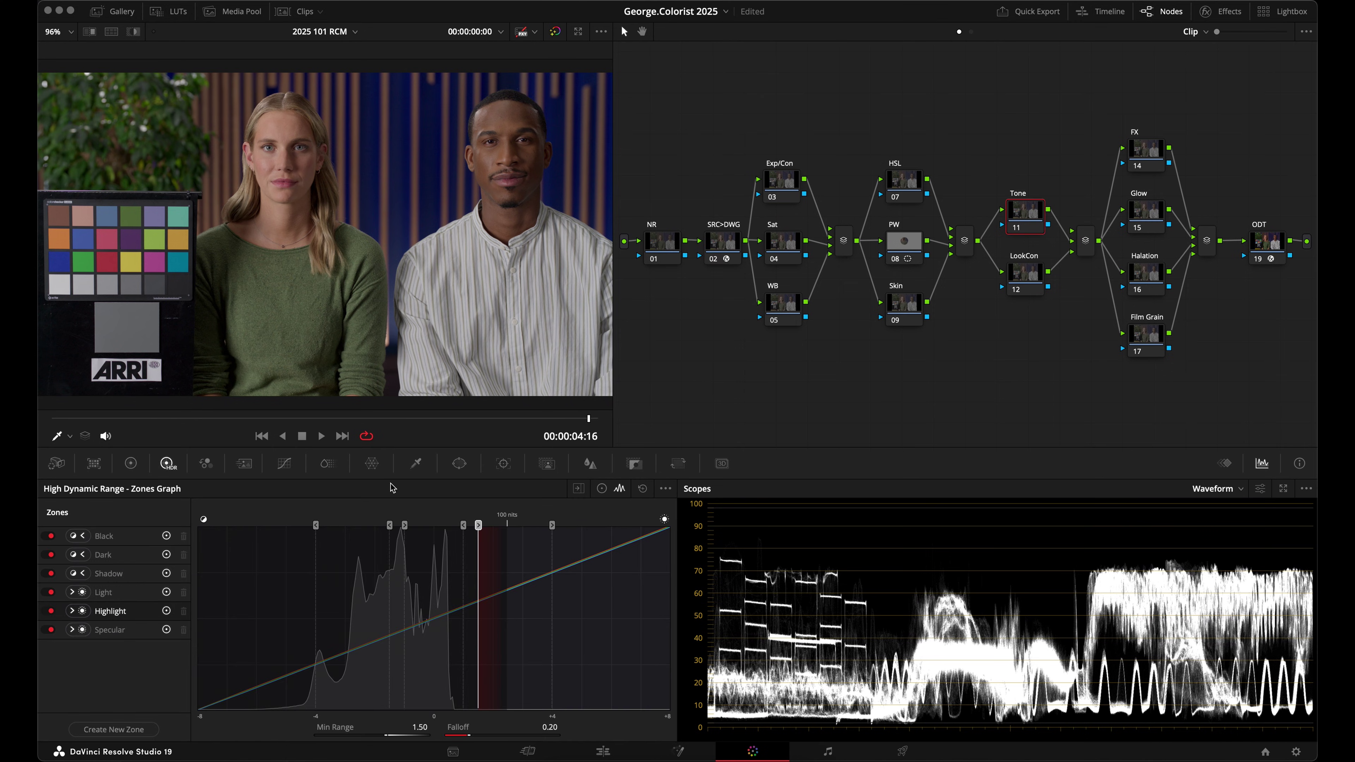
left_click(602, 488)
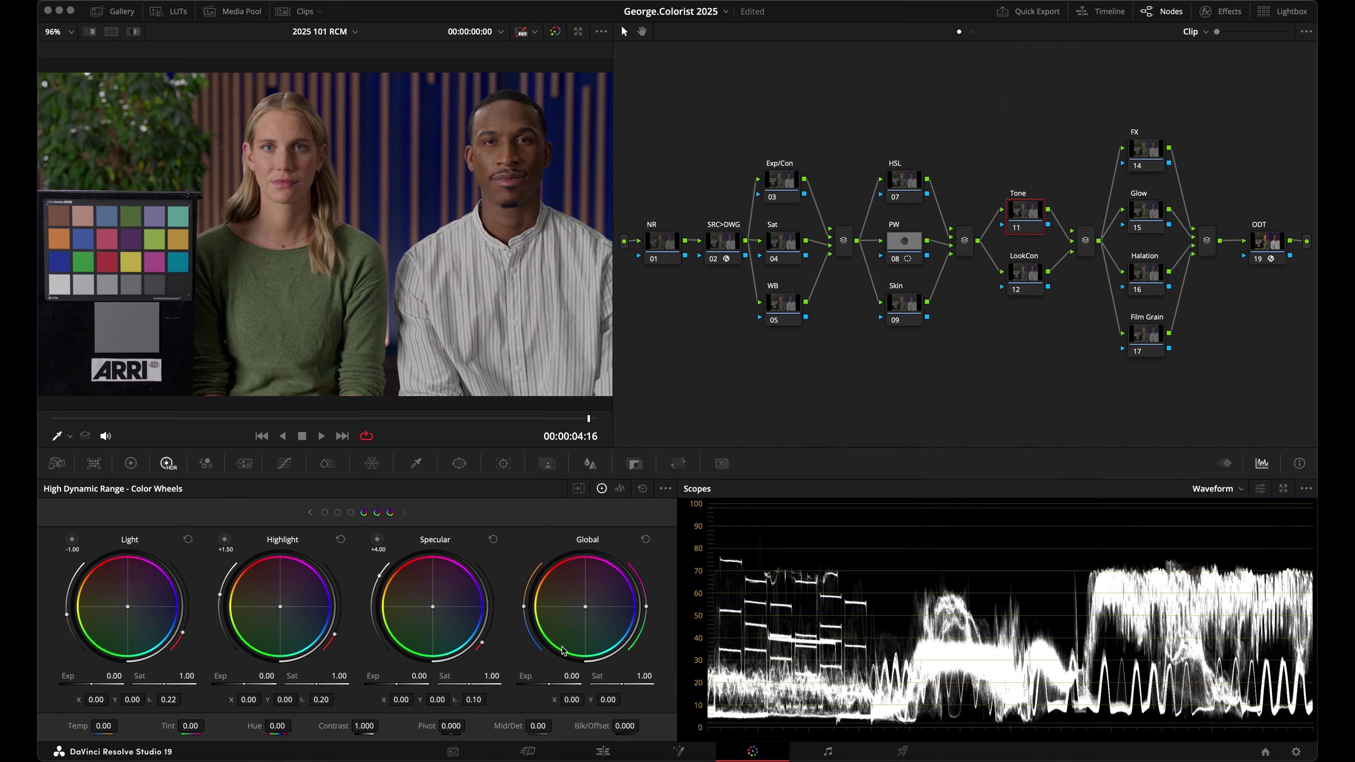
left_click_drag(525, 608, 526, 621)
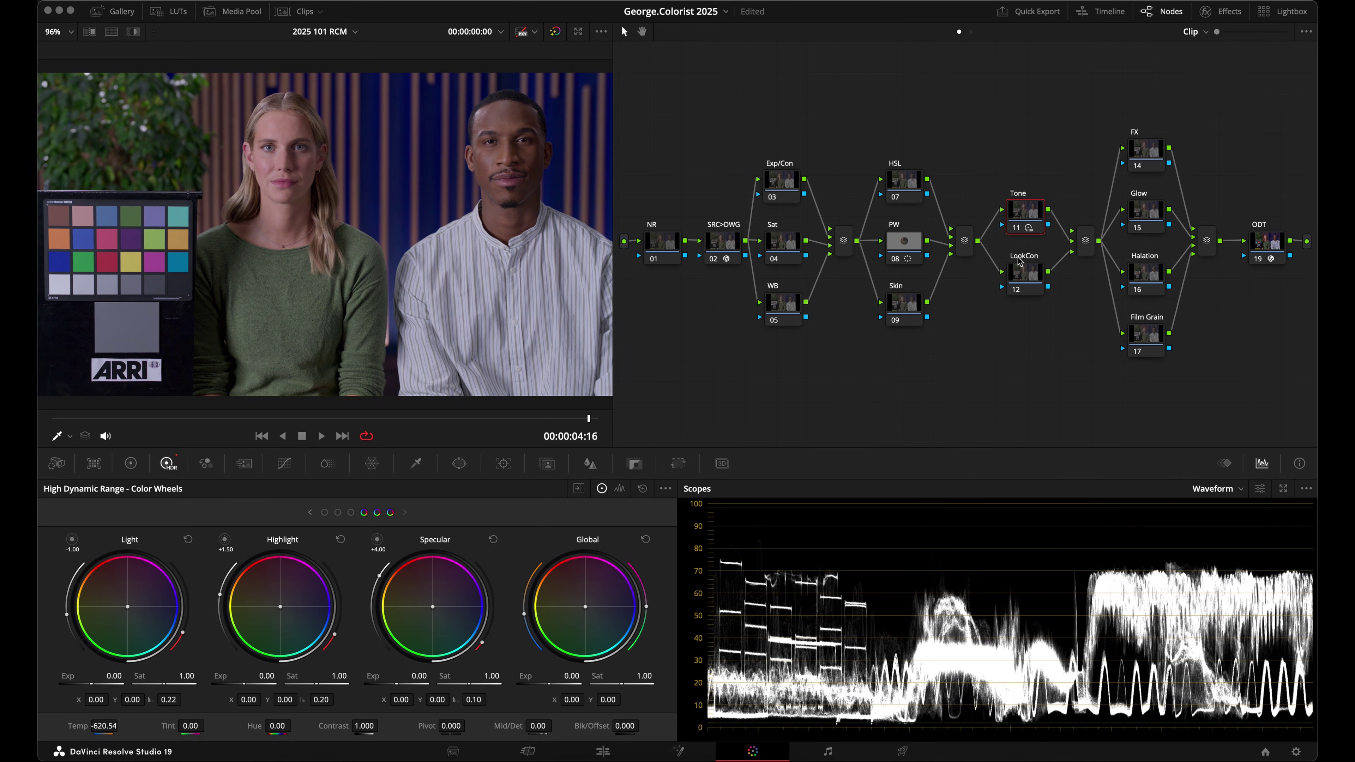
Raise ColorSlice density, shift yellow hue to -0.340, and add a Color Warper grid tweak
left_click(331, 464)
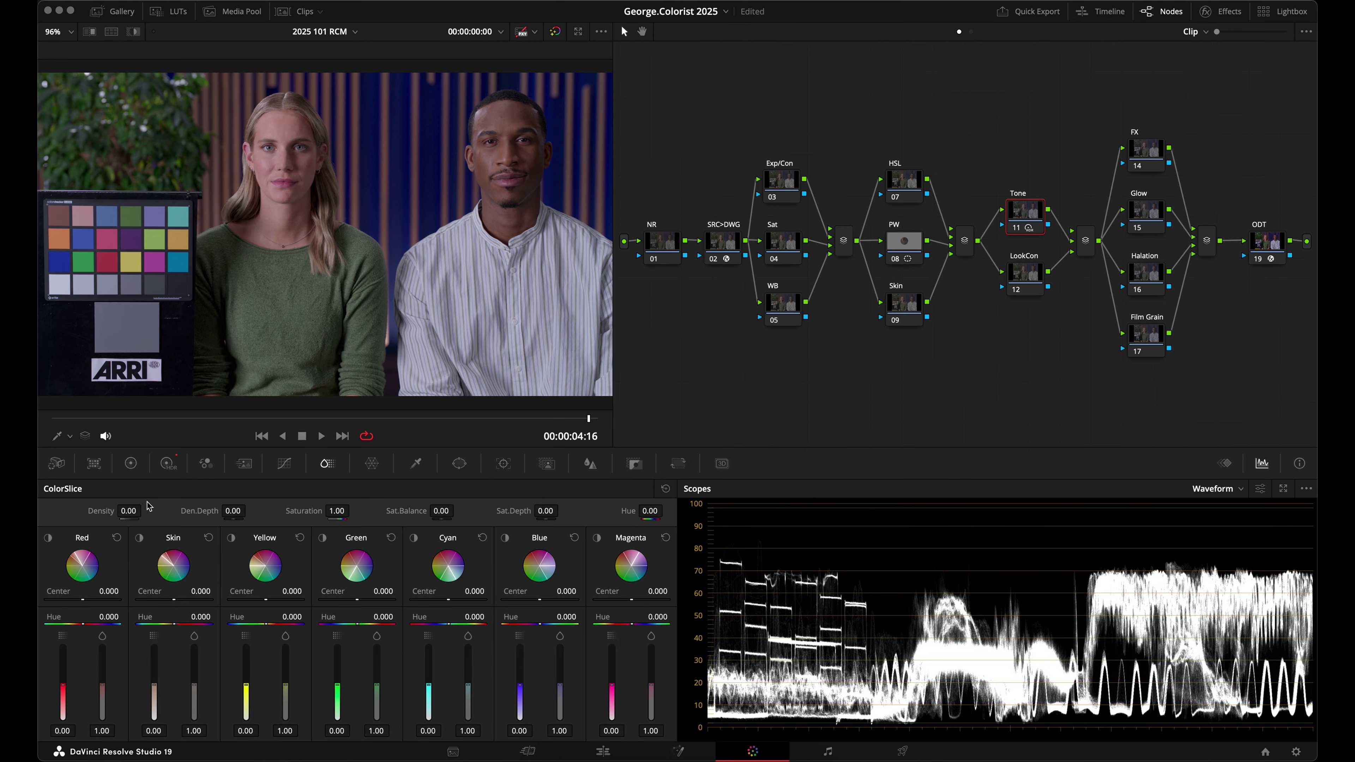
left_click(122, 512)
left_click_drag(121, 512, 130, 514)
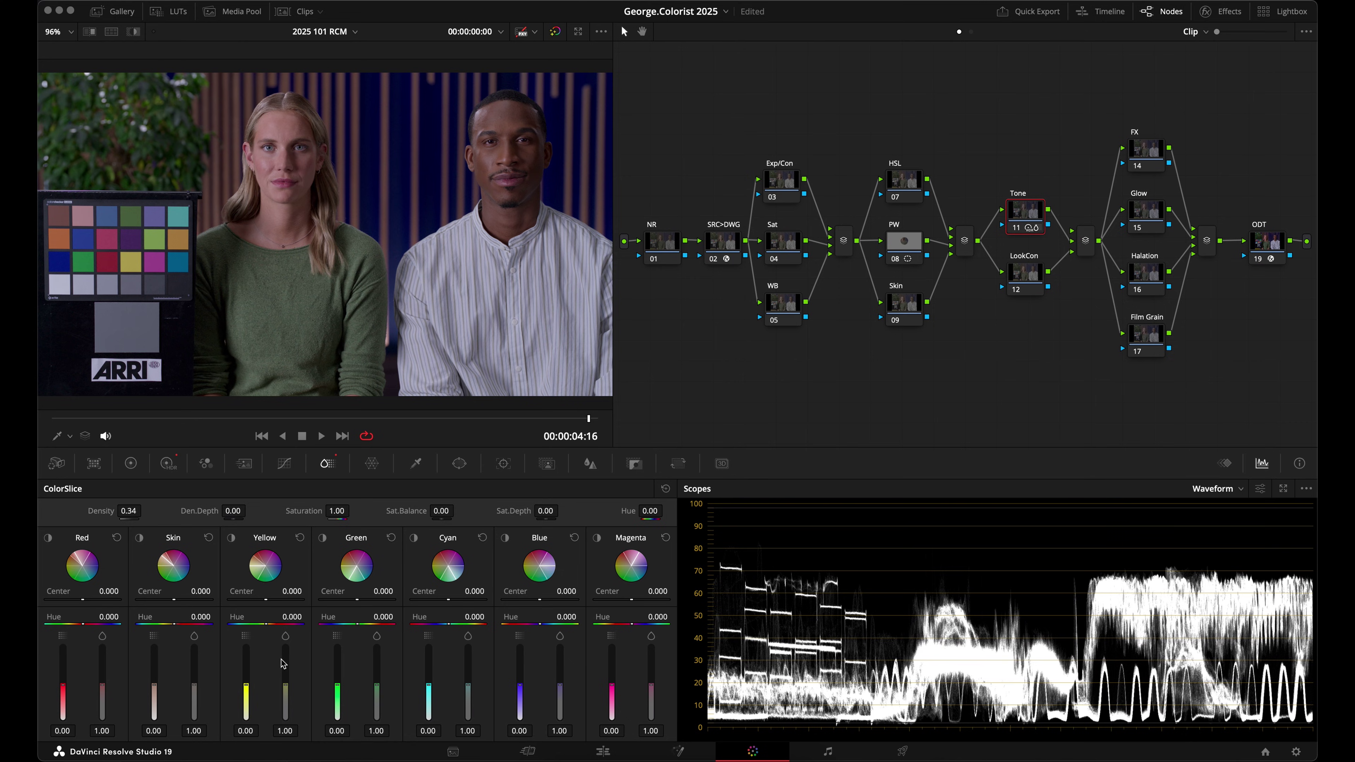
left_click_drag(262, 622, 171, 620)
left_click(372, 464)
left_click_drag(278, 607, 288, 599)
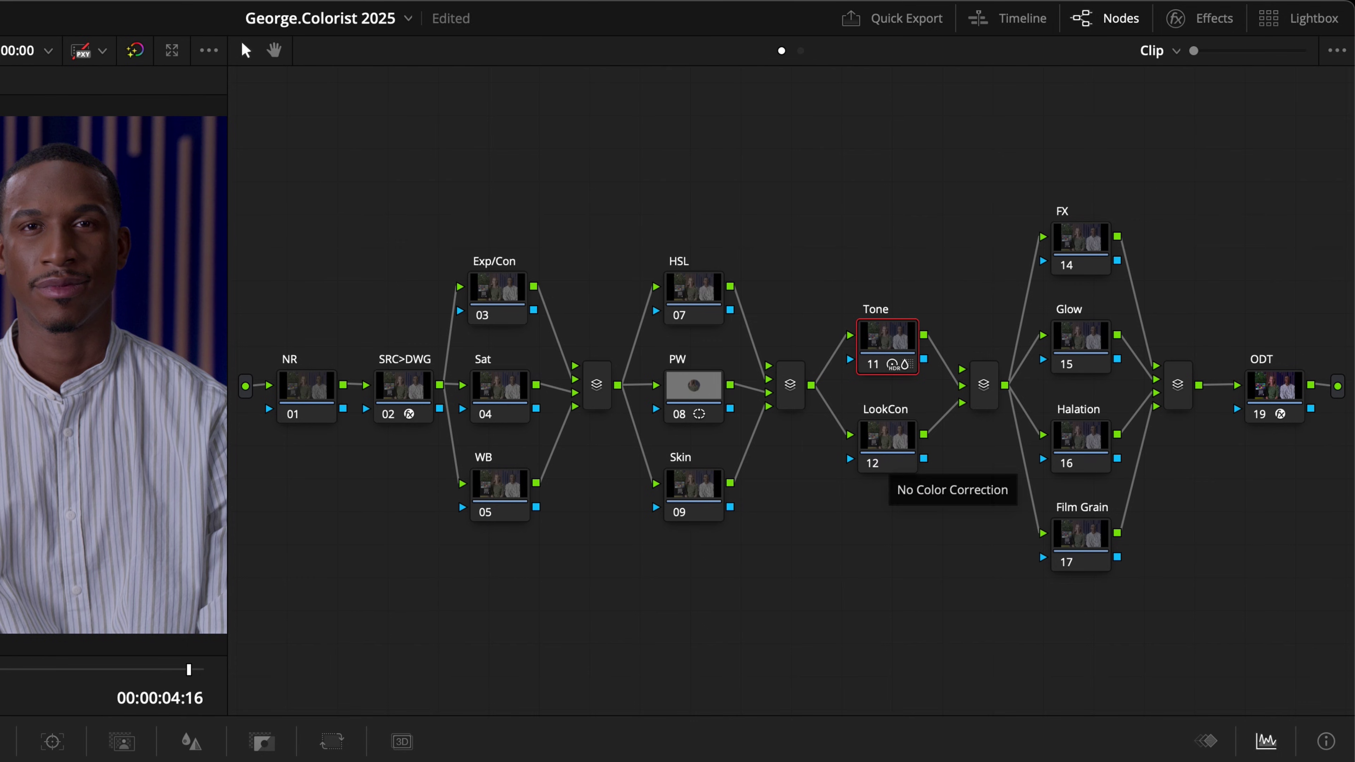
Save the project and reposition the Exp/Con and HSL nodes
key("super+s")
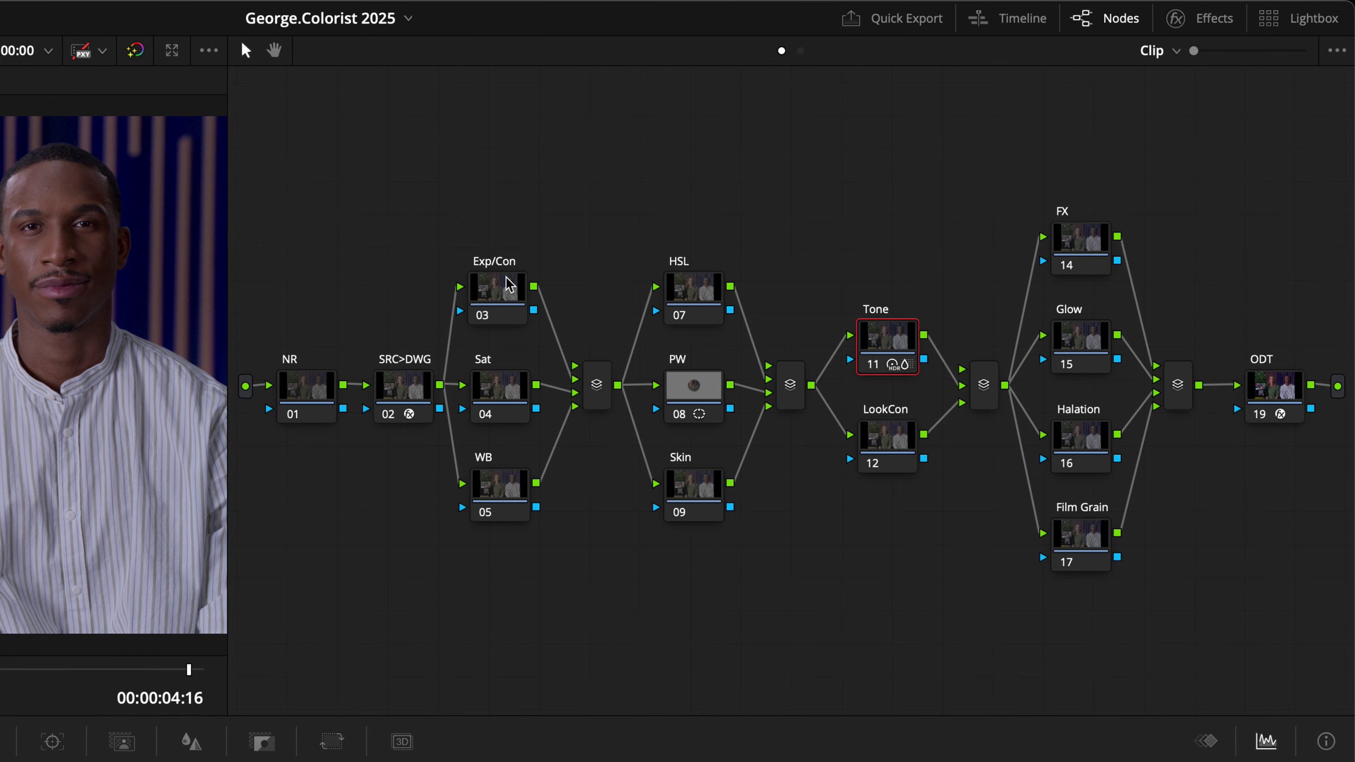
left_click_drag(509, 284, 441, 246)
left_click_drag(690, 297, 746, 265)
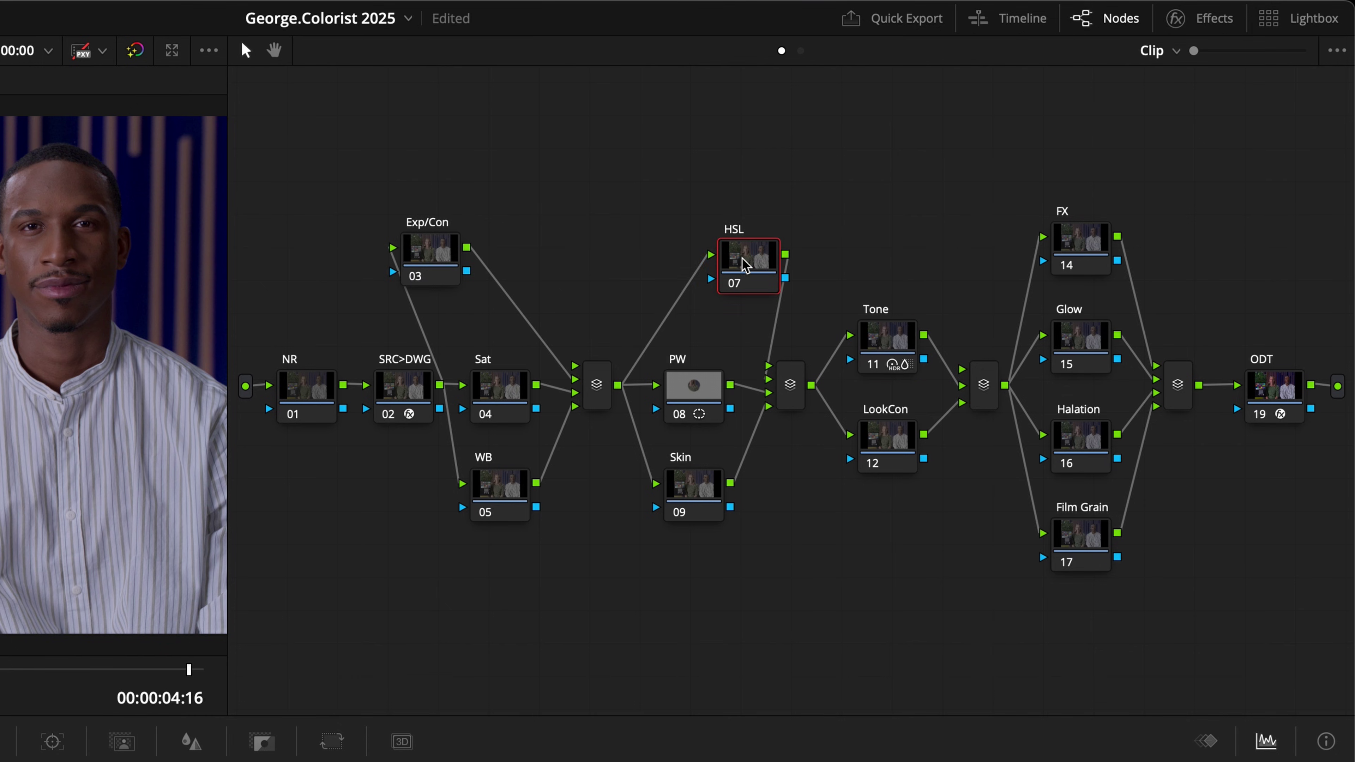
left_click_drag(440, 259, 502, 257)
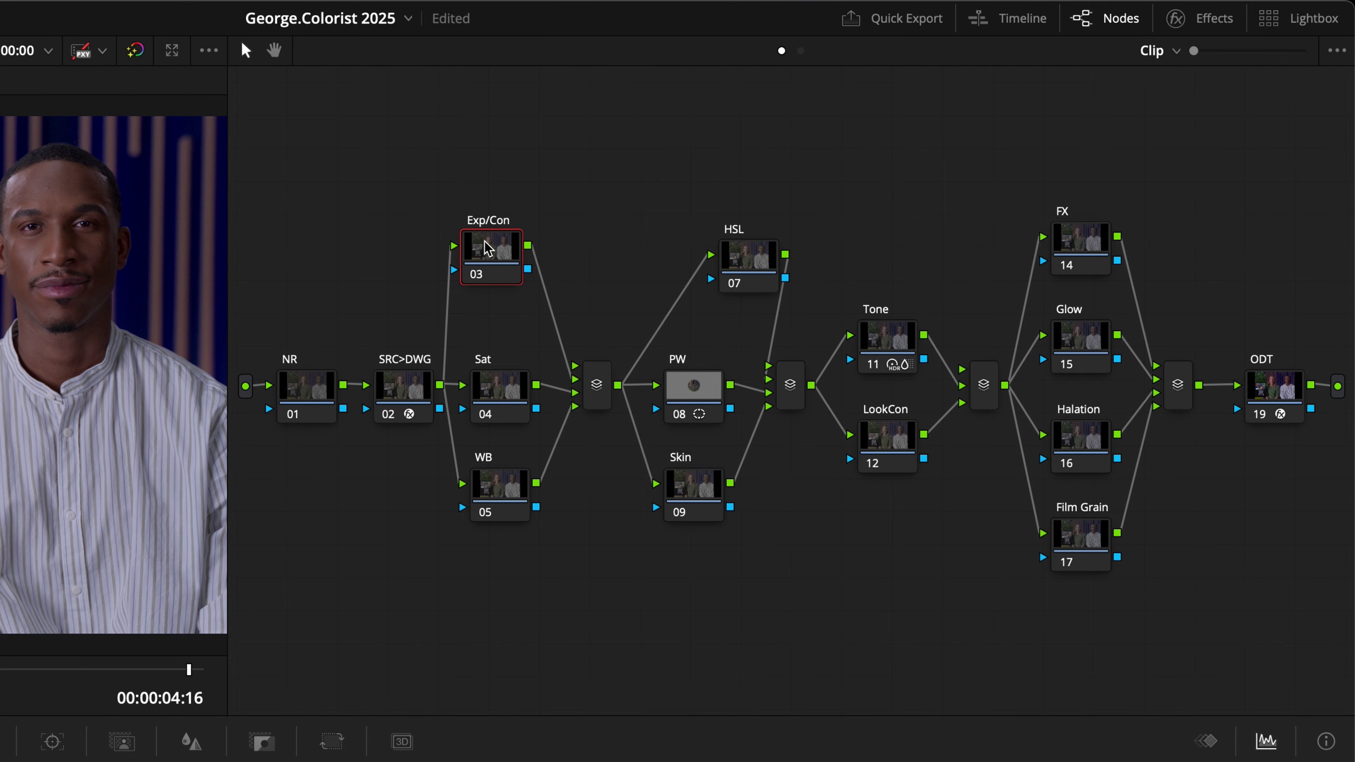
left_click_drag(492, 248, 498, 226)
Label node 03 as Balance and spread the Balance, HSL and Skin nodes apart
type("Primaries")
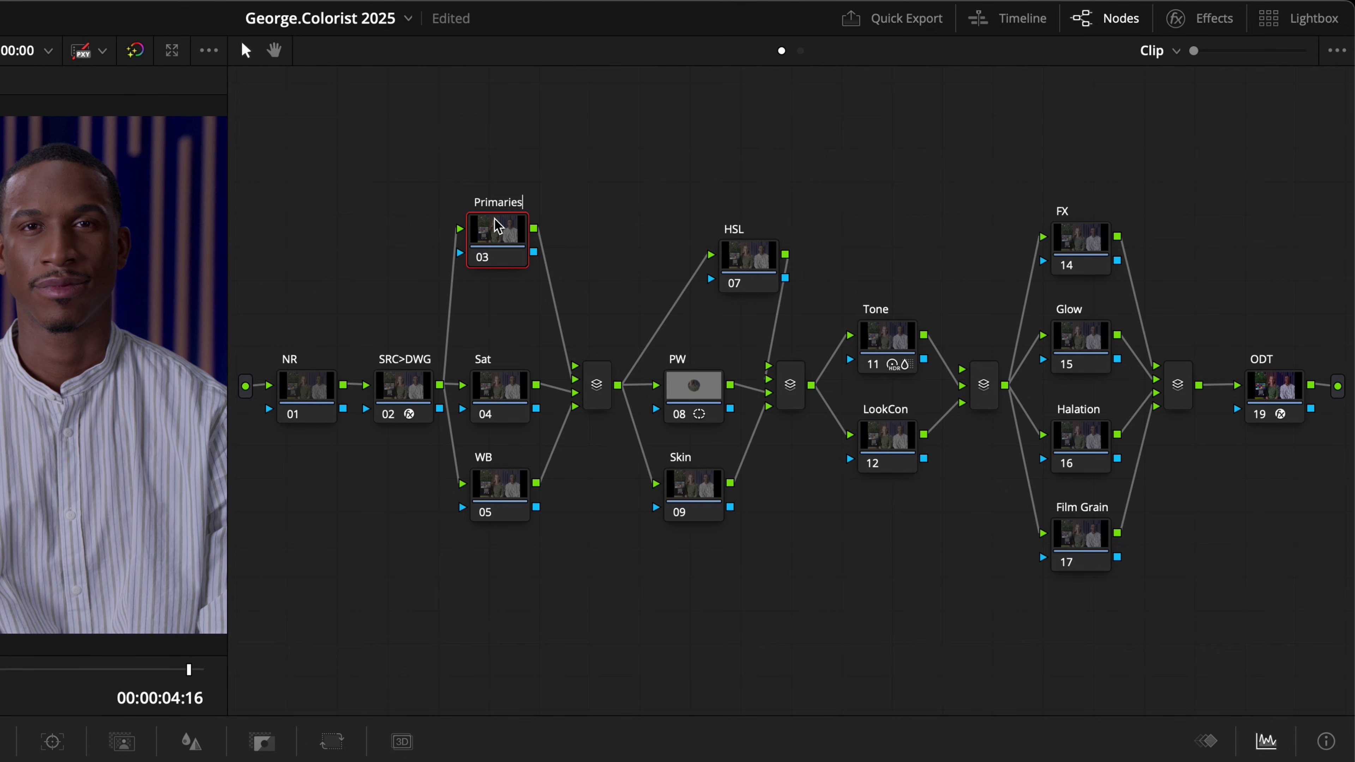
key("Return")
type("Balance")
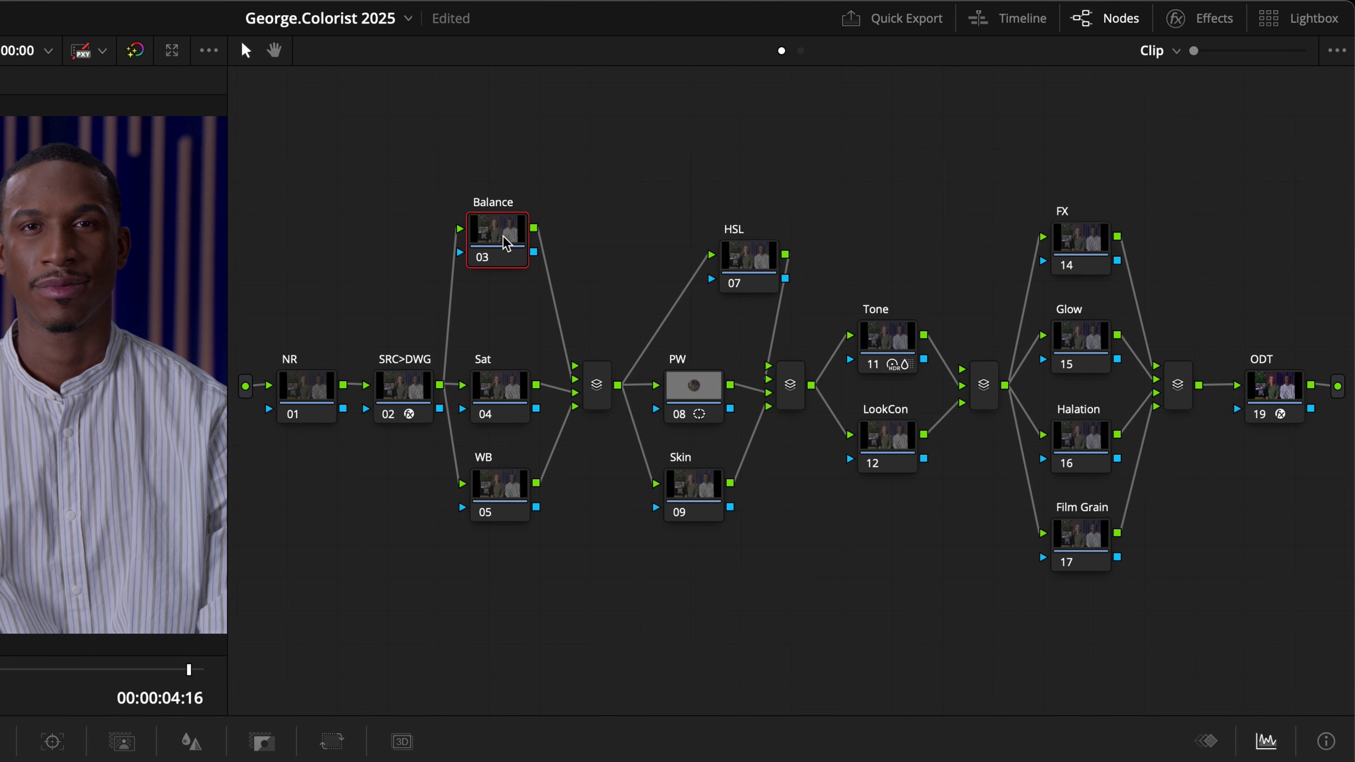
left_click_drag(501, 241, 441, 235)
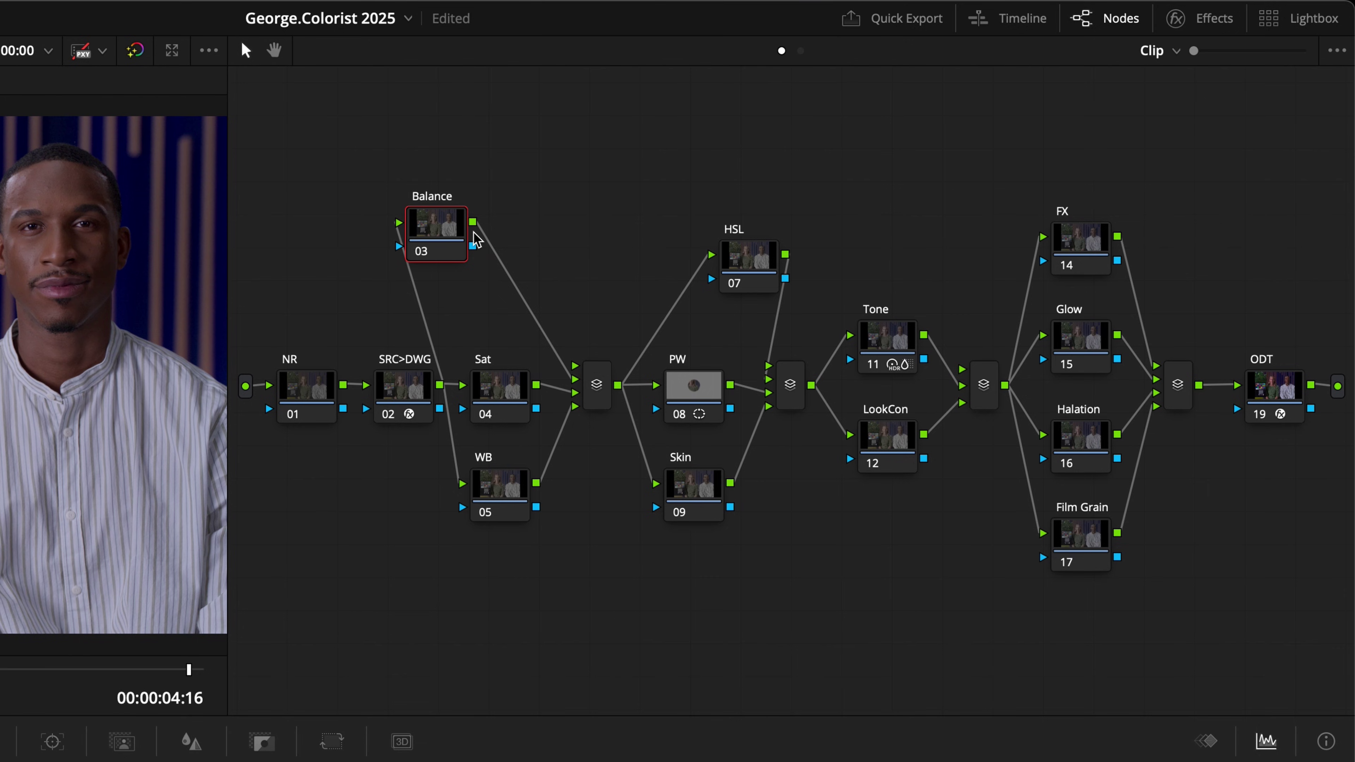
left_click_drag(753, 255, 716, 248)
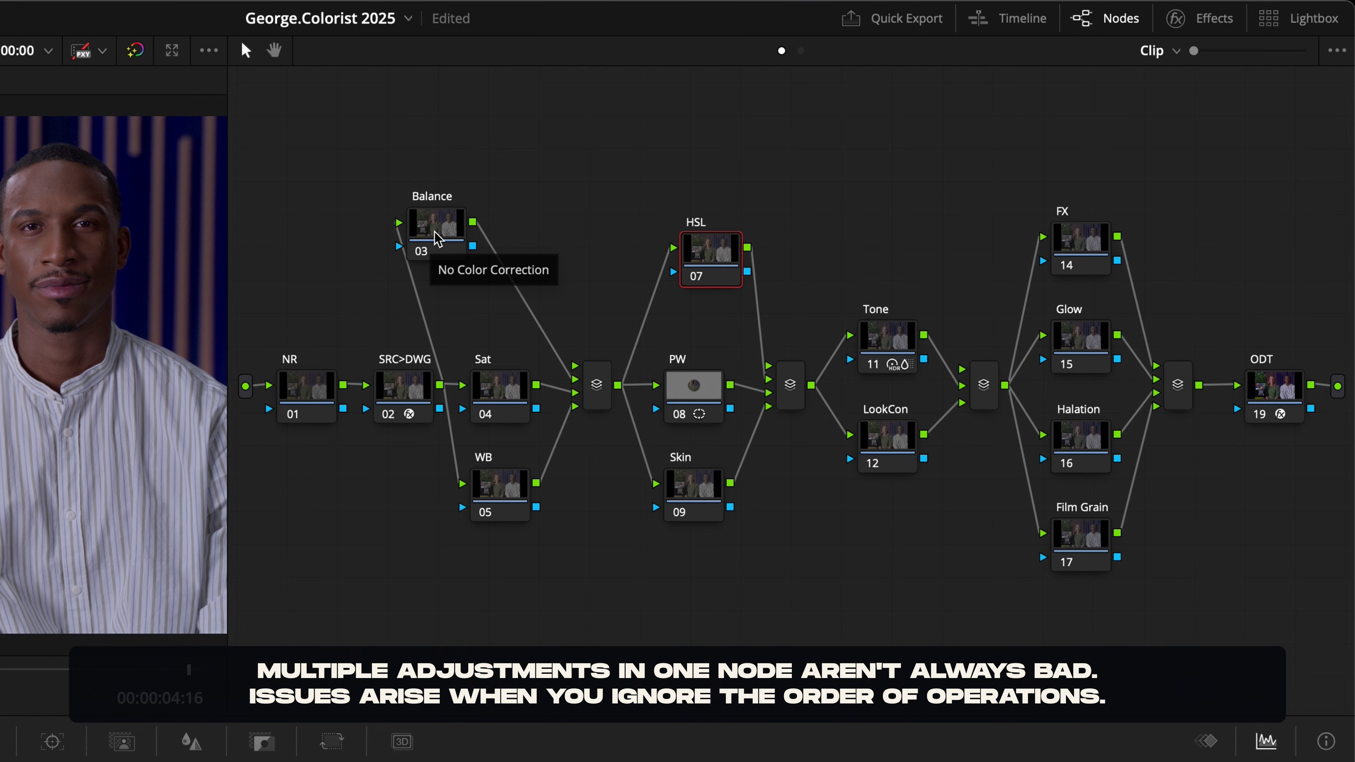
left_click_drag(700, 486, 699, 515)
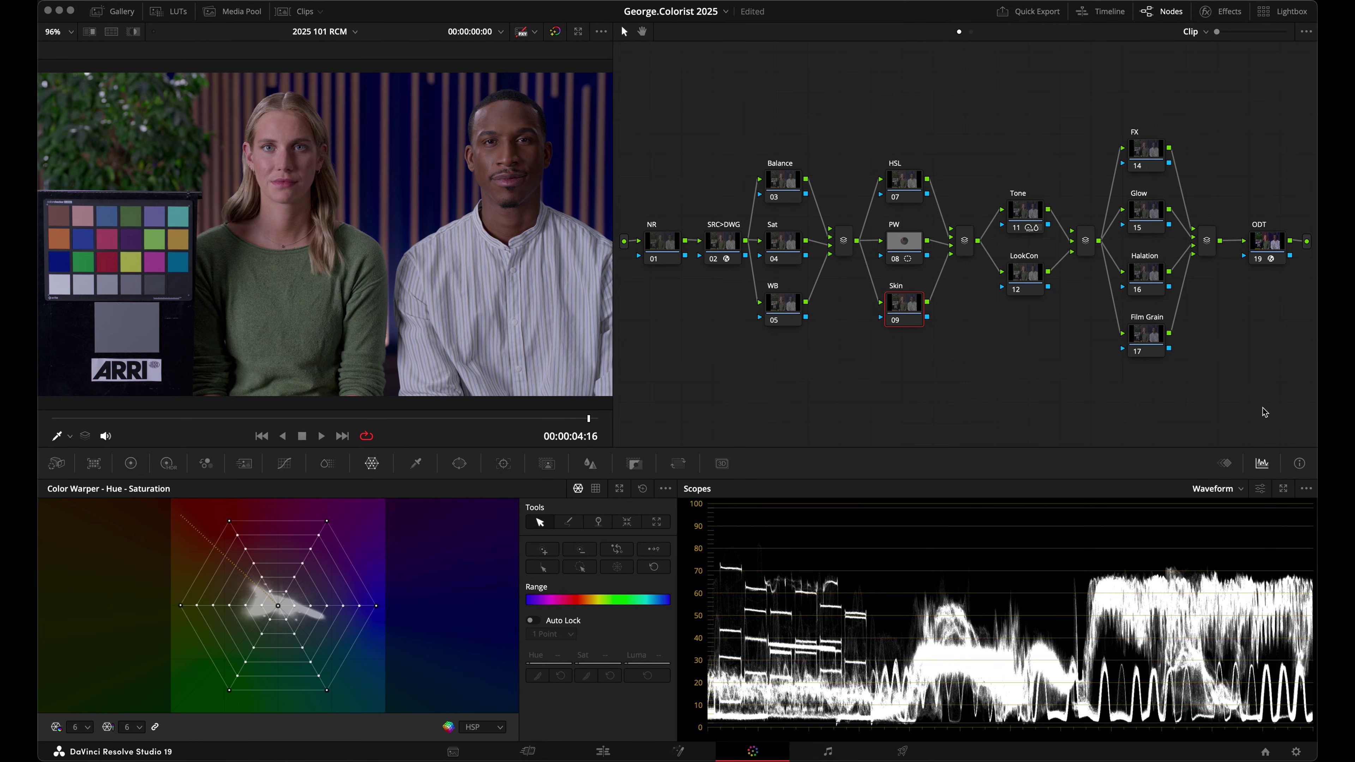
Grab still 1.1.2 of the current grade in the Gallery and label it Basic Node Tree
left_click(115, 10)
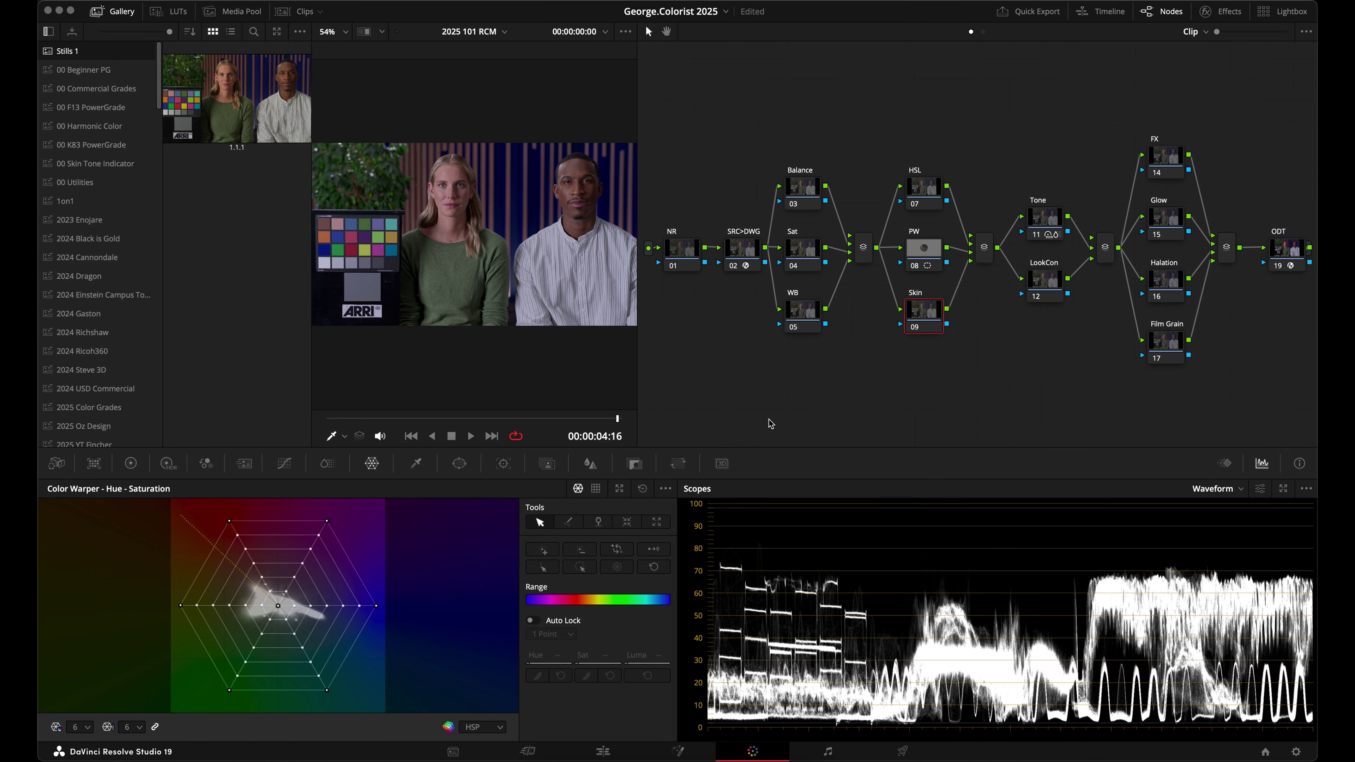
right_click(493, 221)
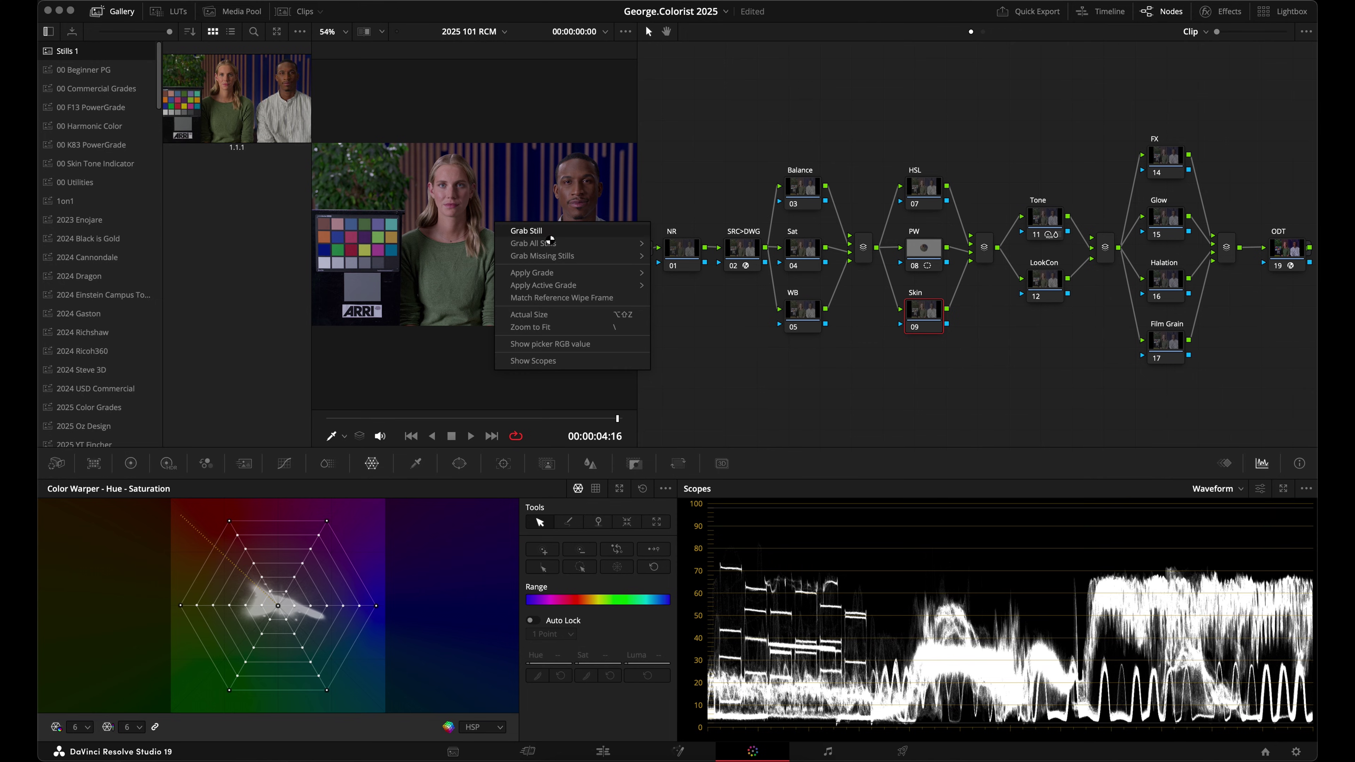
left_click(547, 230)
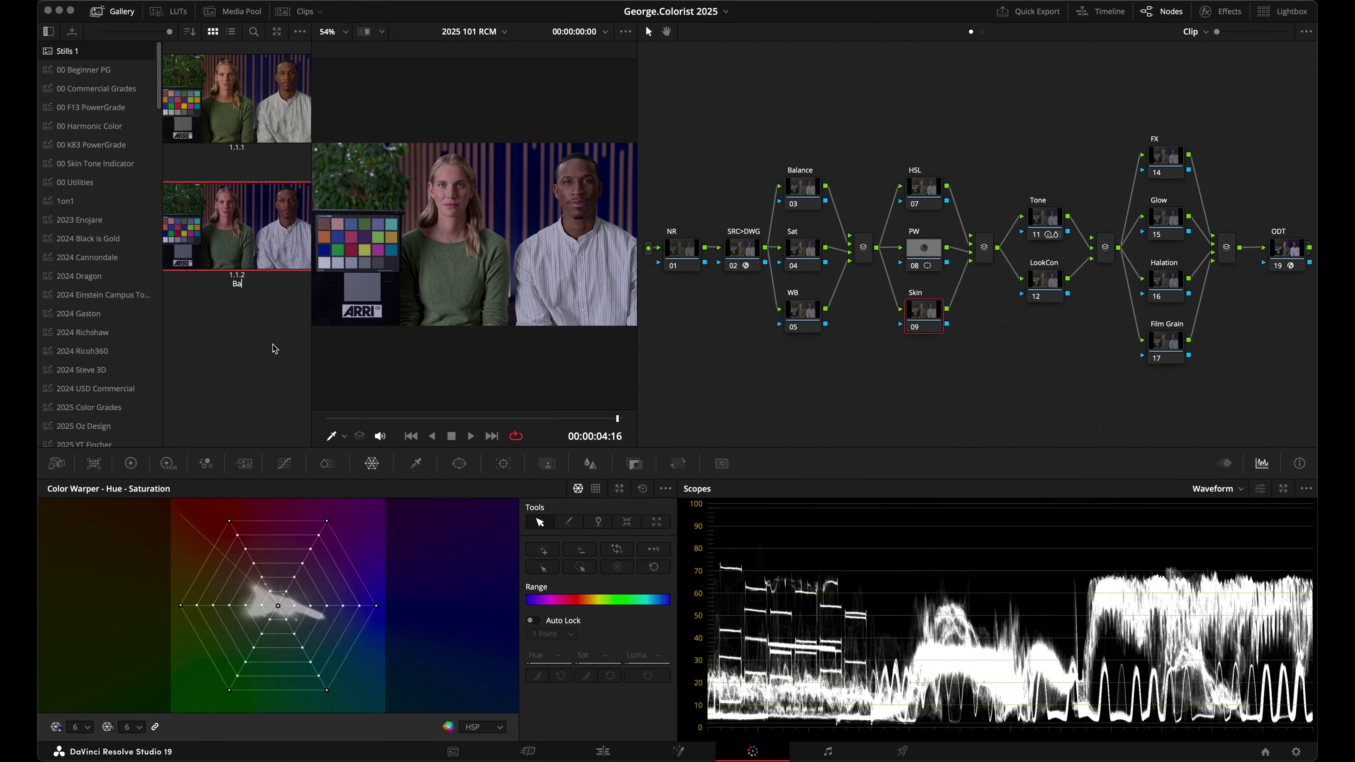
type("Basic Node Tree")
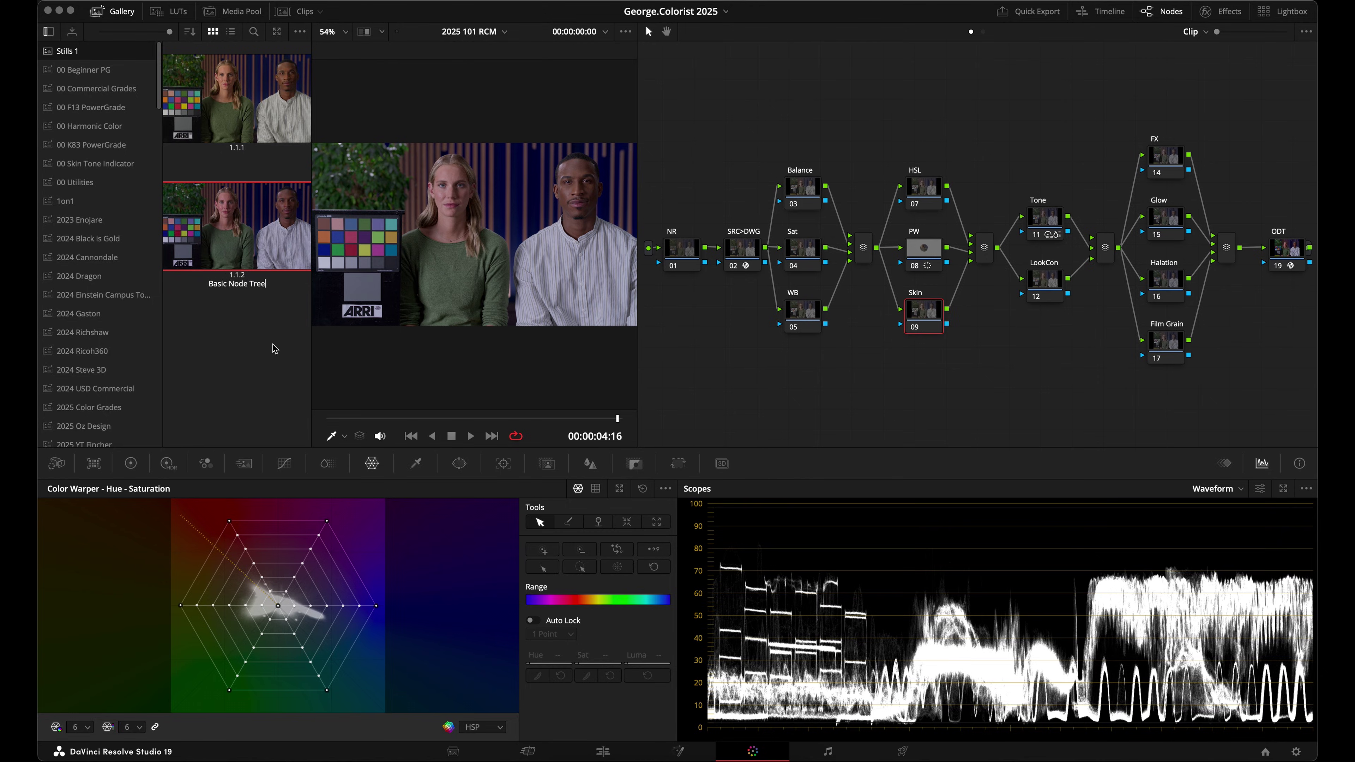